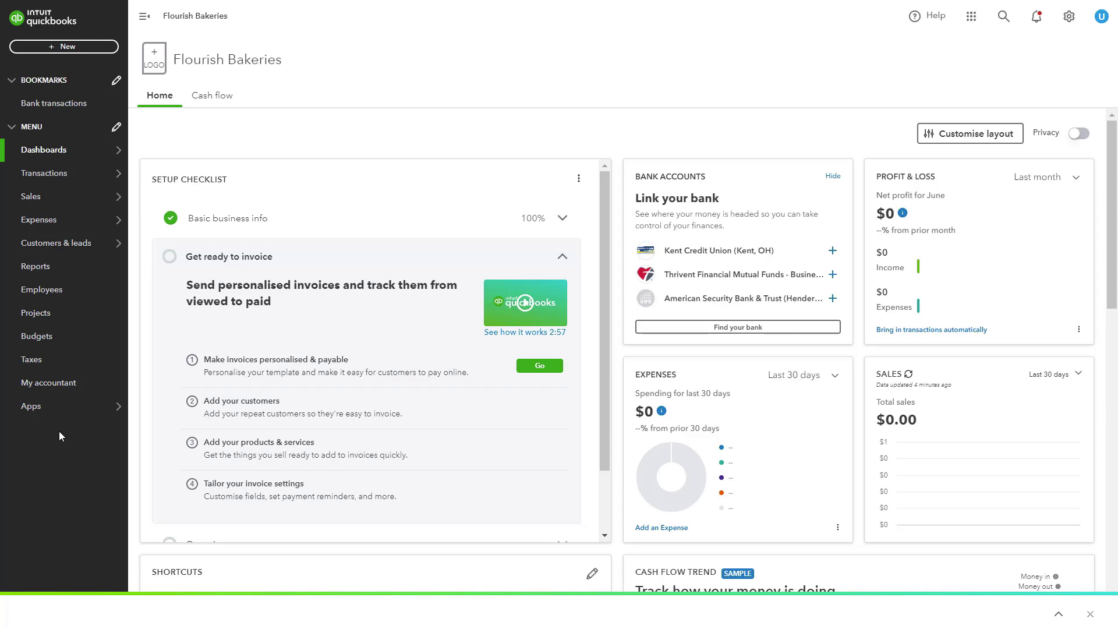
Move Sales to the bottom of the navigation menu, below Apps, and save the change.
mouse_move(63, 212)
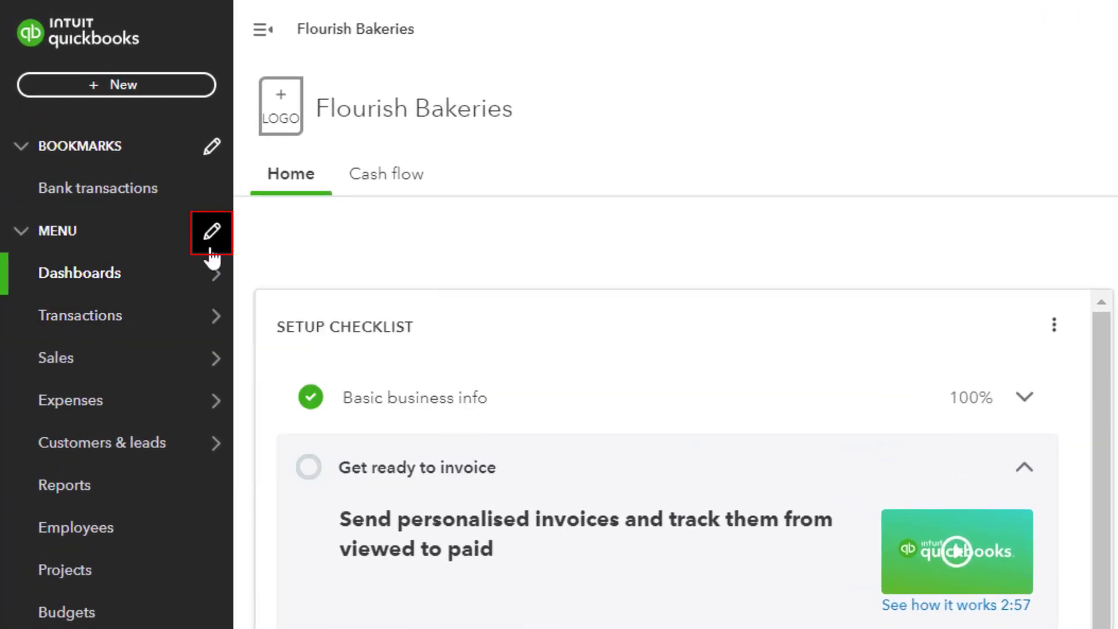
left_click(211, 244)
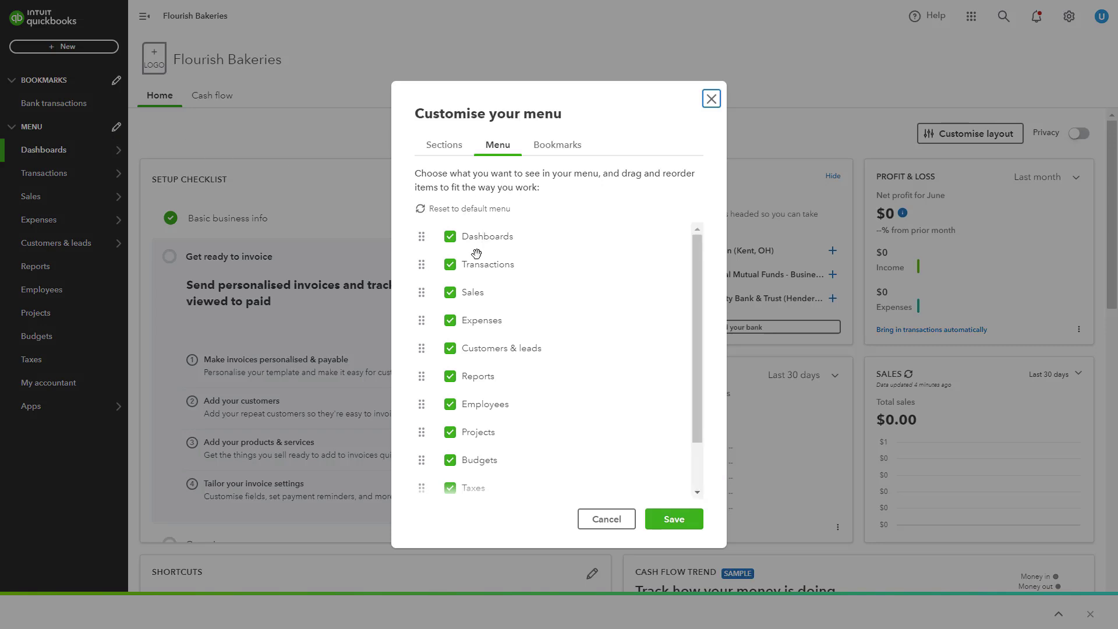
left_click(451, 298)
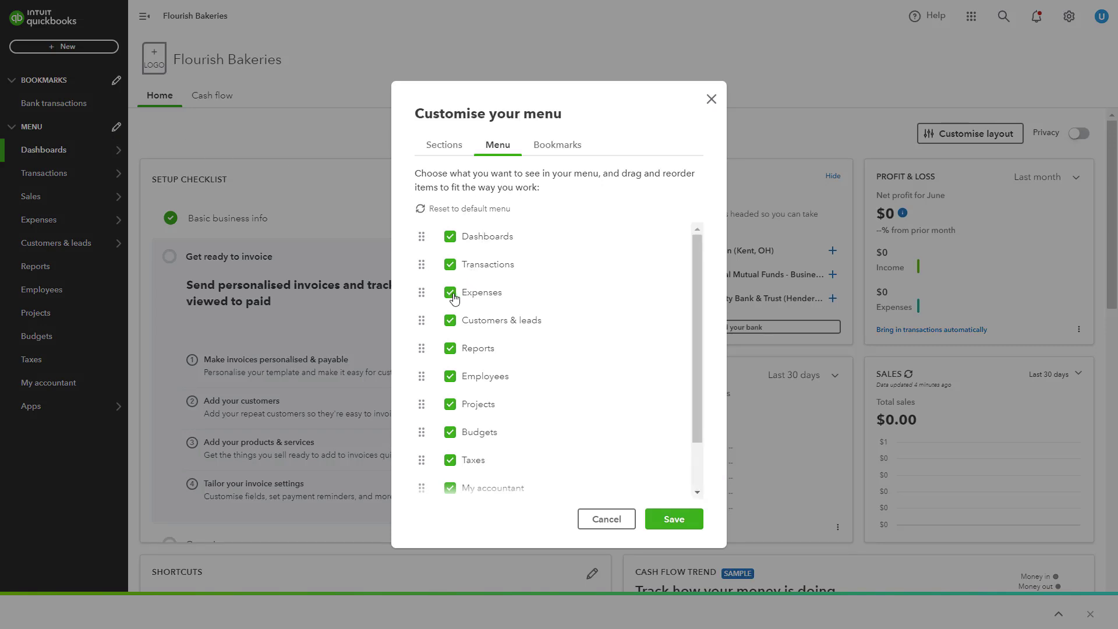
scroll(530, 349, "down", 2)
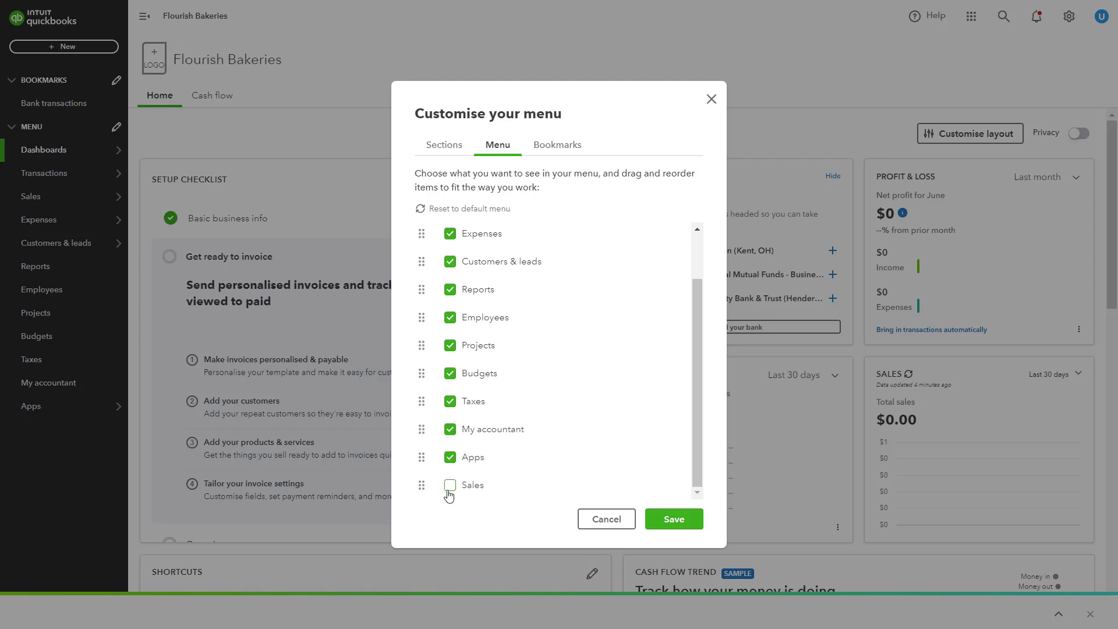
left_click(455, 490)
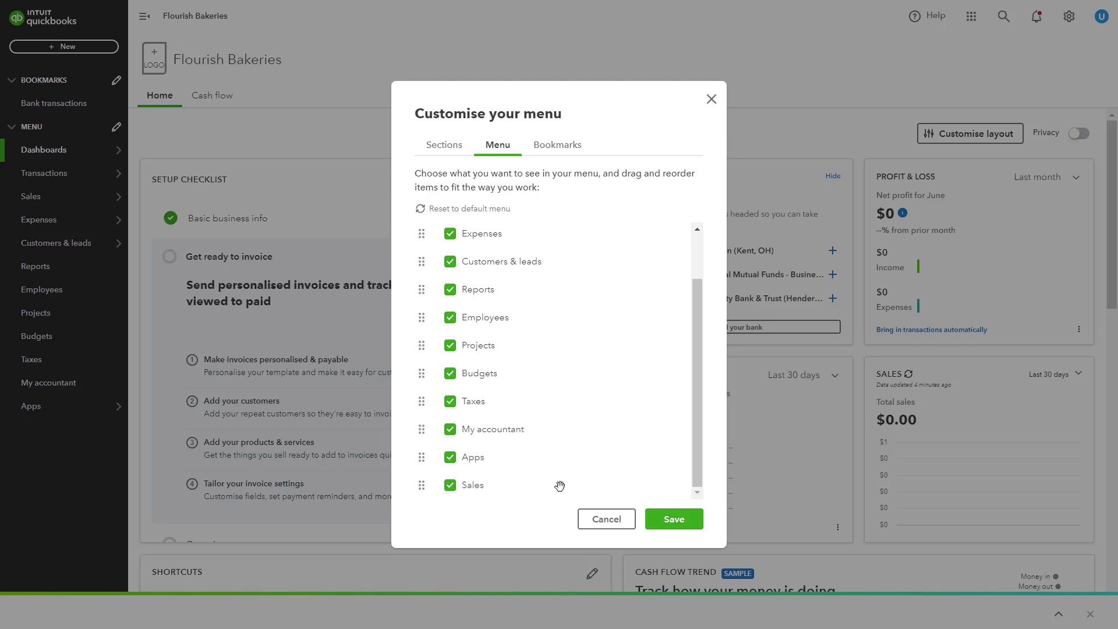
left_click(684, 524)
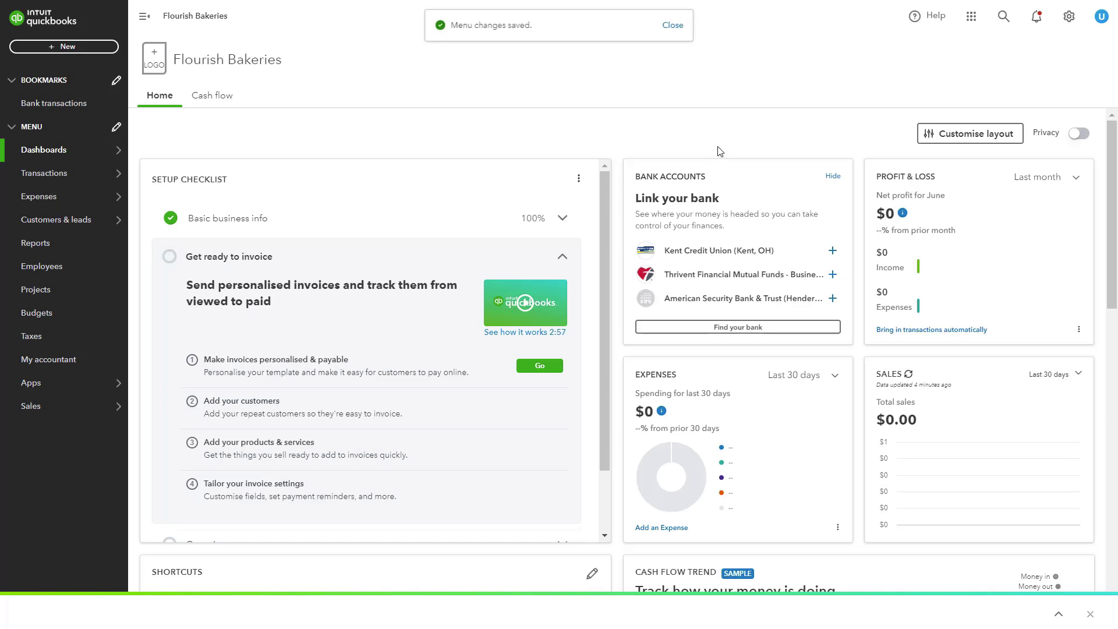
Open the Bank transactions tab under Transactions from the sidebar flyout.
mouse_move(44, 173)
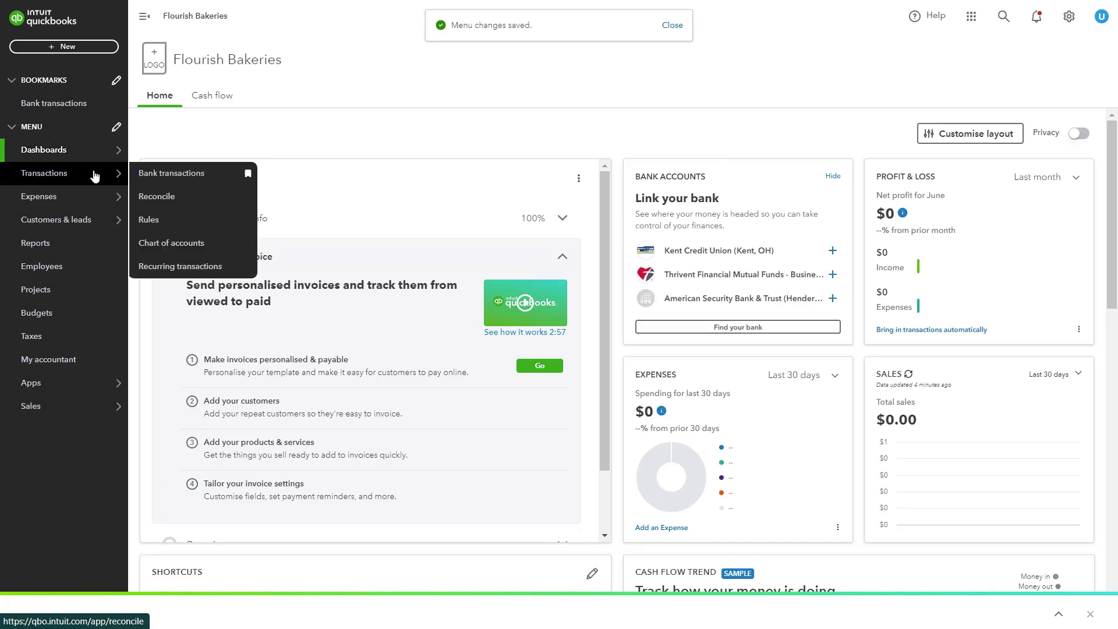
left_click(159, 177)
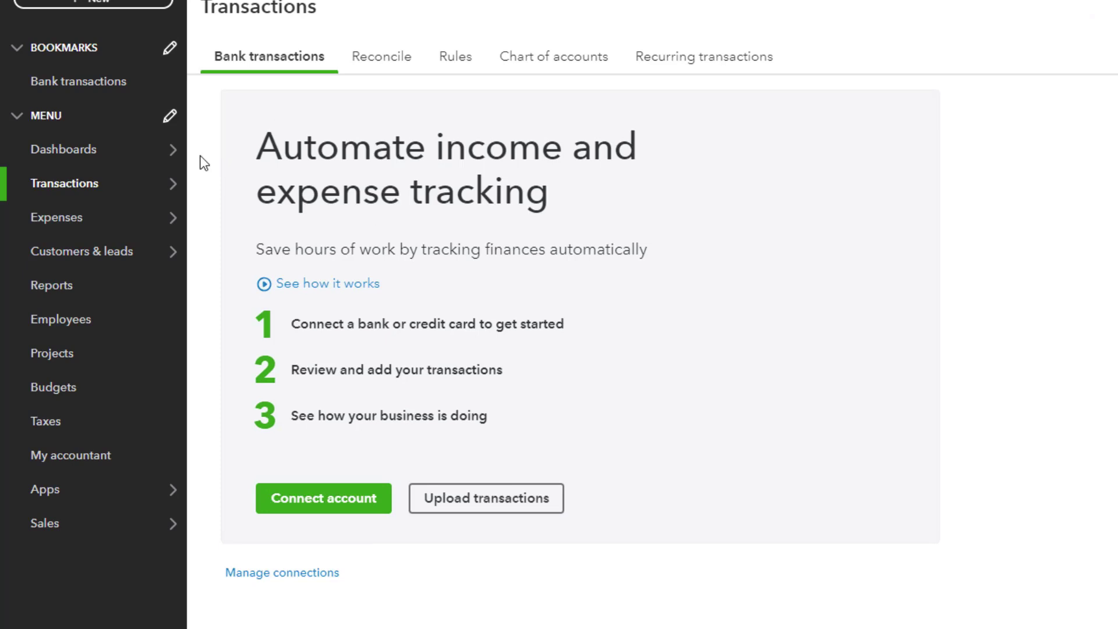
mouse_move(121, 174)
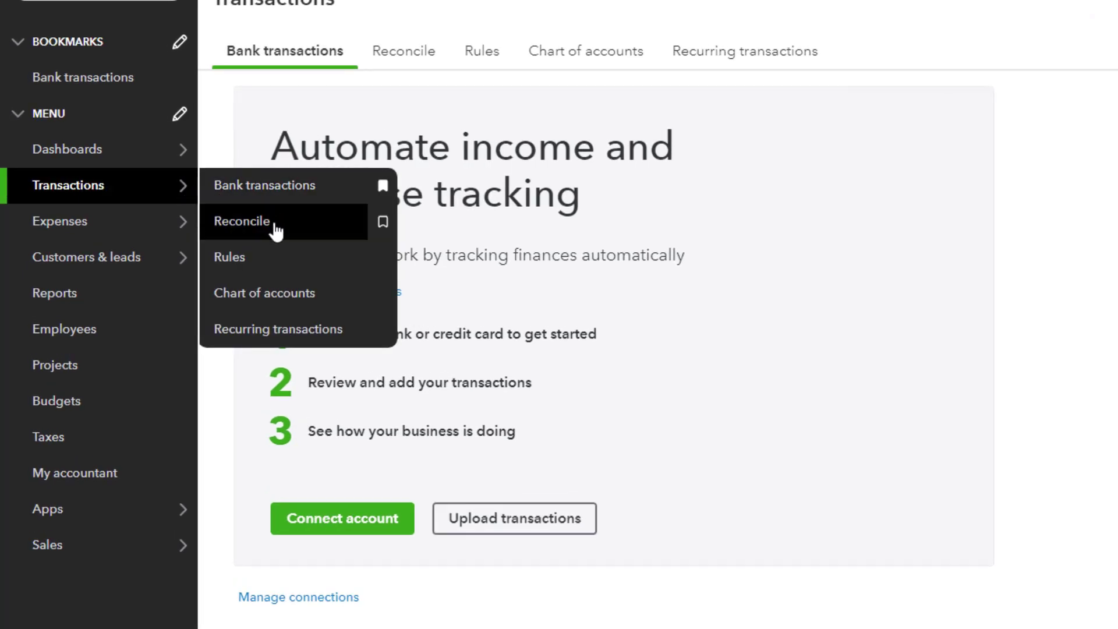
Open the Reconcile tab to match the books to the bank records.
left_click(288, 234)
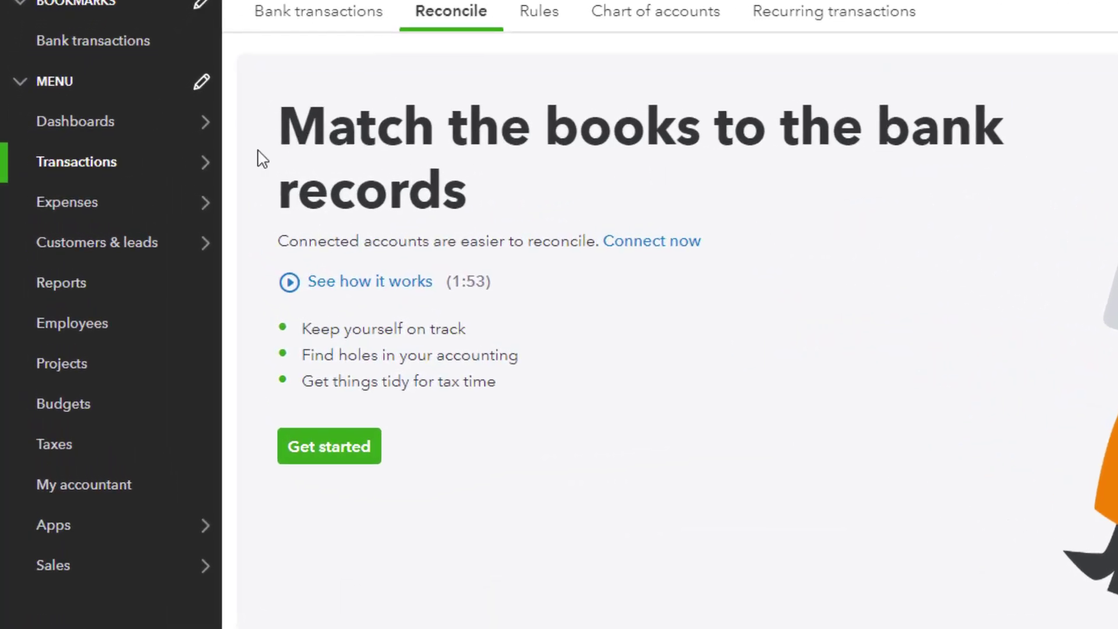
Open the Expenses list, which shows no expenses for the last 12 months.
mouse_move(83, 182)
mouse_move(146, 212)
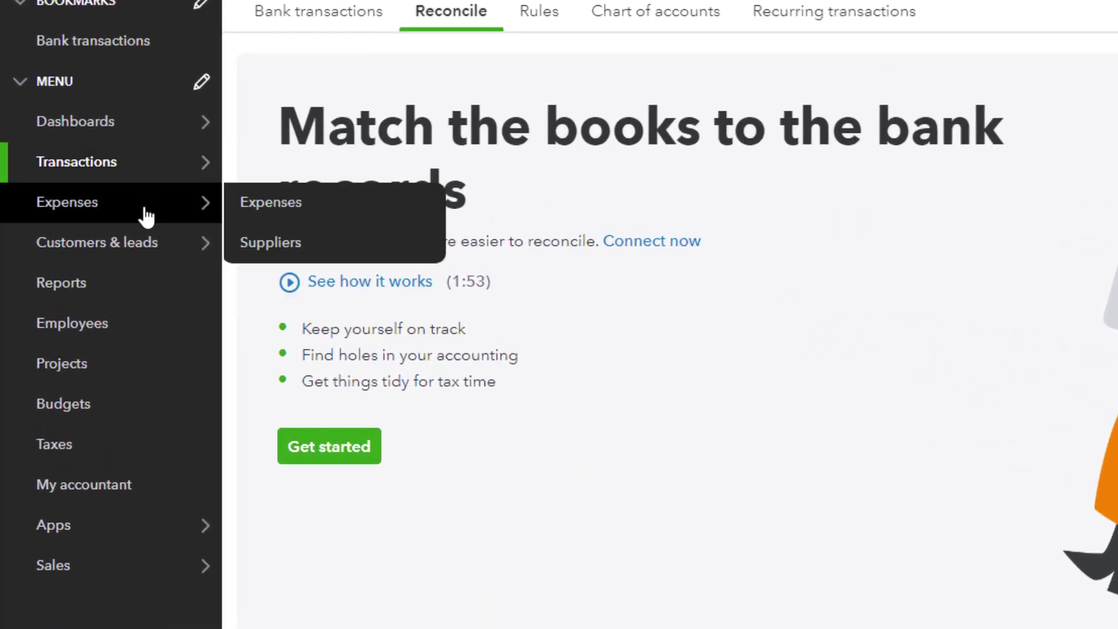
left_click(155, 218)
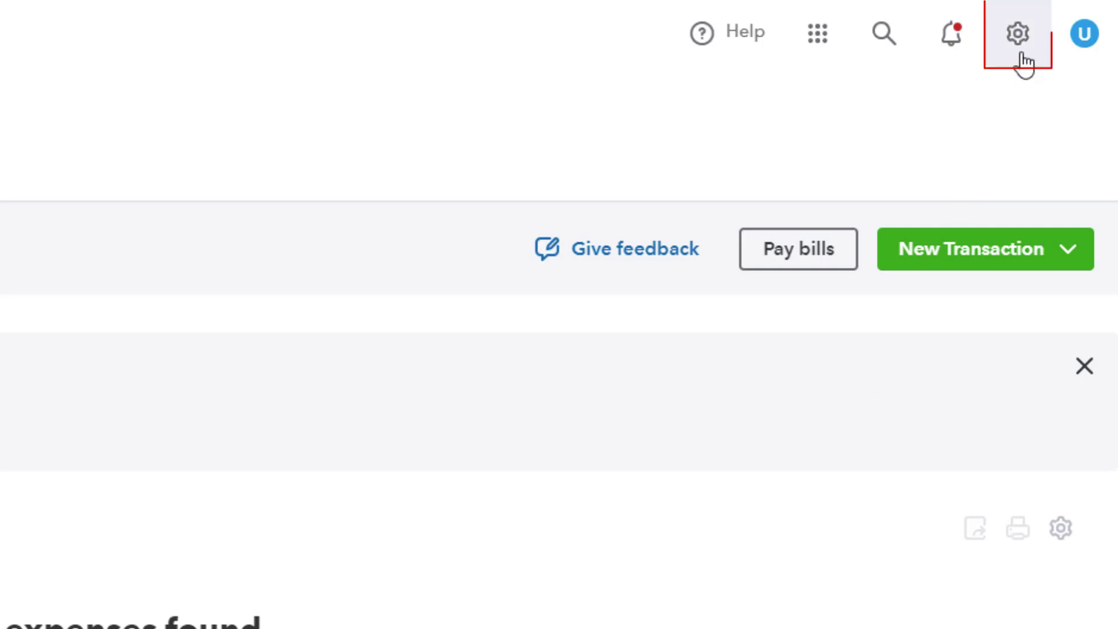
Open Recurring transactions from the gear menu and preview a new Expense template without saving.
left_click(1017, 53)
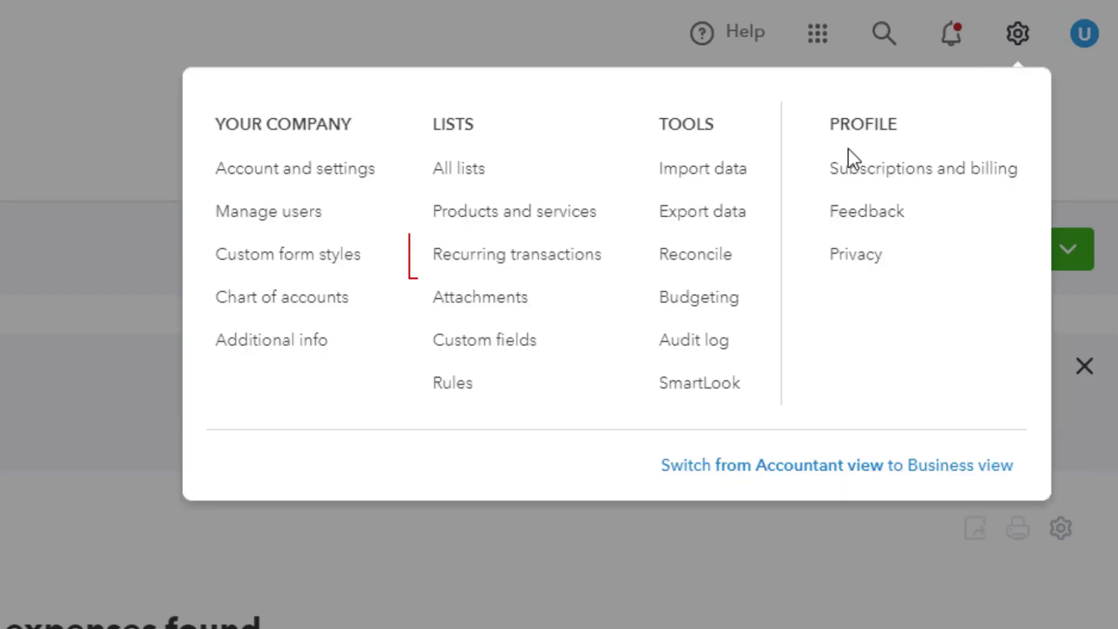
left_click(564, 263)
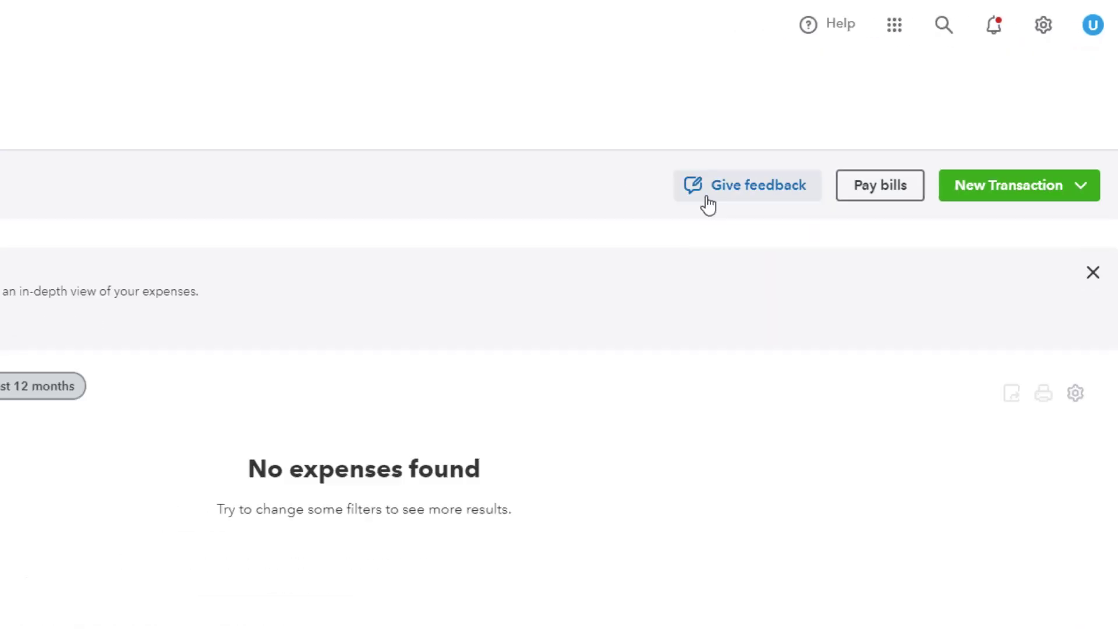
left_click(1086, 124)
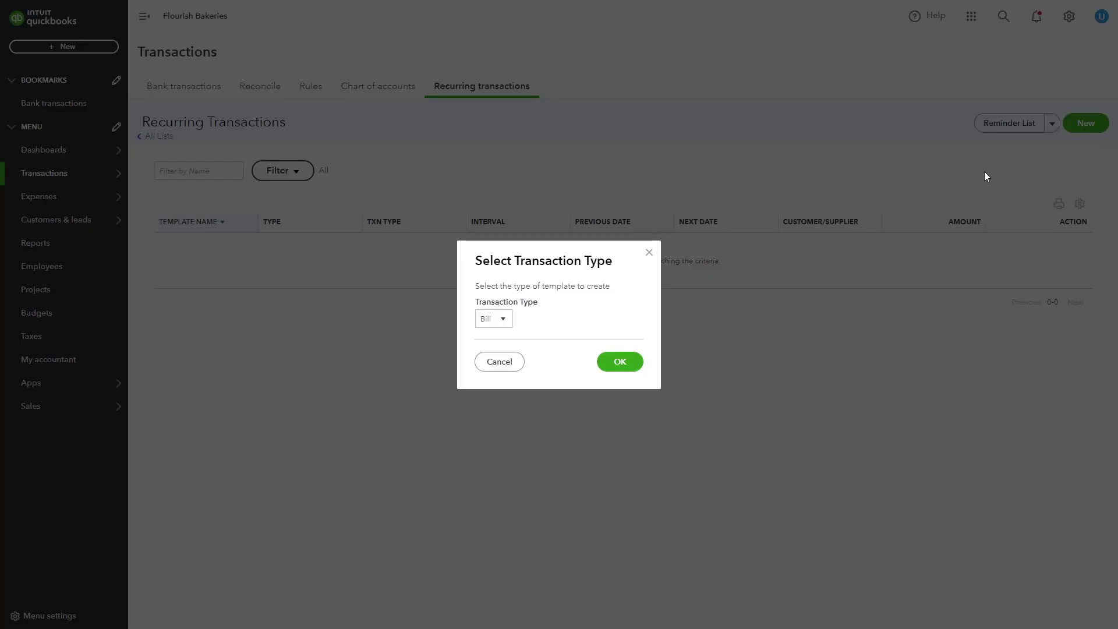
left_click(499, 319)
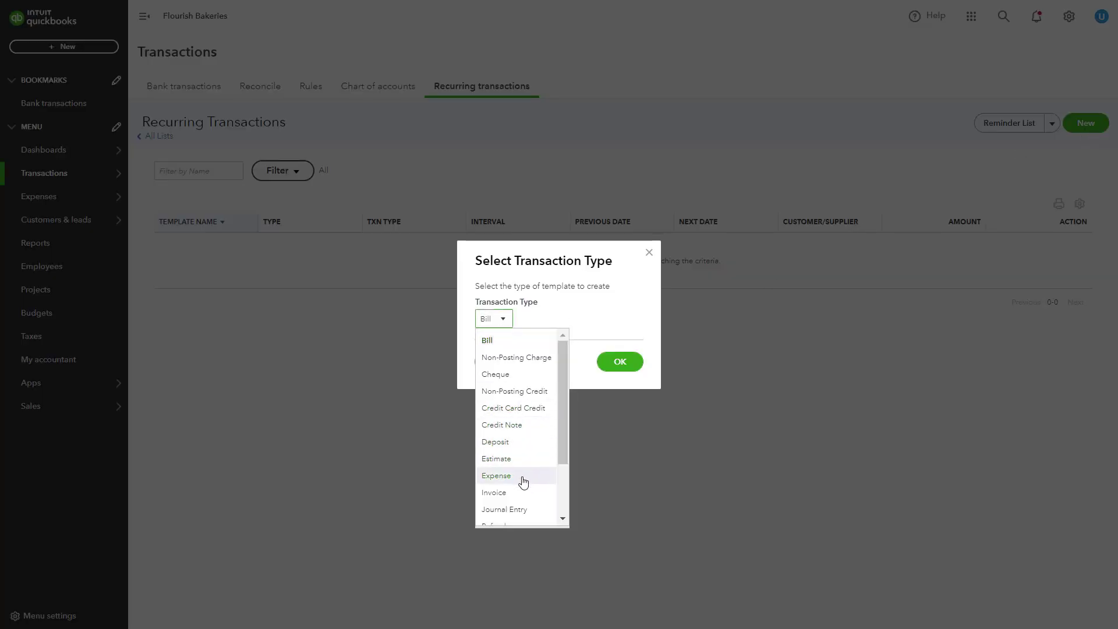
left_click(496, 475)
left_click(617, 364)
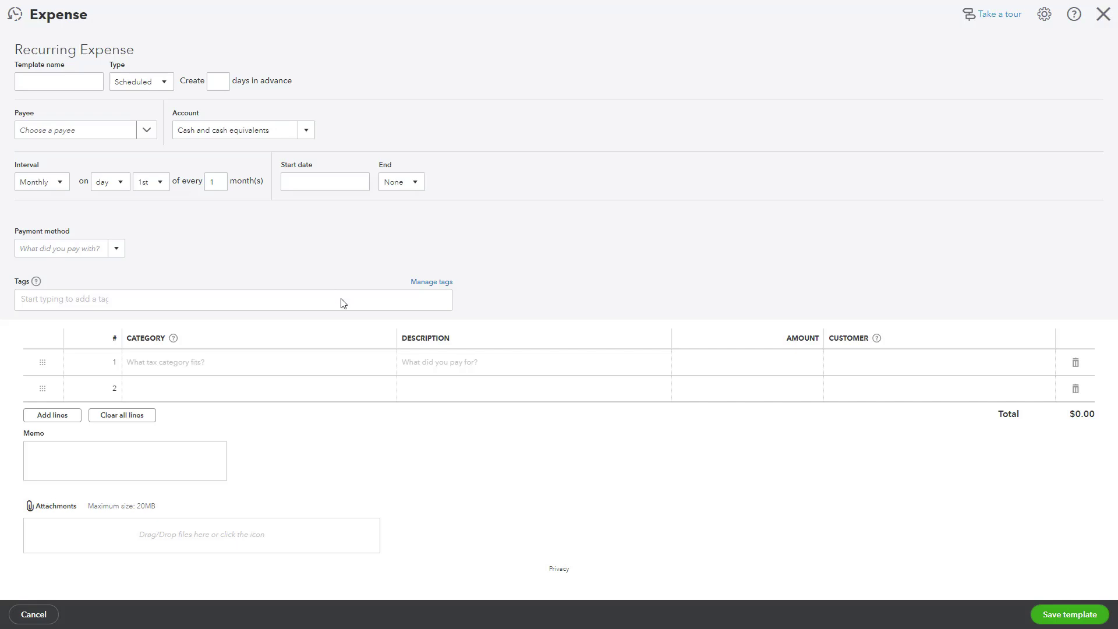
left_click(1103, 14)
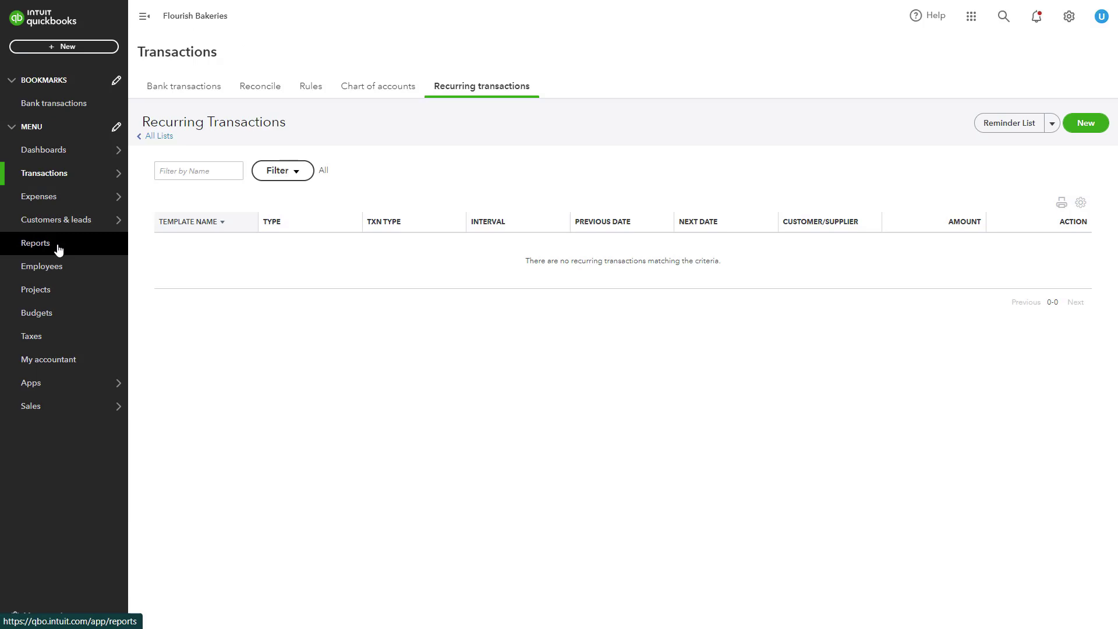
Open the favourite Profit and Loss report for 1 January–15 July 2024 from Reports.
left_click(58, 249)
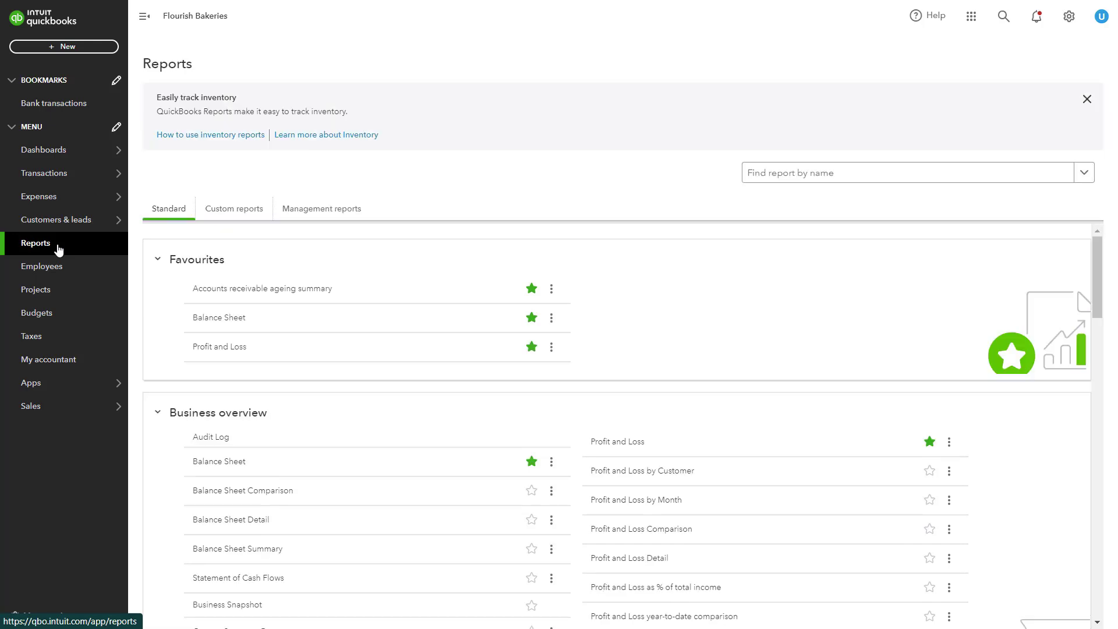
scroll(292, 290, "down", 6)
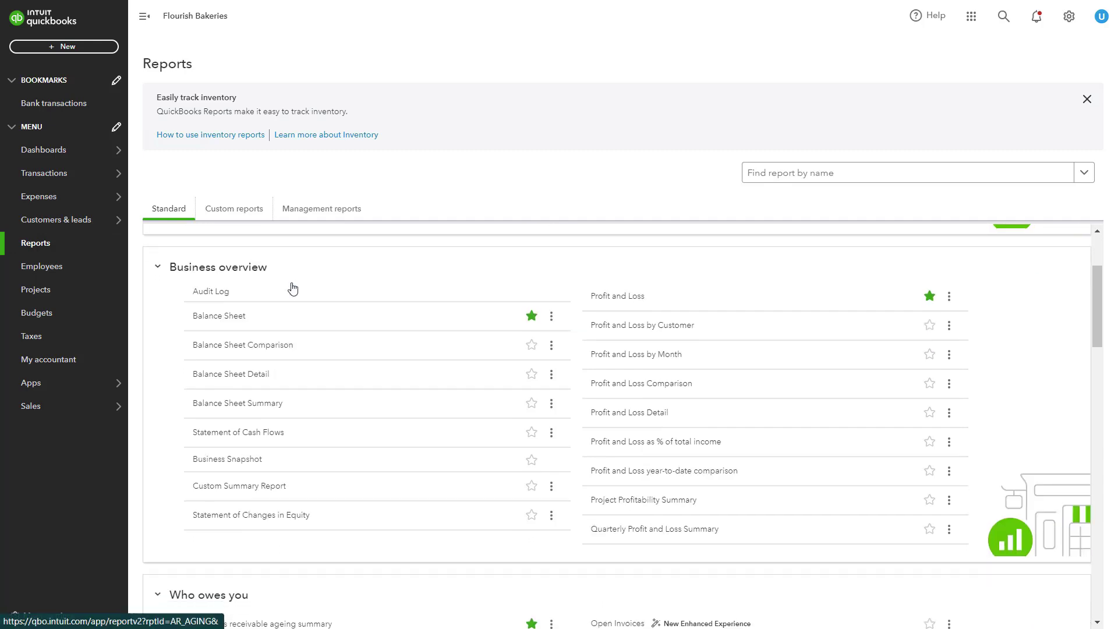
scroll(349, 365, "down", 3)
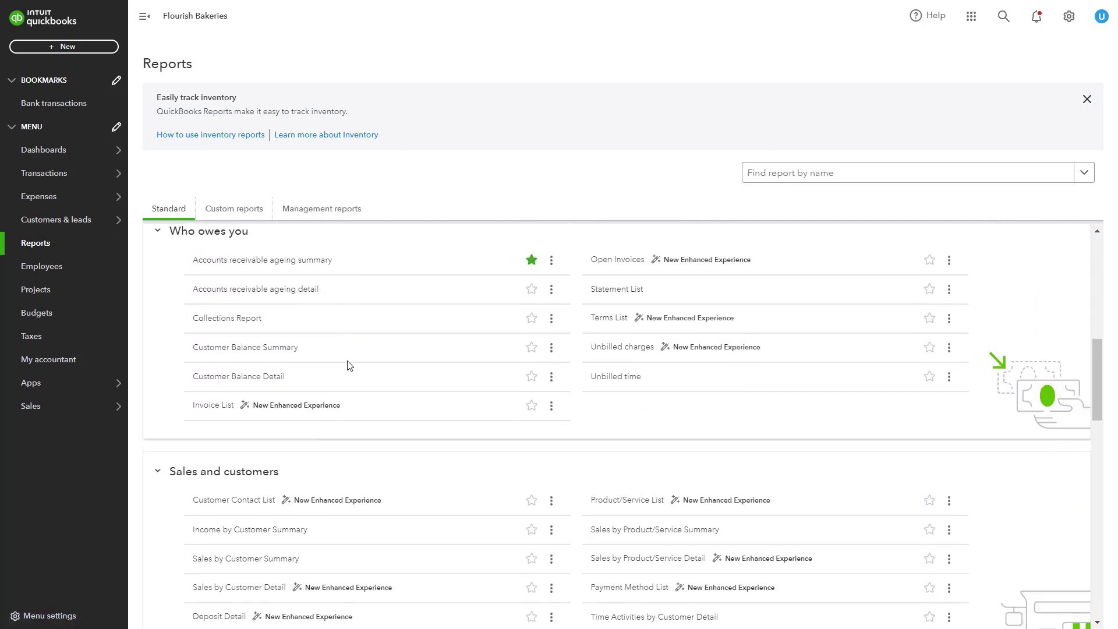
scroll(349, 365, "up", 4)
scroll(348, 365, "up", 5)
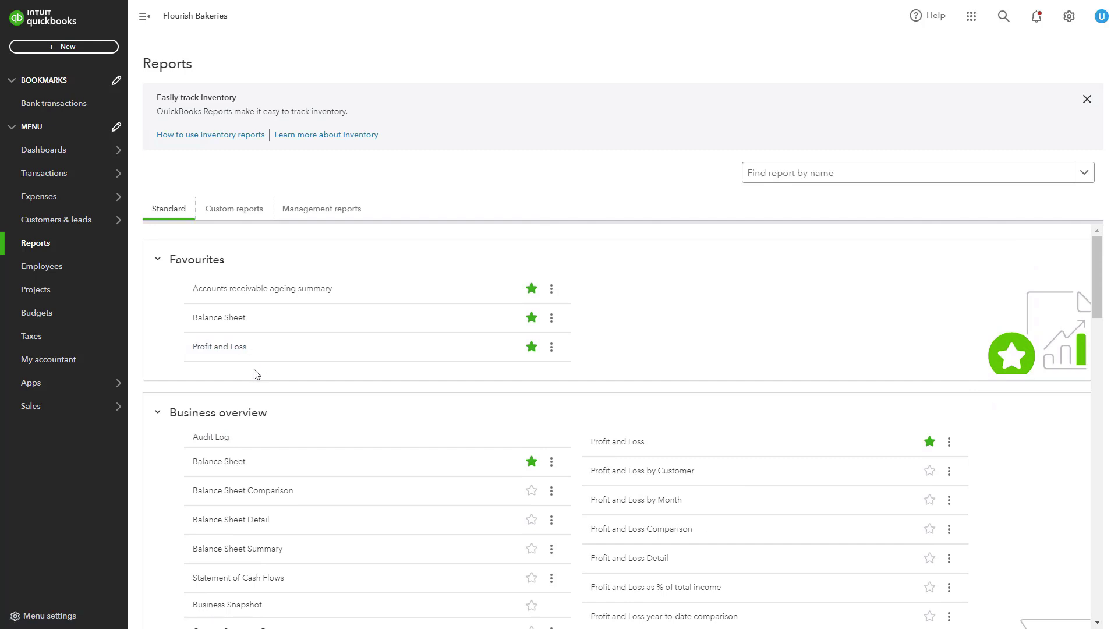
left_click(216, 349)
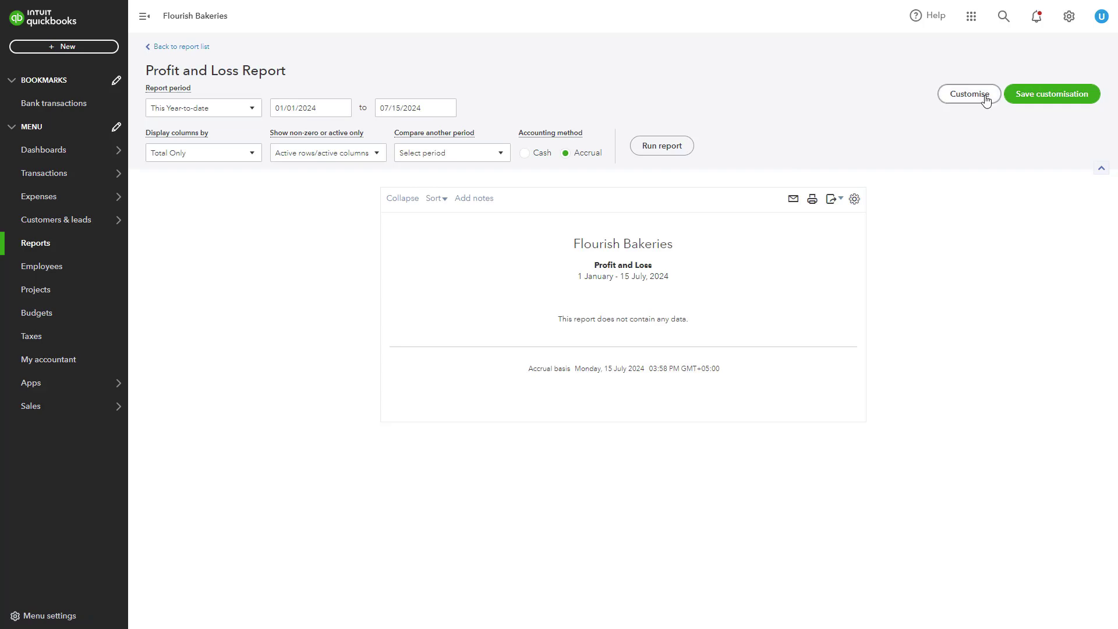
left_click(985, 95)
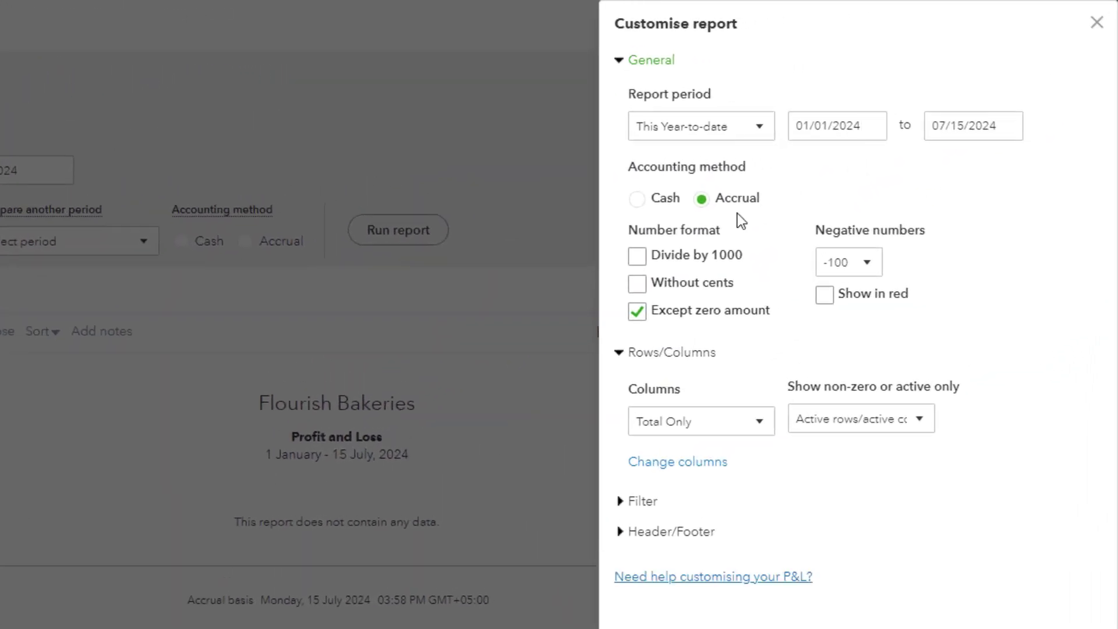
left_click(763, 430)
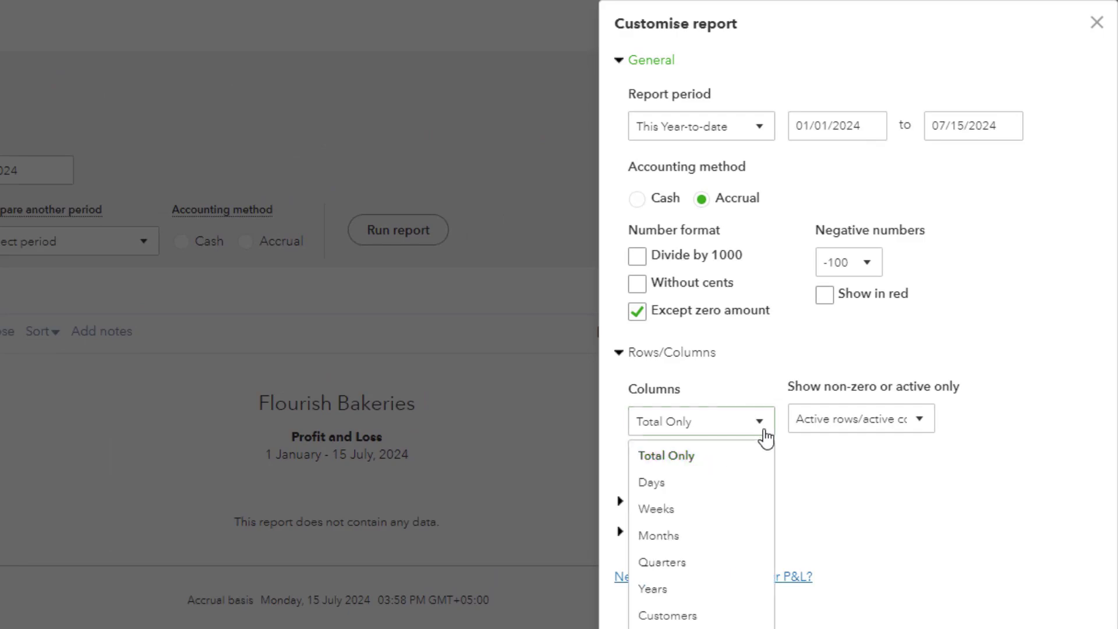
left_click(766, 436)
left_click(652, 501)
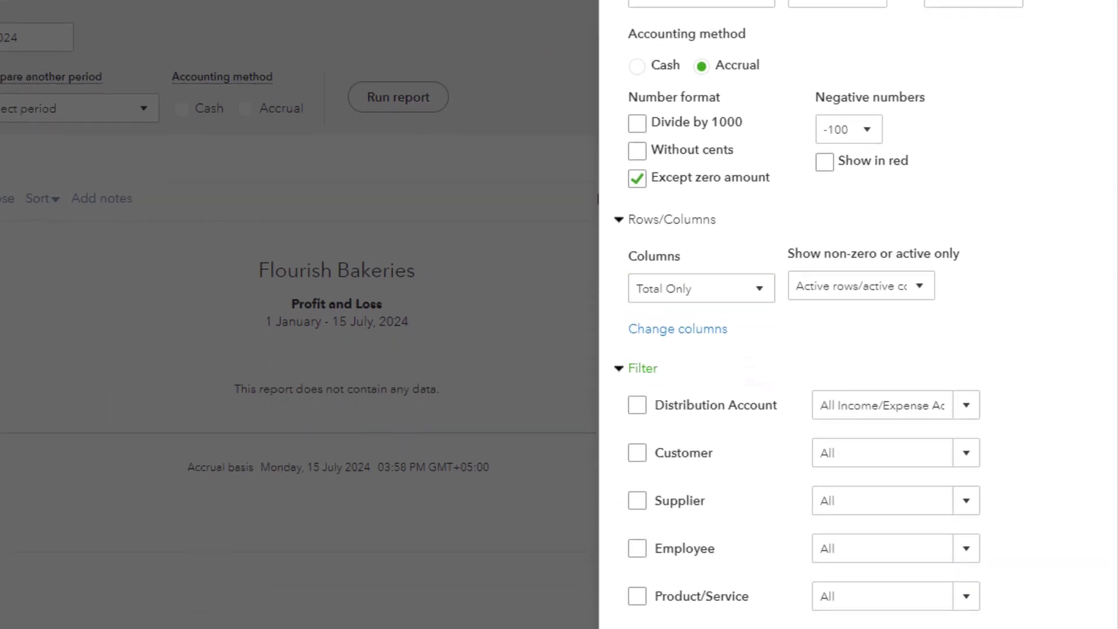
left_click(1094, 19)
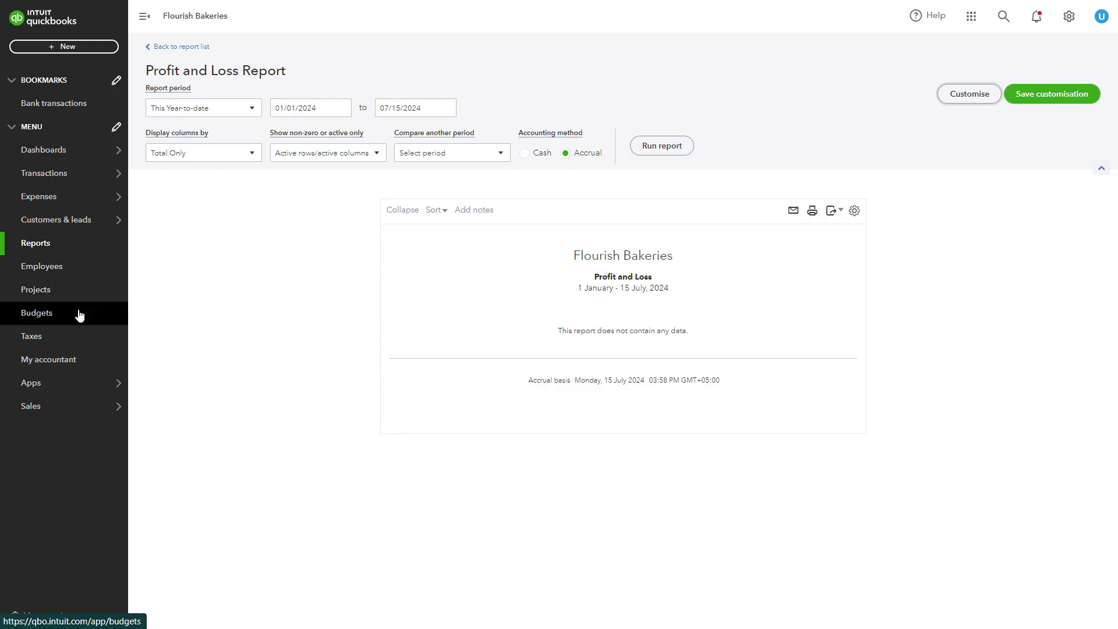
Open the Sales section's All sales tab from the sidebar.
mouse_move(68, 409)
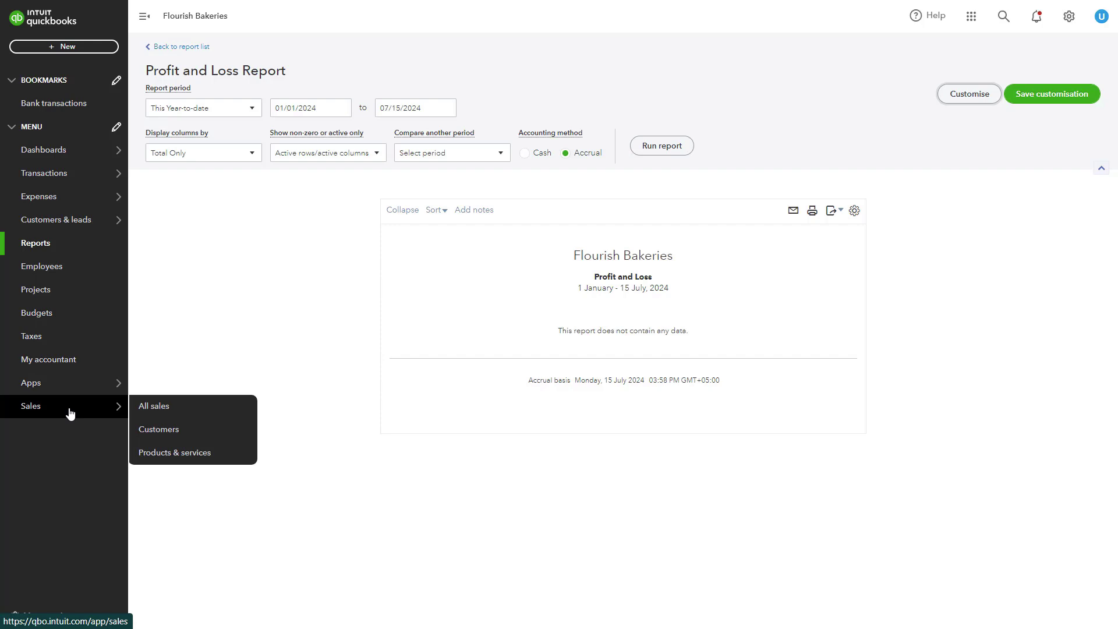
left_click(69, 412)
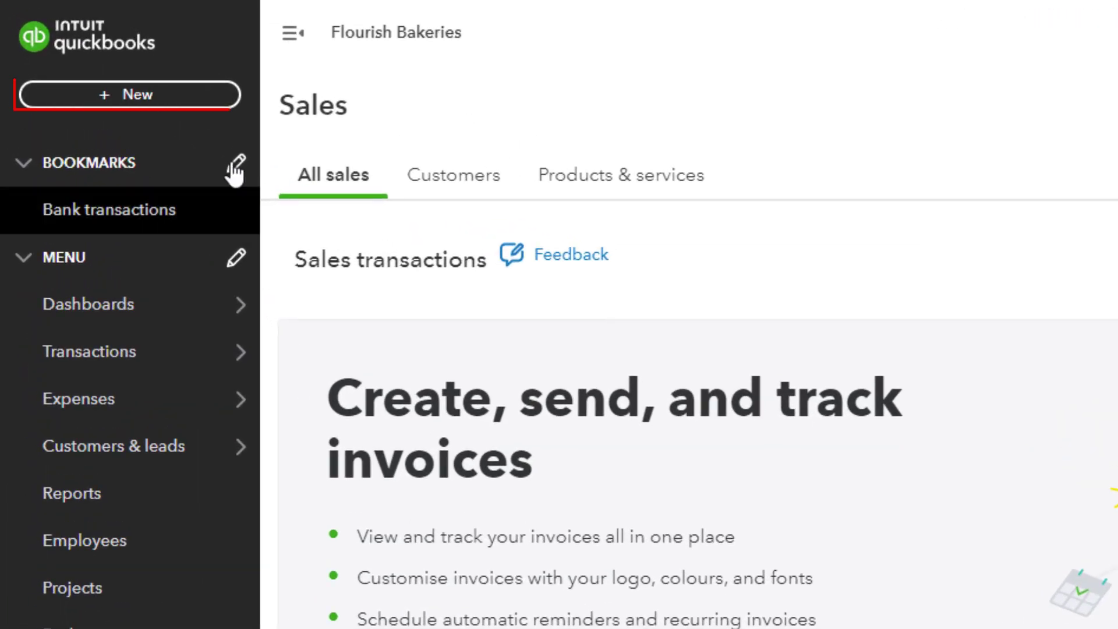
Use the + New menu, then check the Customer dropdown on Estimate no.1001.
left_click(189, 99)
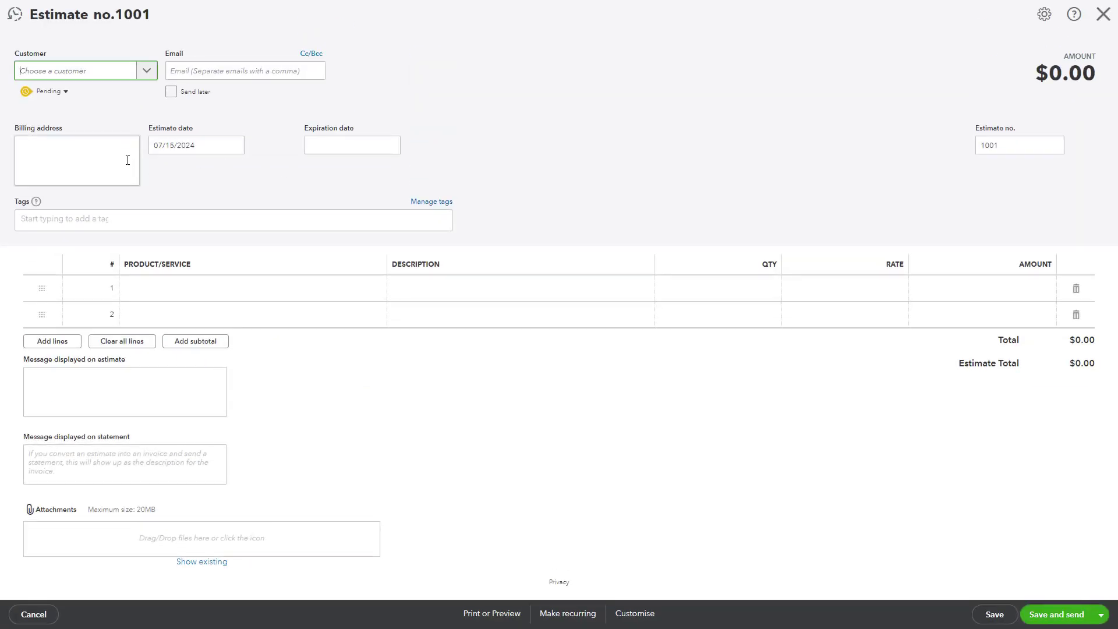
left_click(146, 72)
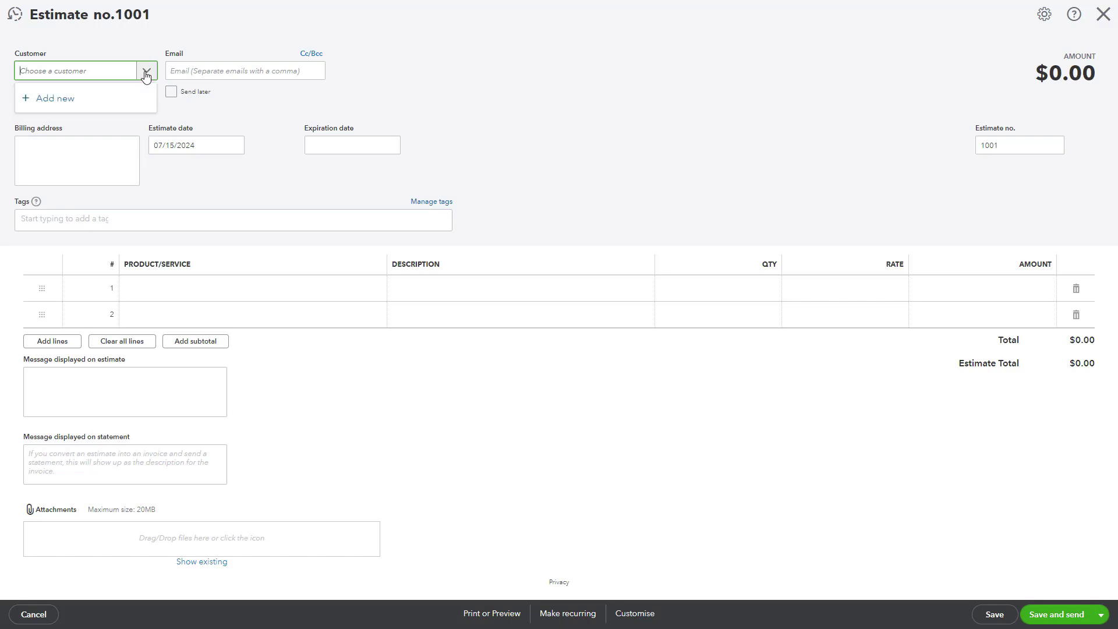
left_click(146, 75)
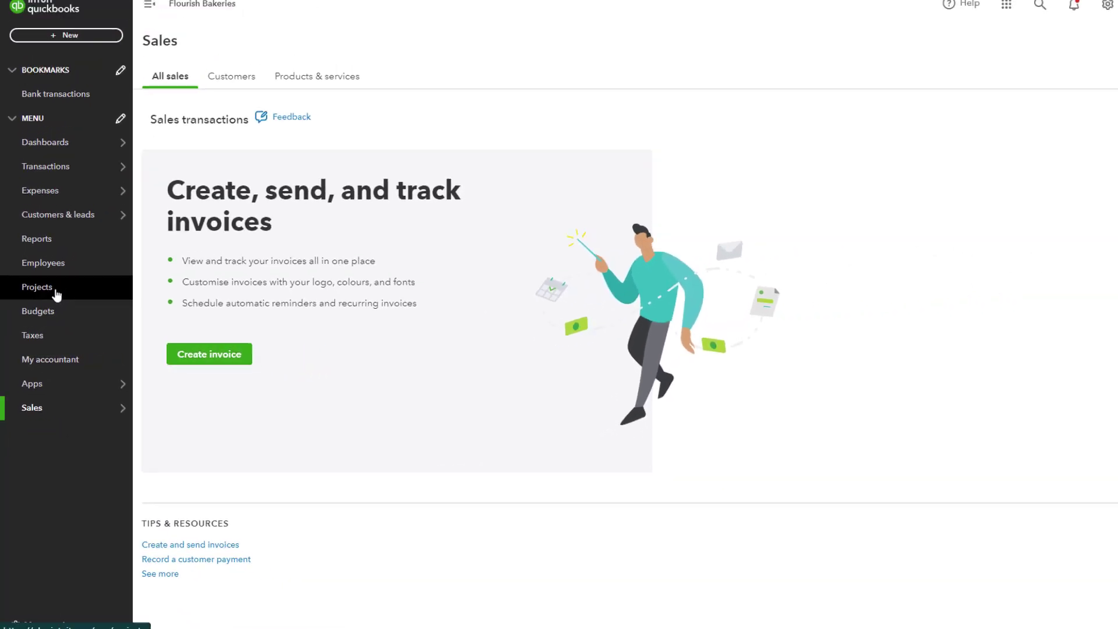
Start a new project on the Projects page, check its Customer list, and close it unsaved.
left_click(56, 292)
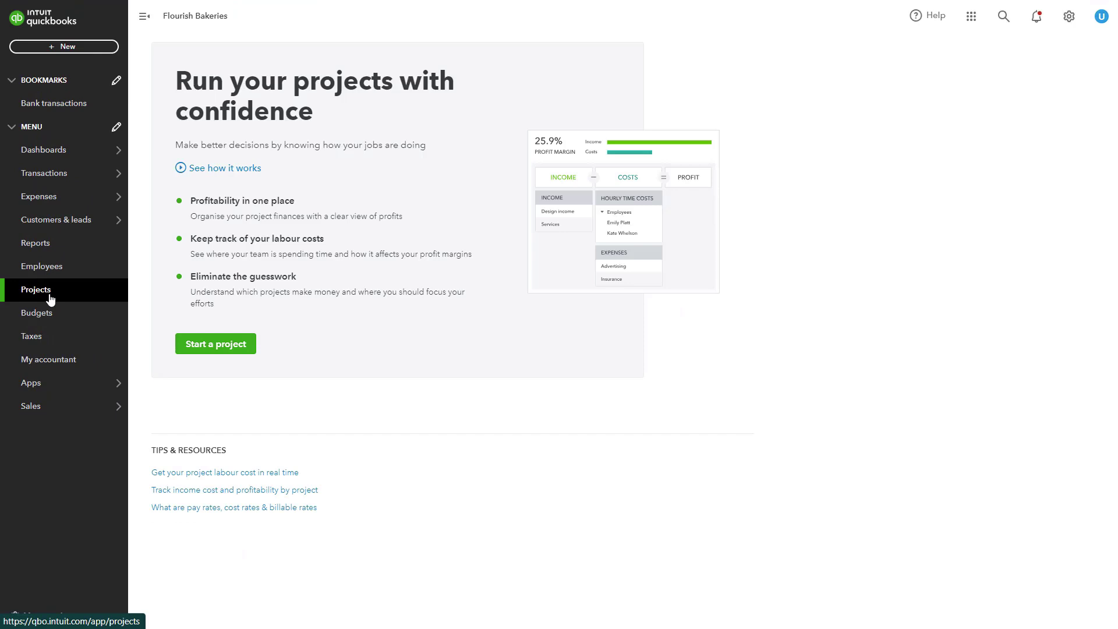
left_click(200, 344)
left_click(928, 88)
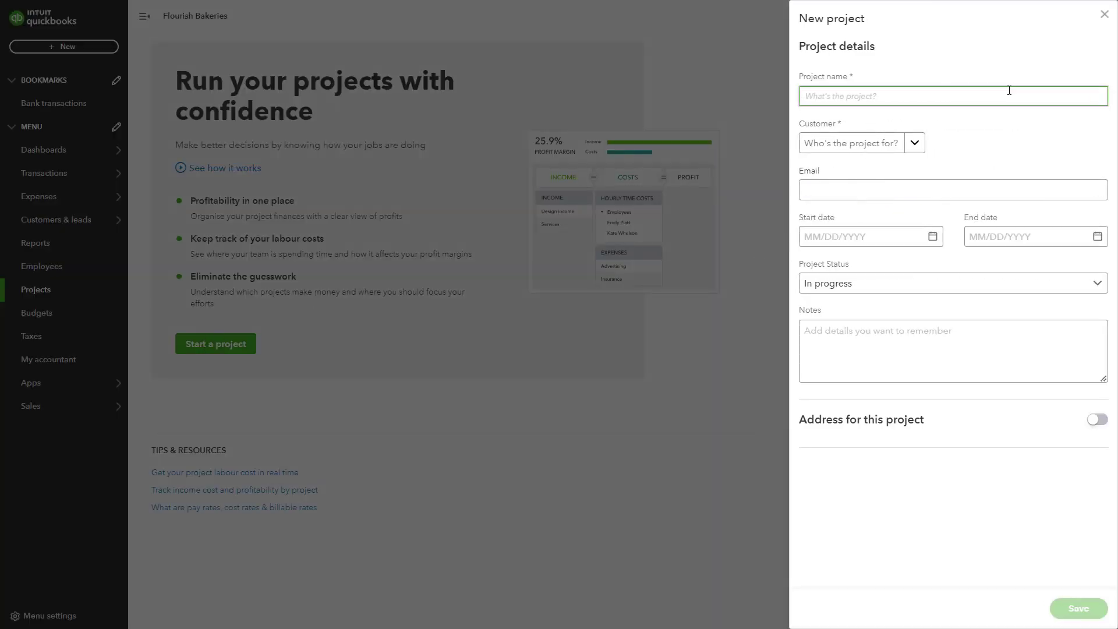
left_click(917, 145)
left_click(918, 147)
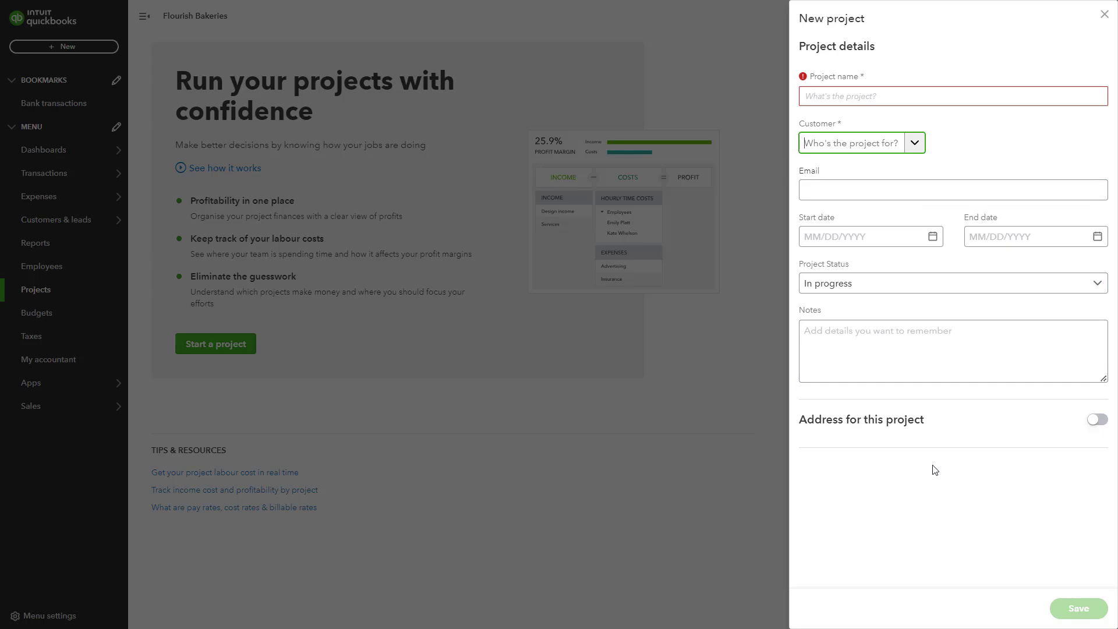
left_click(1104, 15)
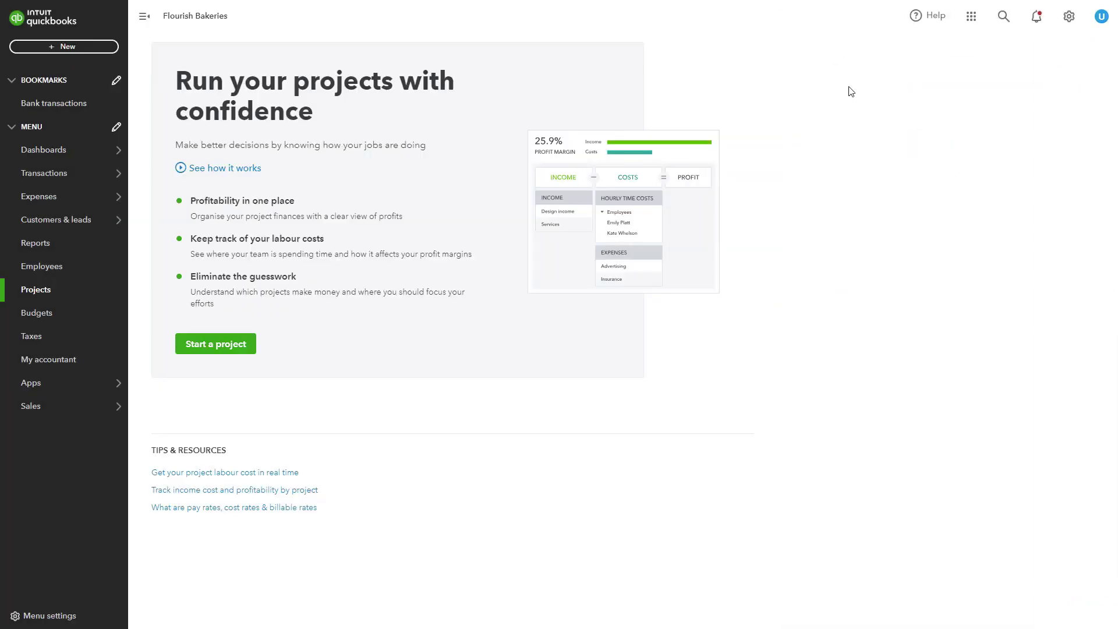
Browse the Find apps marketplace categories and click into its search box.
left_click(44, 388)
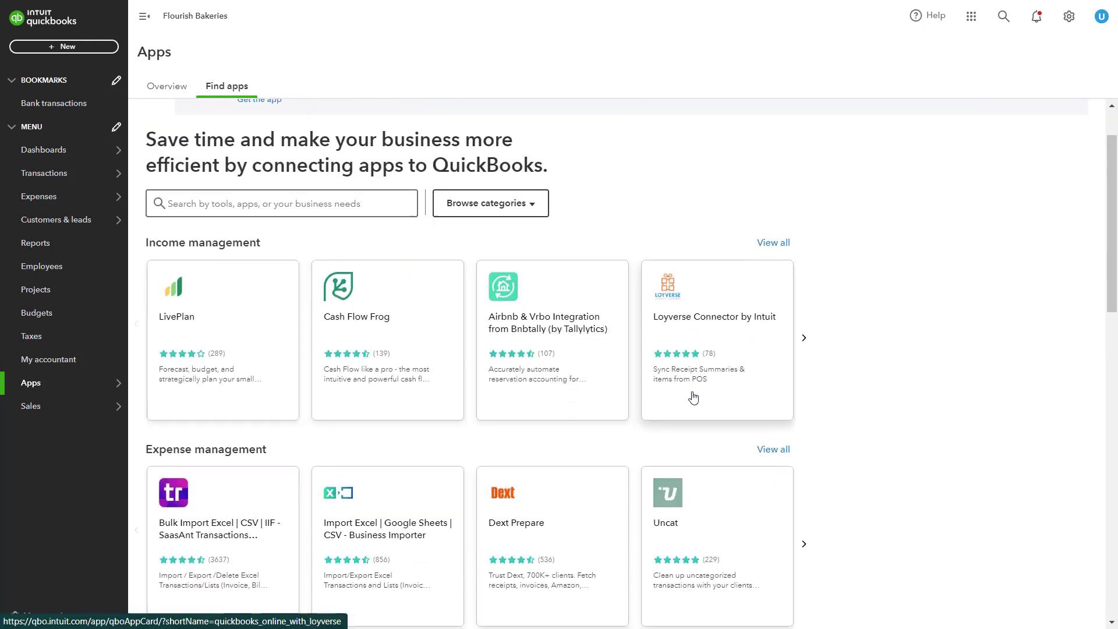
scroll(692, 394, "down", 3)
scroll(692, 395, "down", 5)
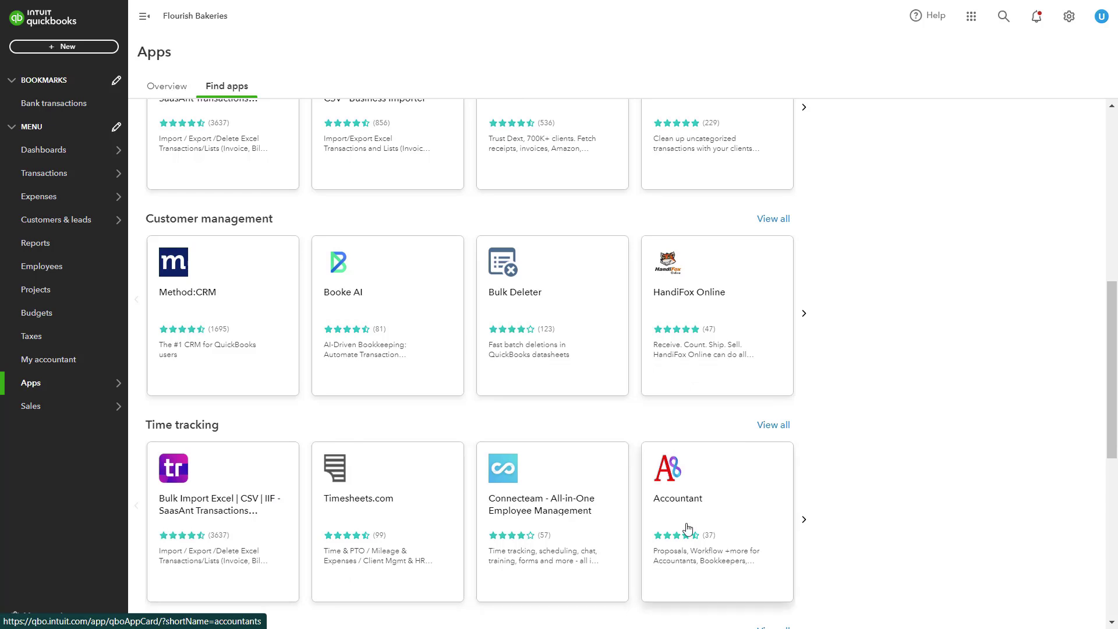
scroll(278, 328, "up", 2)
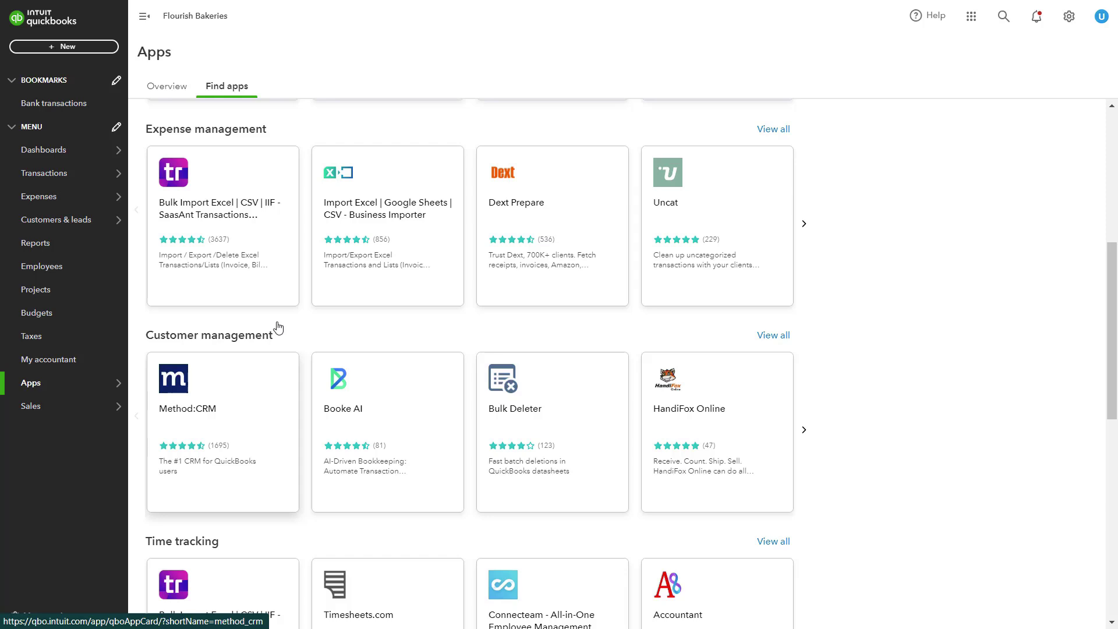
scroll(280, 320, "up", 5)
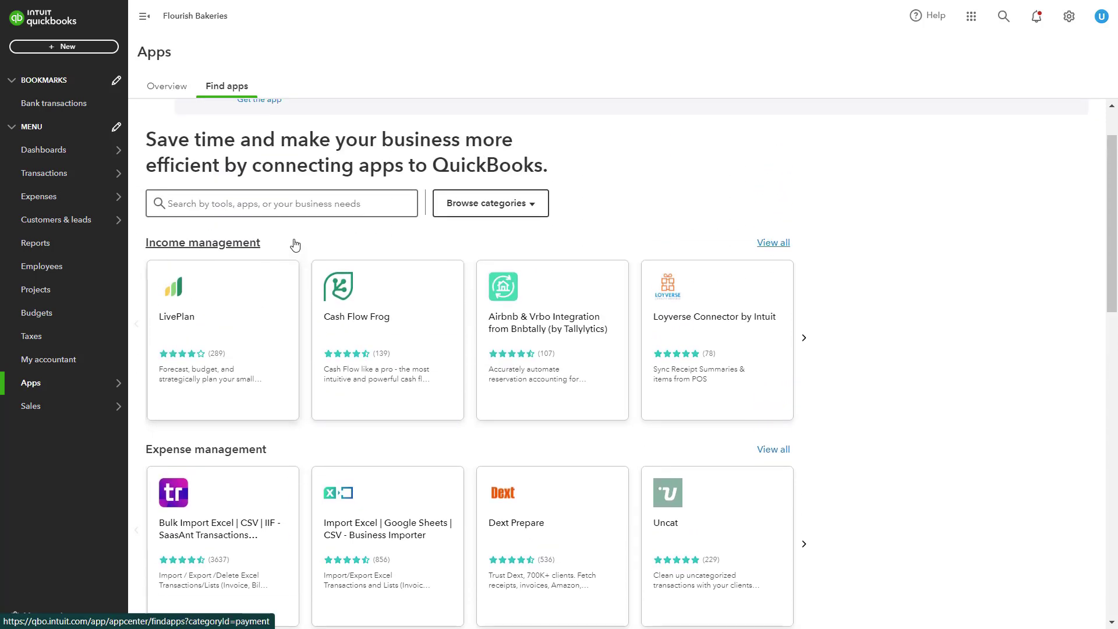
left_click(247, 211)
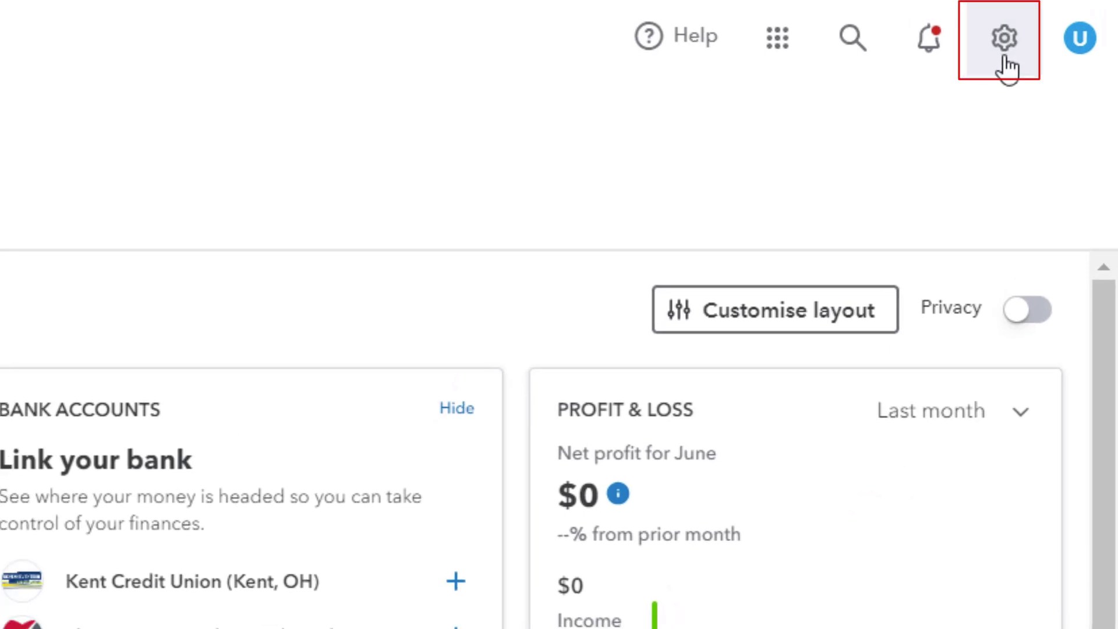
Open Flourish Bakeries' Account and Settings on the Company tab with name, type, contact and address.
left_click(1002, 38)
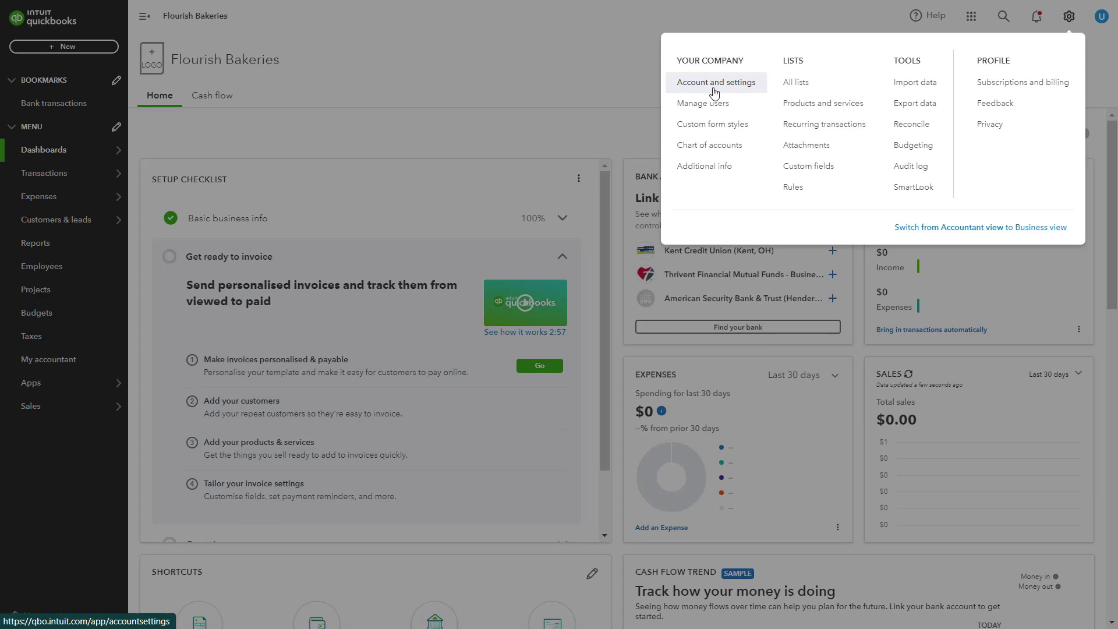
left_click(607, 88)
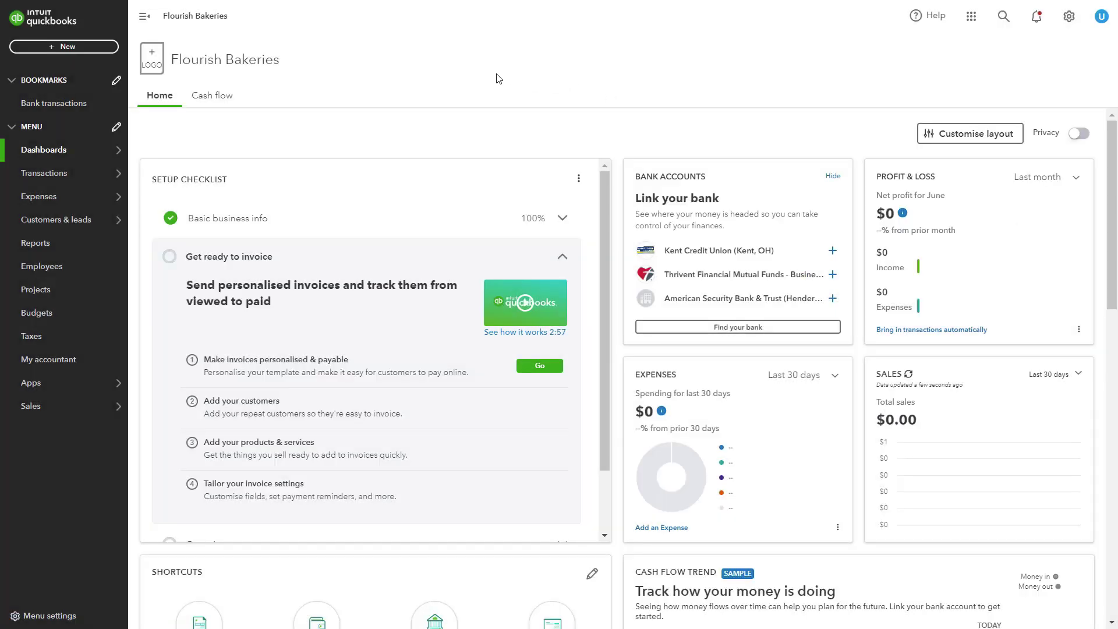
left_click(214, 62)
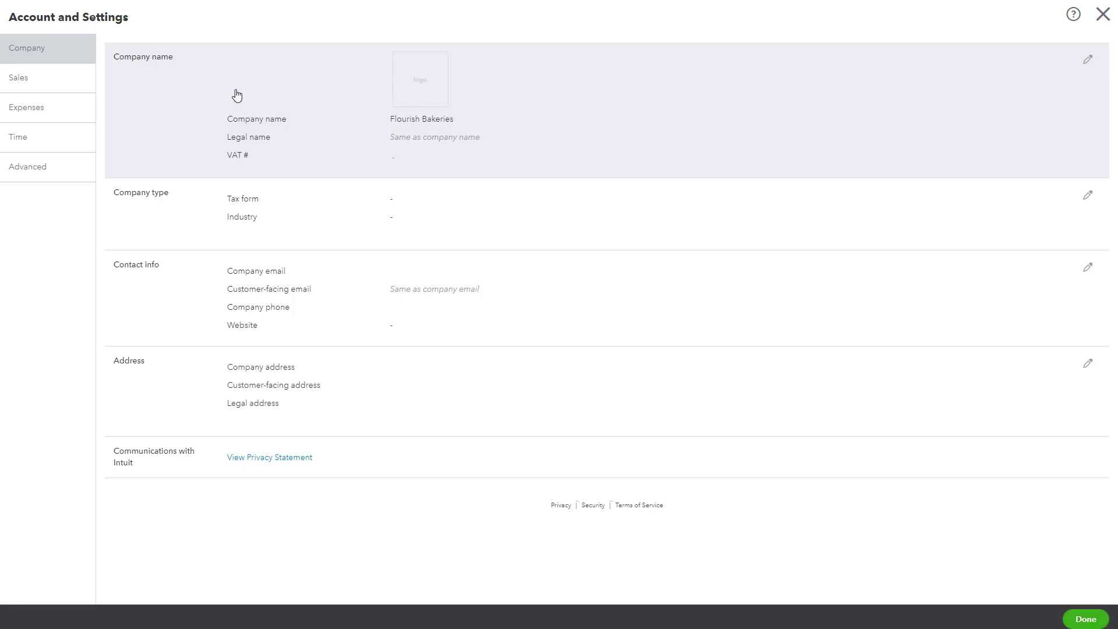
Open the Company name, Company type and Contact info sections for editing, leaving them unchanged.
left_click(236, 95)
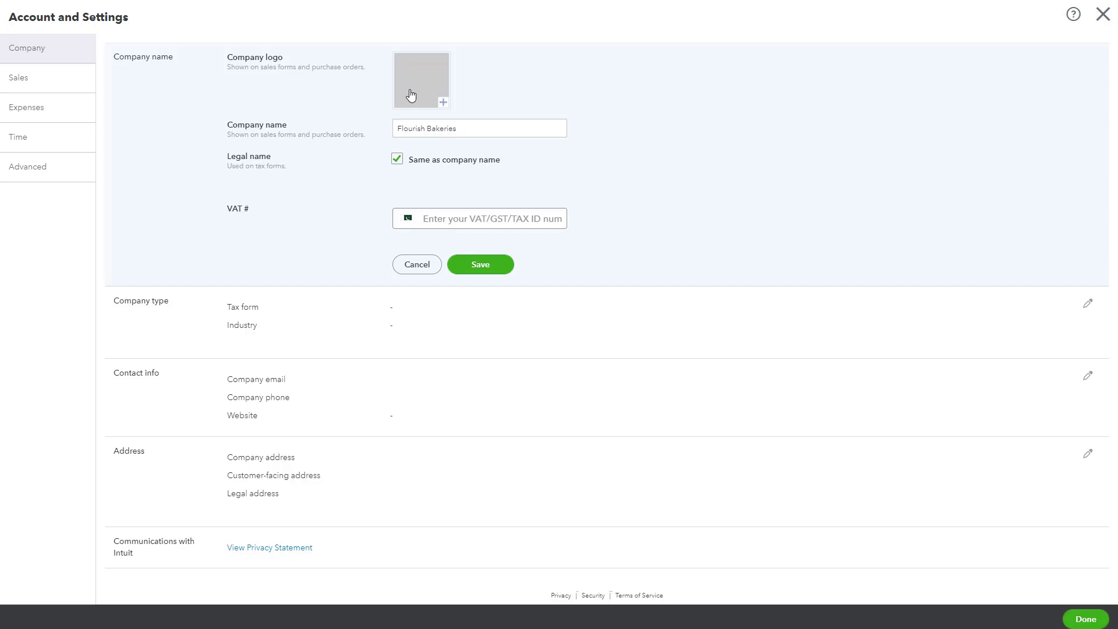
left_click(192, 315)
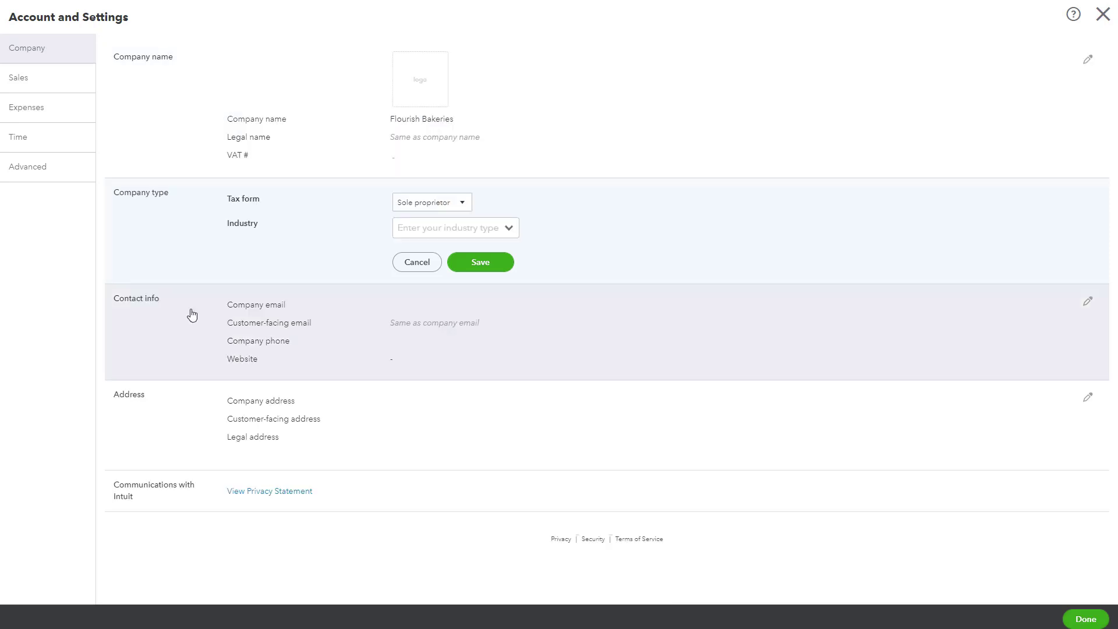
left_click(192, 315)
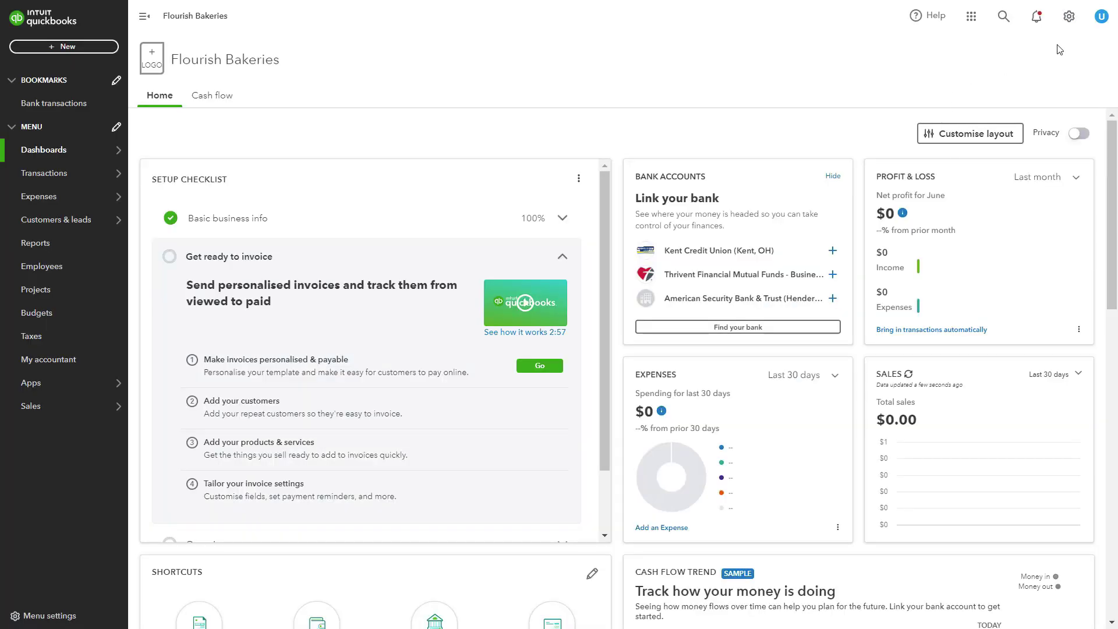
View the Subscriptions and billing plan, then the Sales settings with Net 30 invoice terms.
left_click(1069, 26)
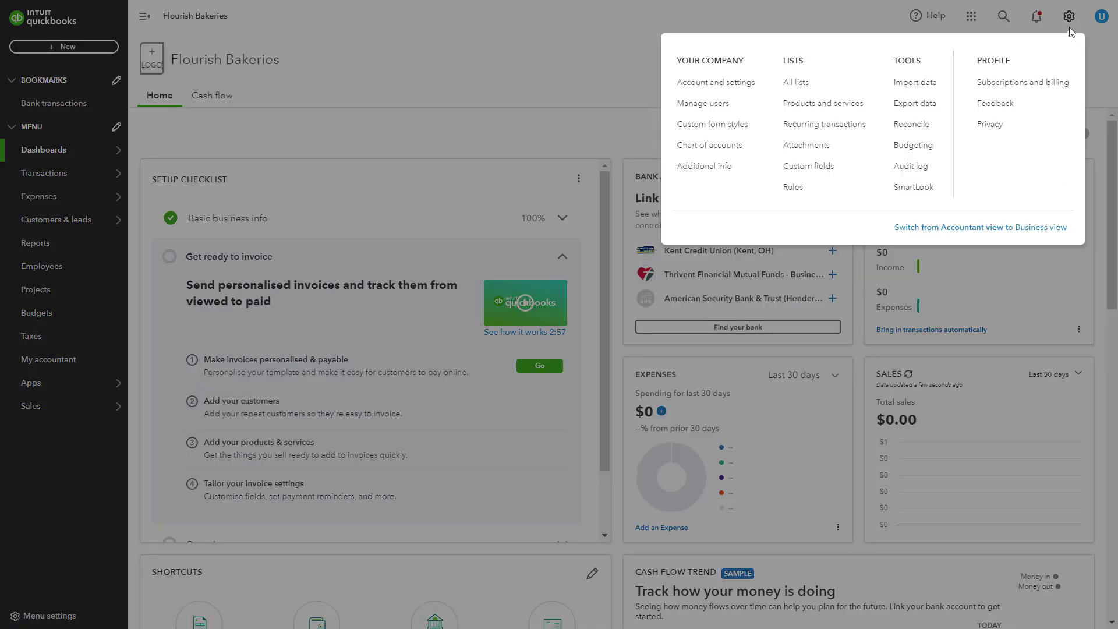
left_click(1039, 88)
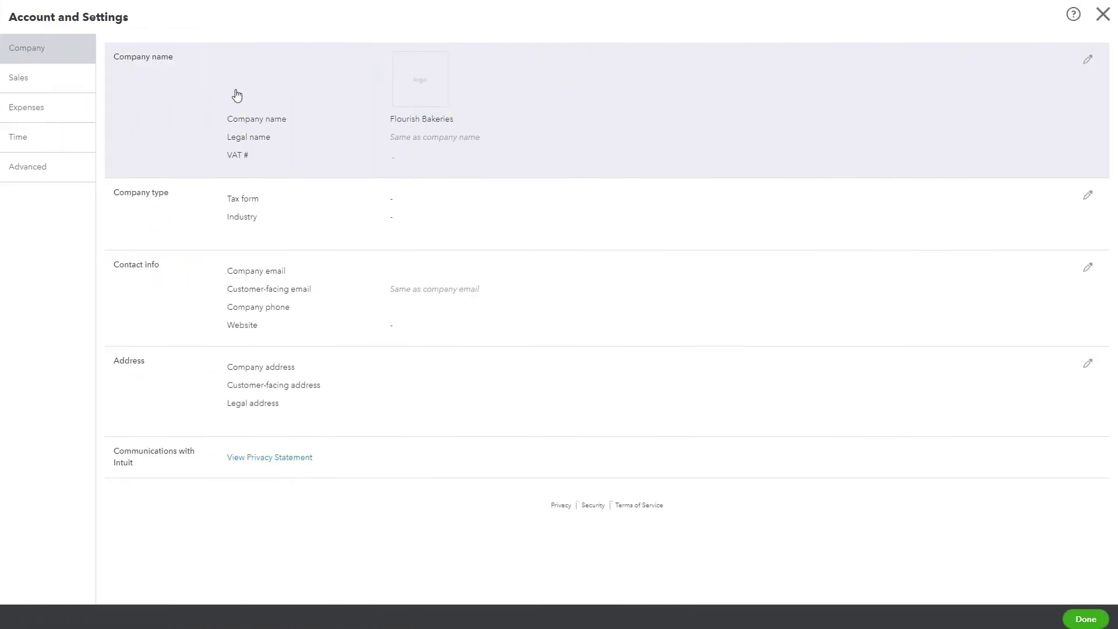
left_click(51, 86)
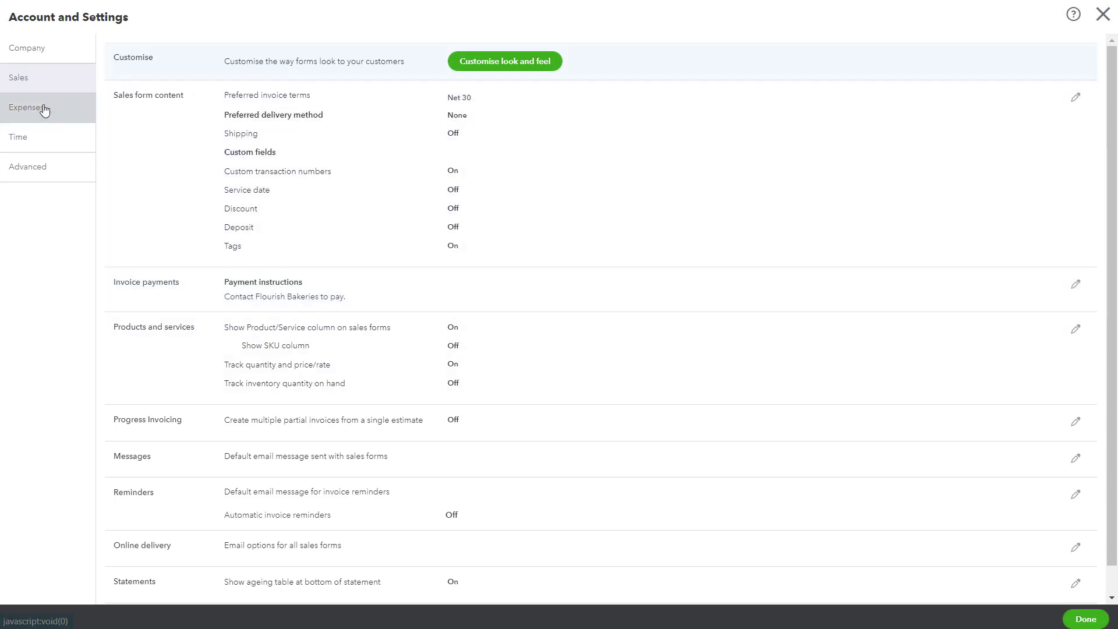
Review the Expenses tab and Purchase orders section, then show Advanced settings (January year, accrual, USD).
left_click(44, 110)
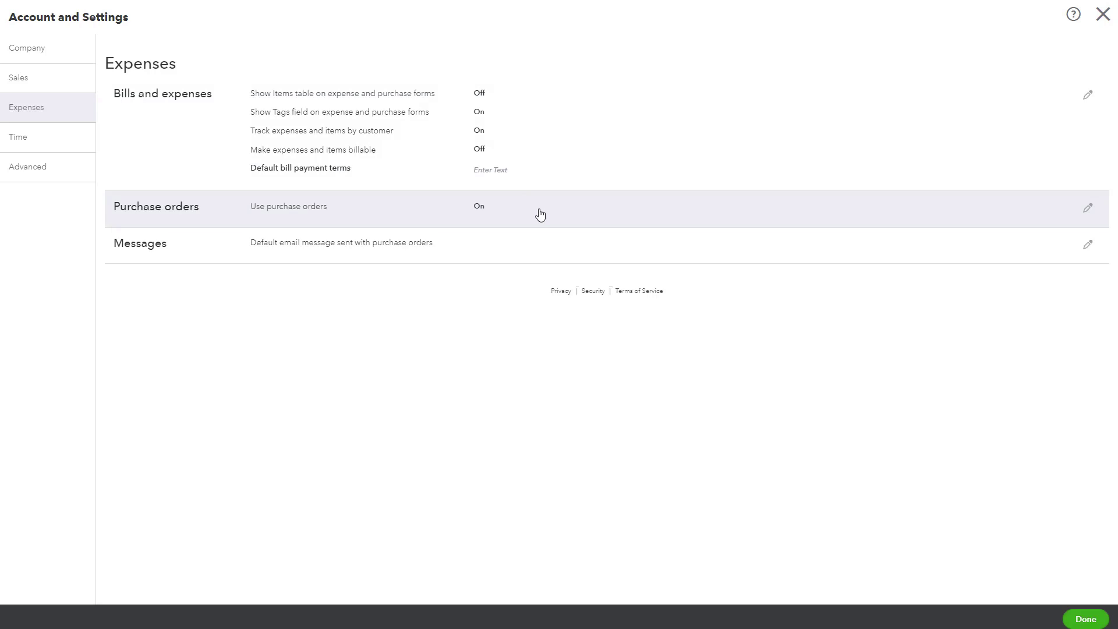
left_click(540, 216)
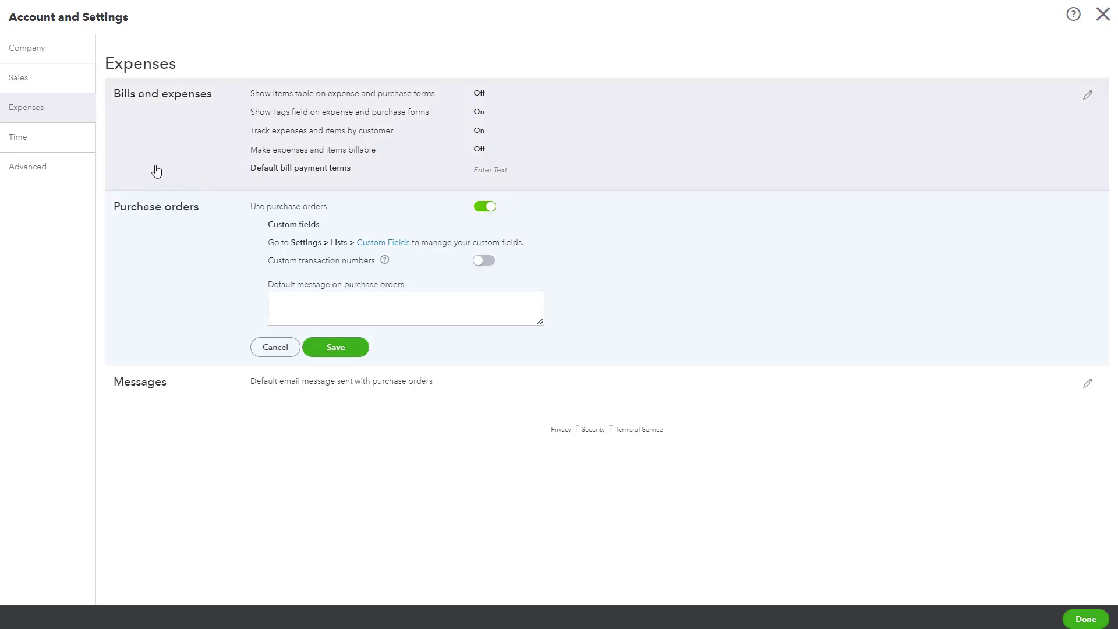
left_click(52, 169)
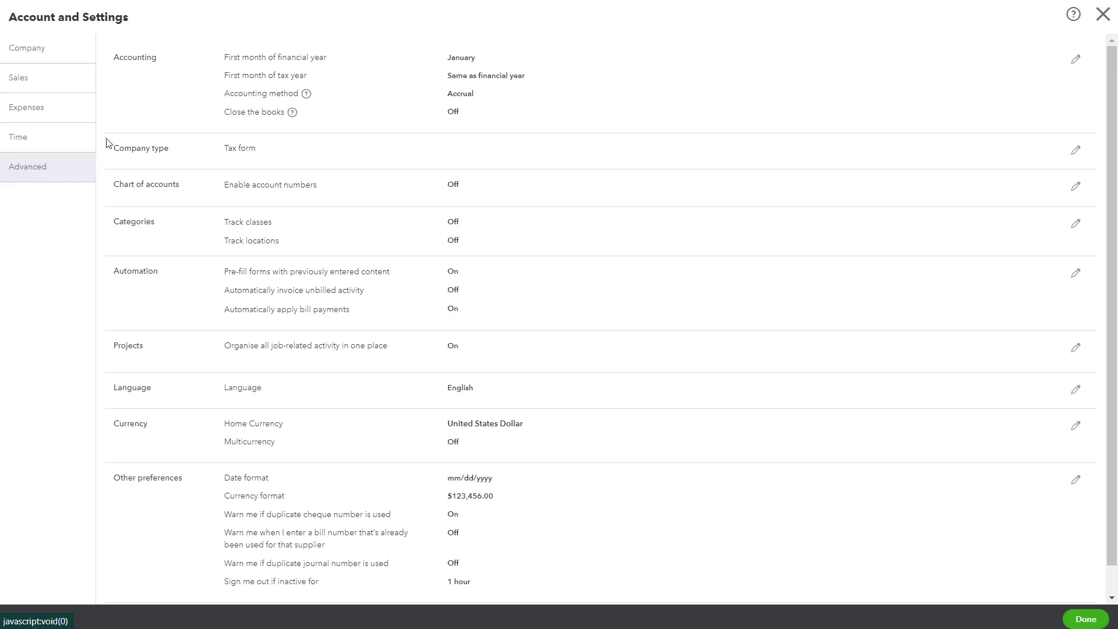
Open the Advanced Accounting section, check the accounting method options keeping Accrual, and scroll further.
left_click(153, 106)
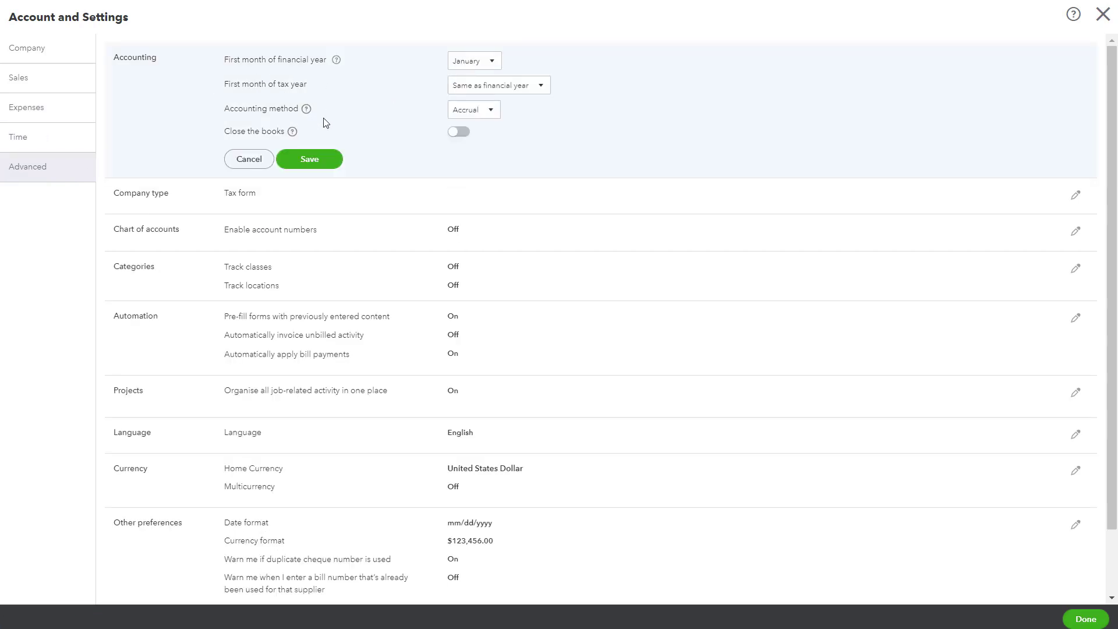
left_click(485, 115)
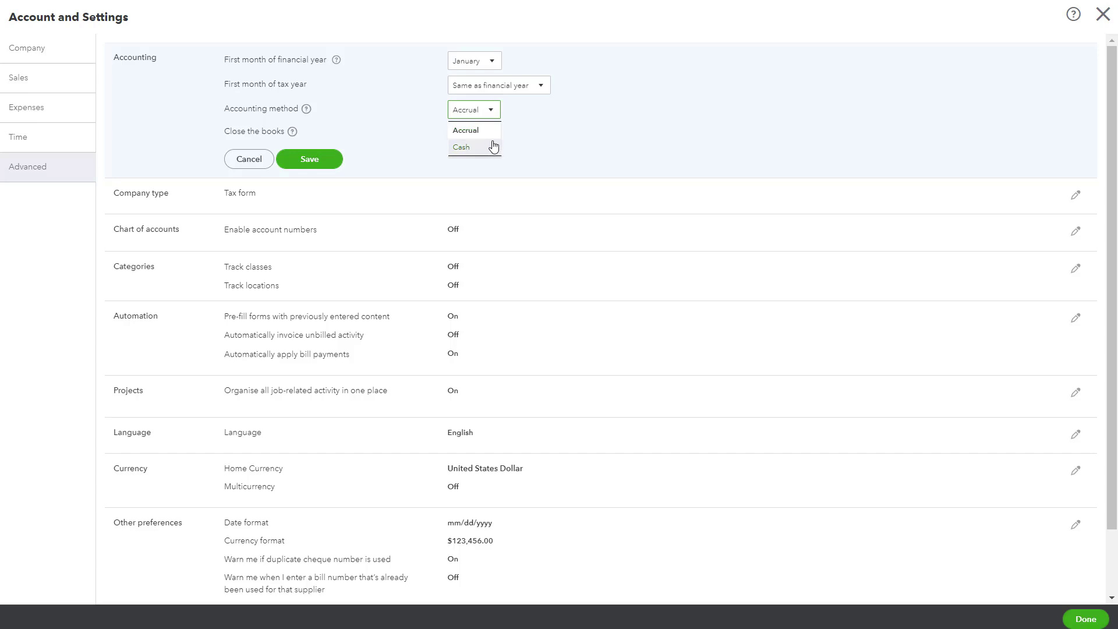
left_click(545, 134)
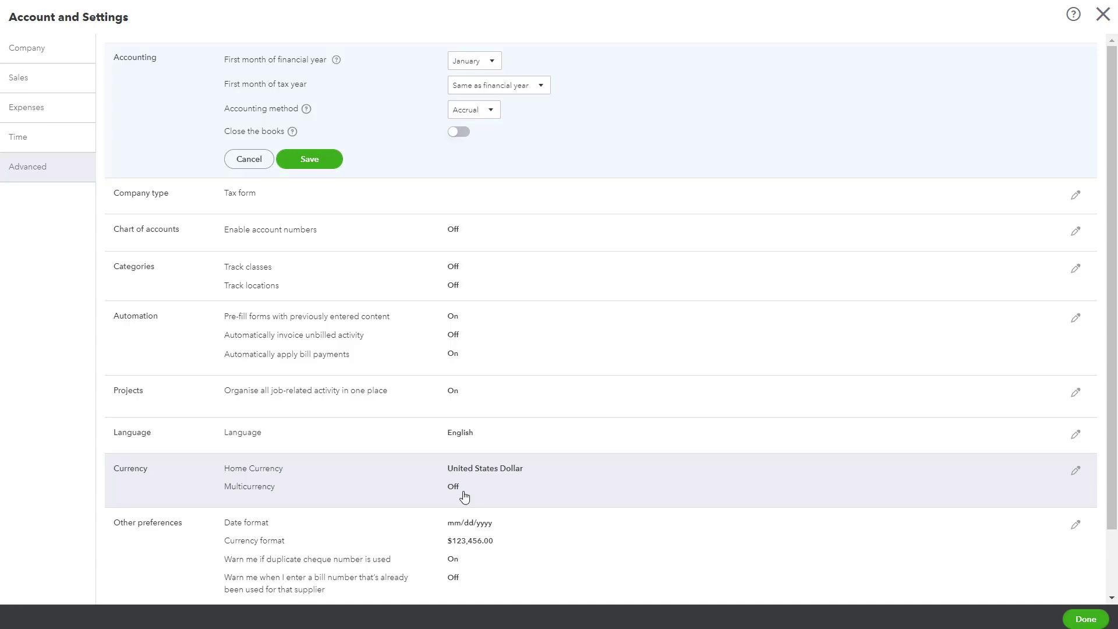
scroll(571, 462, "down", 2)
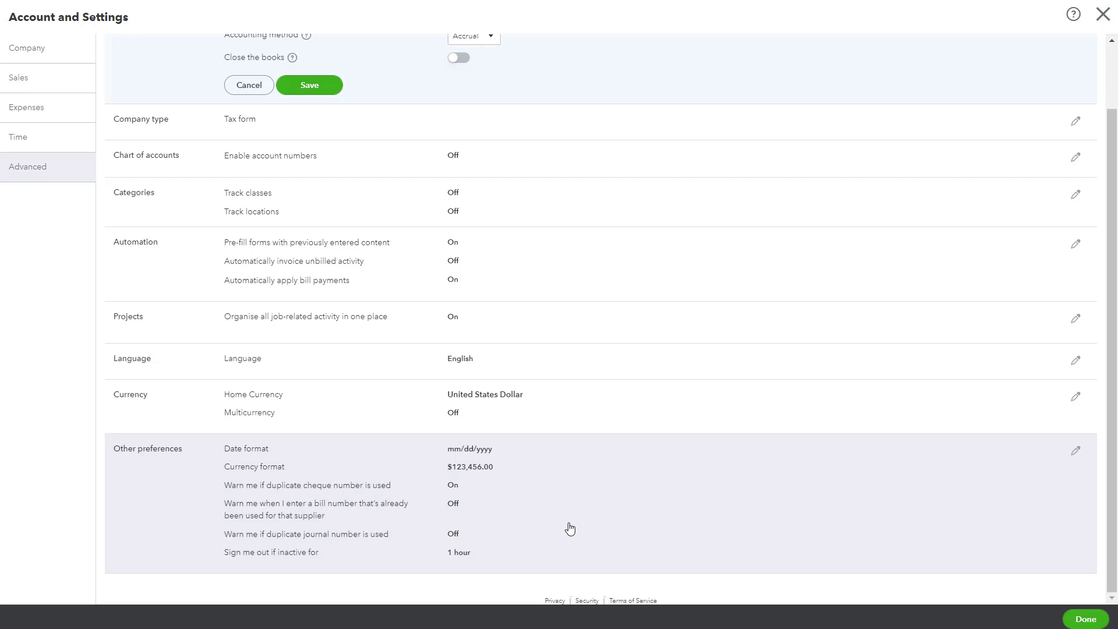
Close Account and Settings with Done and go back to the Home dashboard.
left_click(1075, 621)
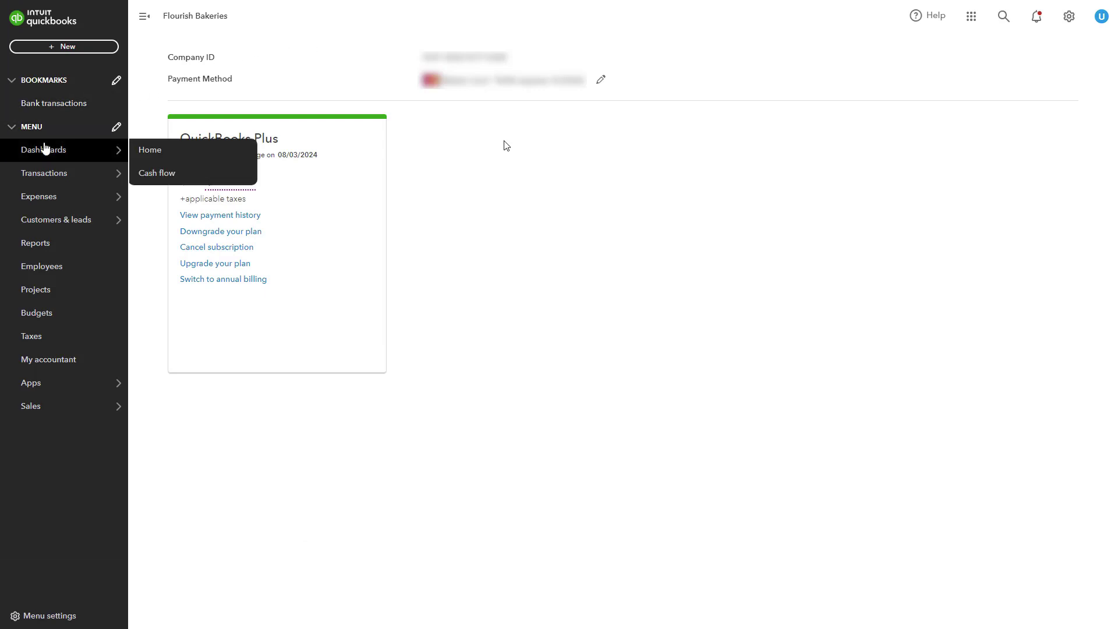
left_click(43, 150)
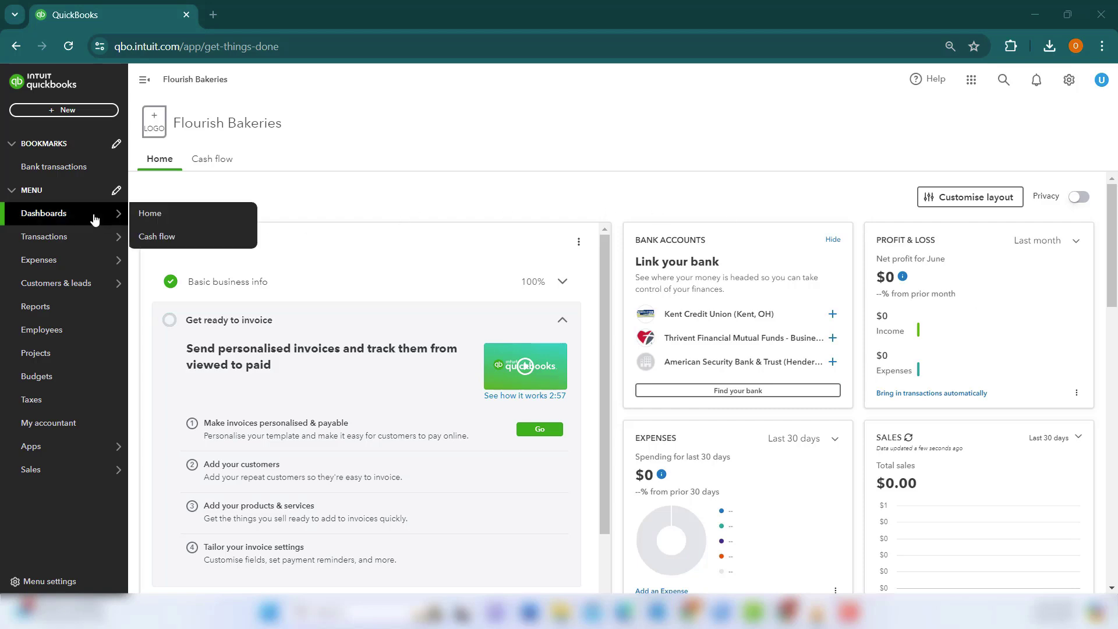
Start editing the dashboard and move the Profit & Loss card into the Bank Accounts spot.
left_click(955, 202)
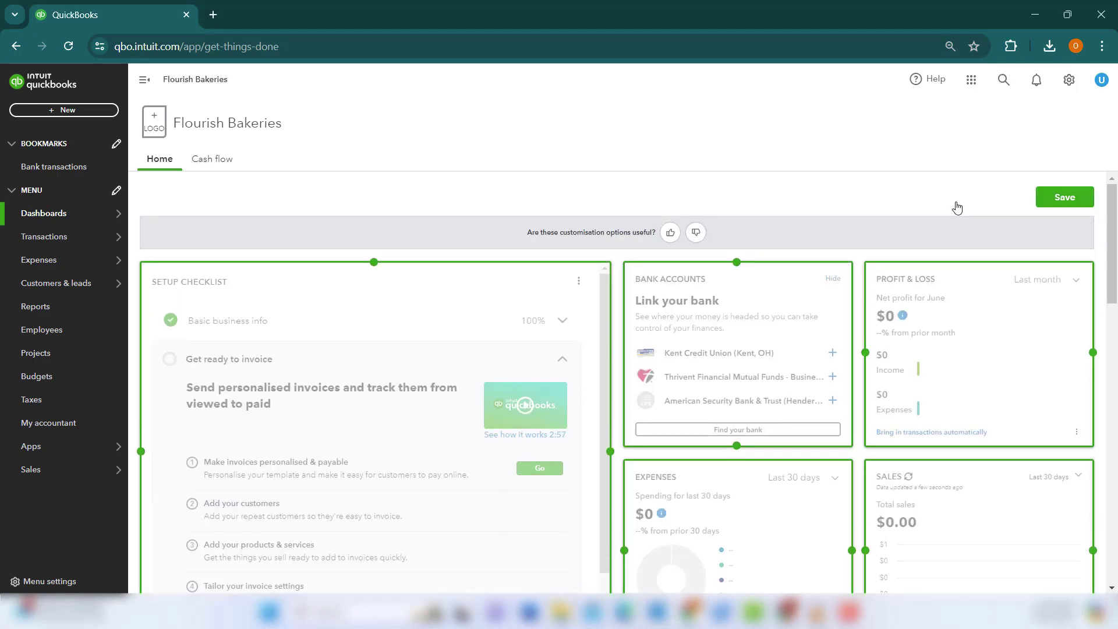
mouse_move(985, 320)
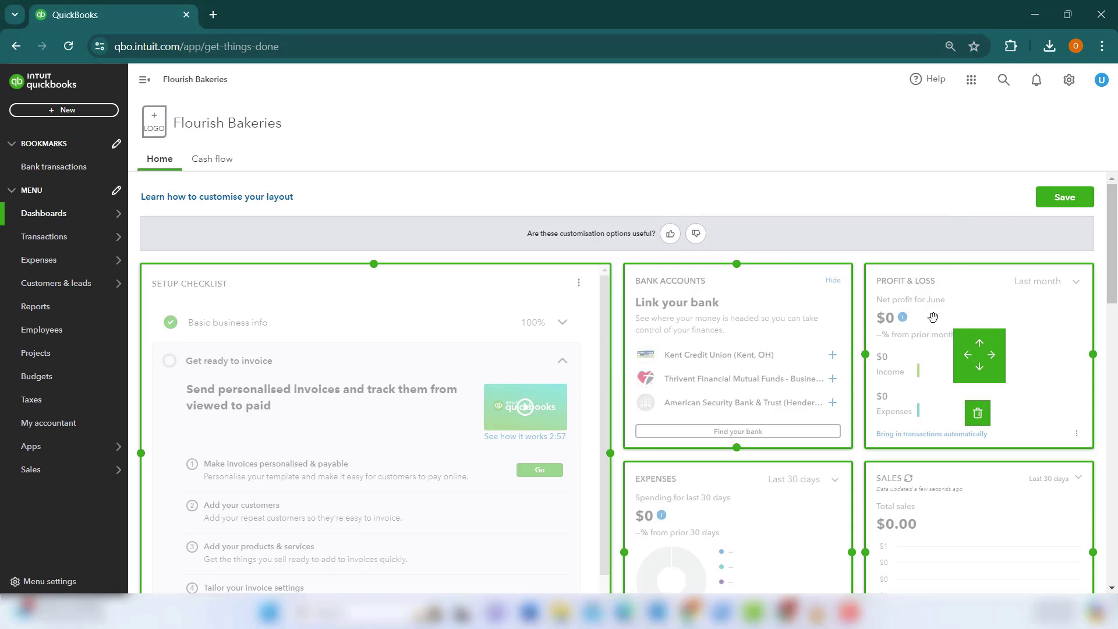
mouse_move(932, 318)
left_mouse_down()
mouse_move(809, 320)
mouse_move(934, 320)
mouse_move(918, 317)
left_mouse_up()
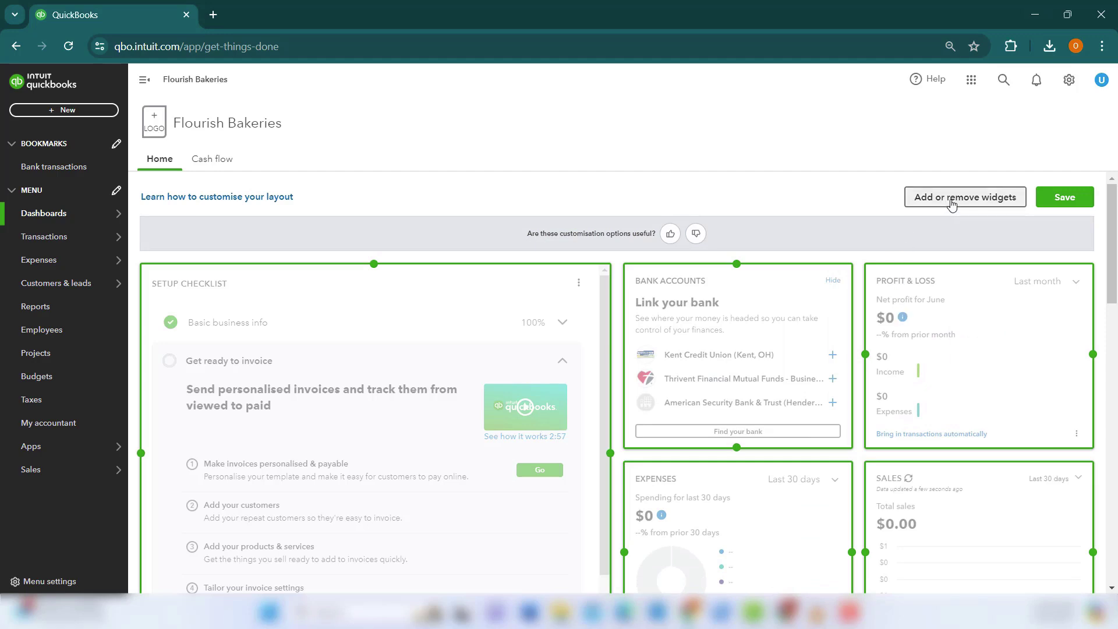
Browse the available widgets without changes, adjust Profit & Loss again, and save the layout.
left_click(951, 200)
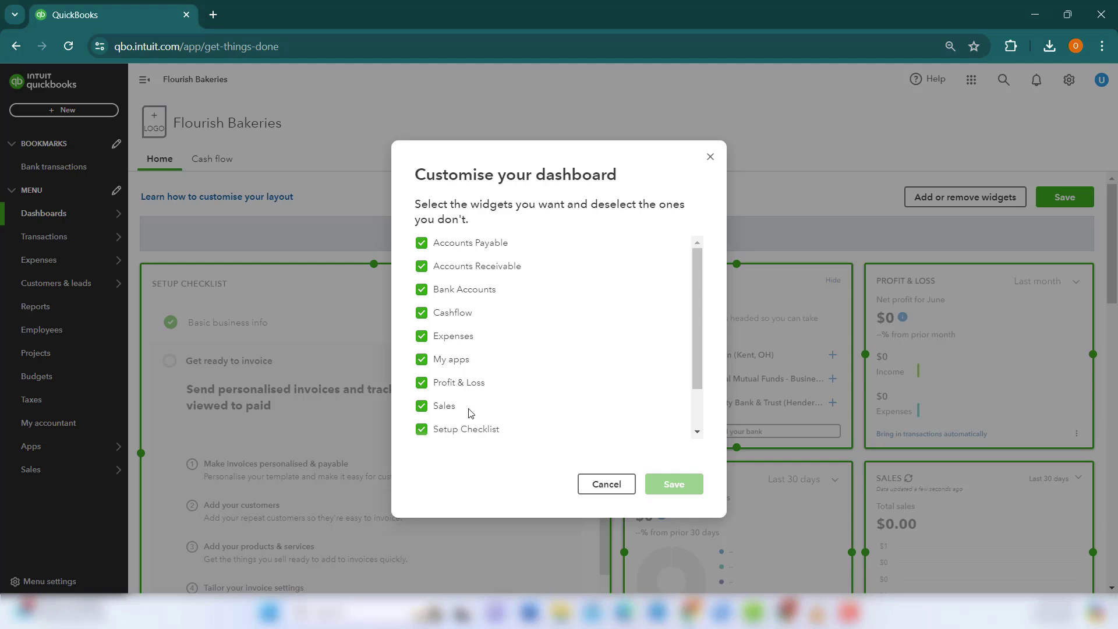
scroll(470, 413, "down", 1)
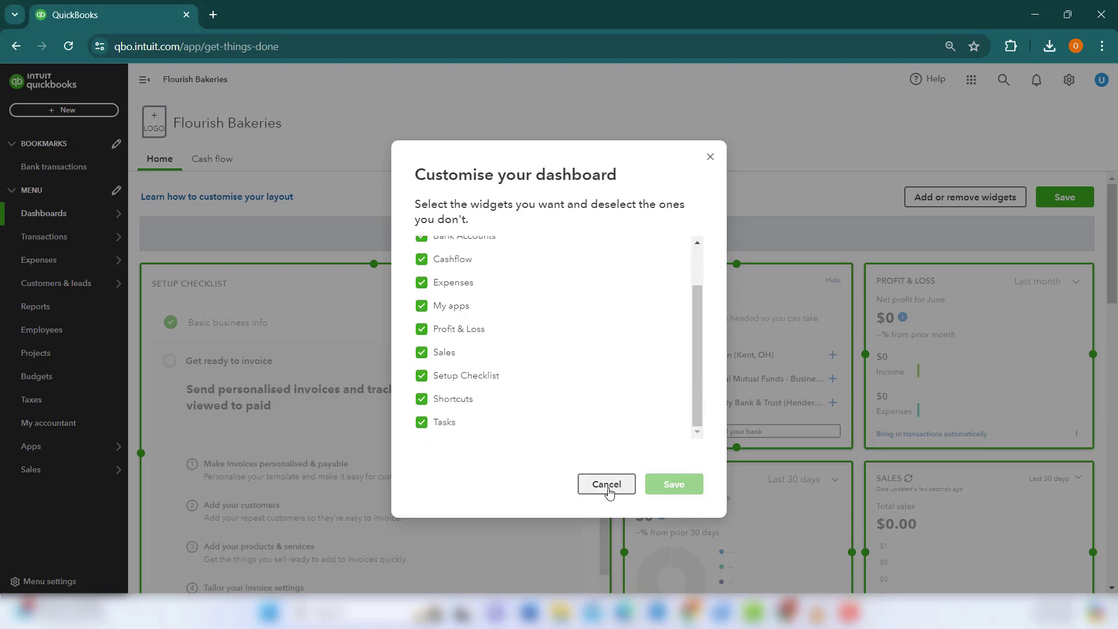
left_click(711, 157)
mouse_move(930, 329)
left_mouse_down()
mouse_move(764, 328)
mouse_move(929, 331)
left_mouse_up()
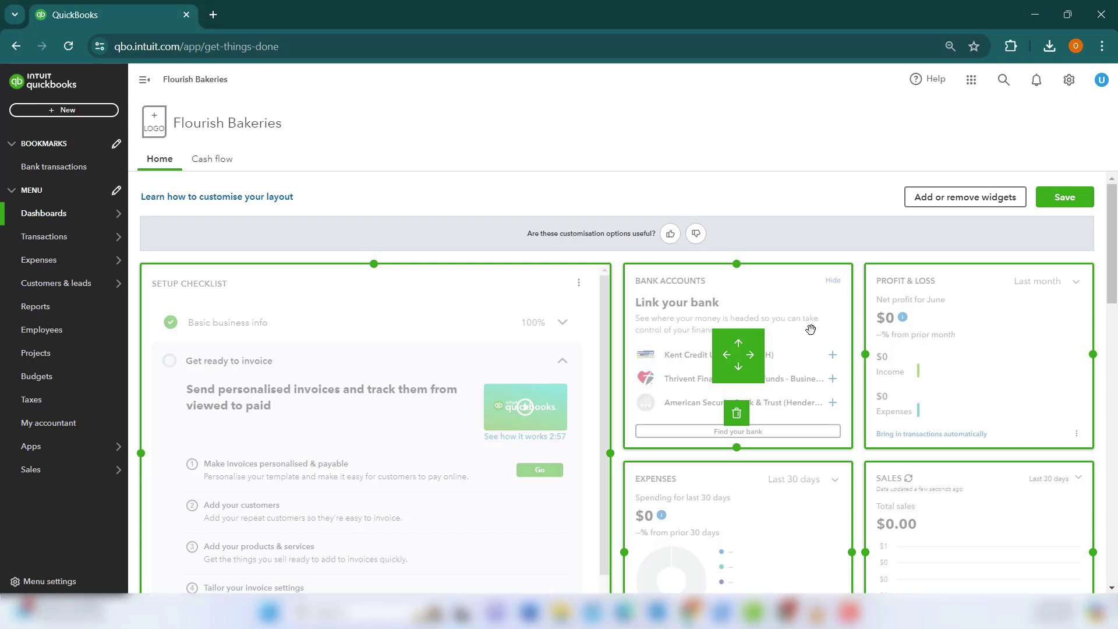
left_click(1063, 198)
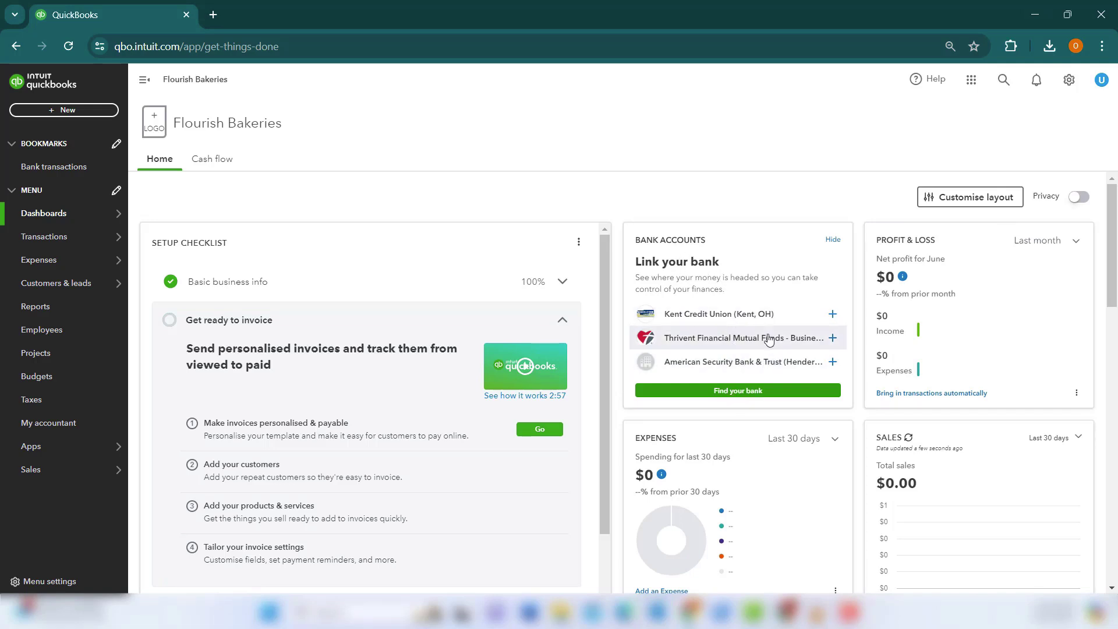
scroll(735, 349, "down", 1)
scroll(759, 332, "up", 1)
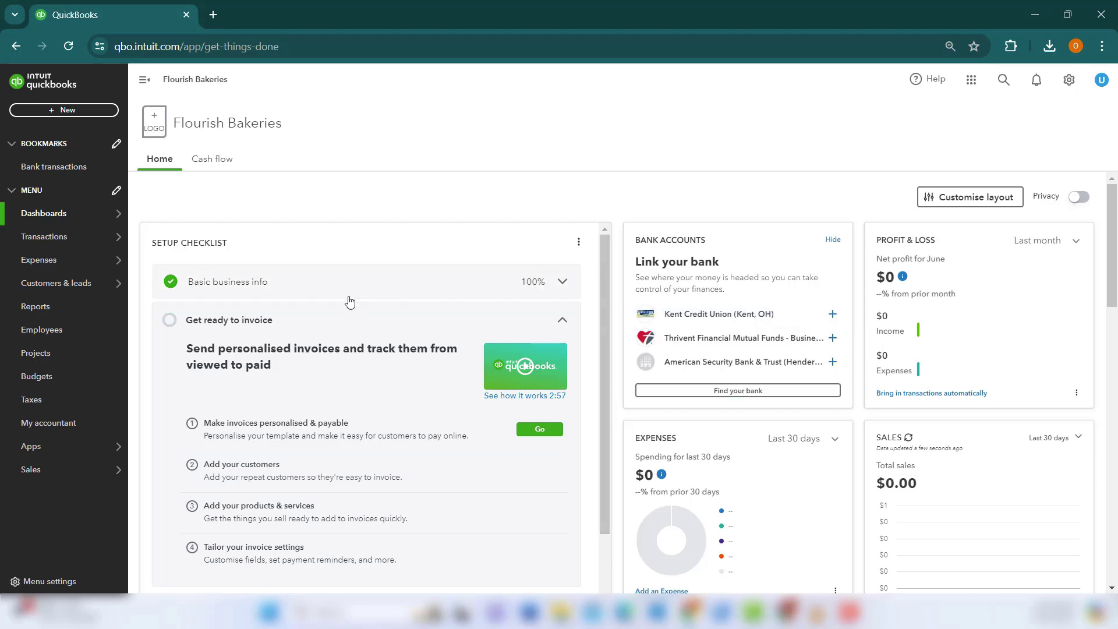
mouse_move(81, 244)
left_click(178, 329)
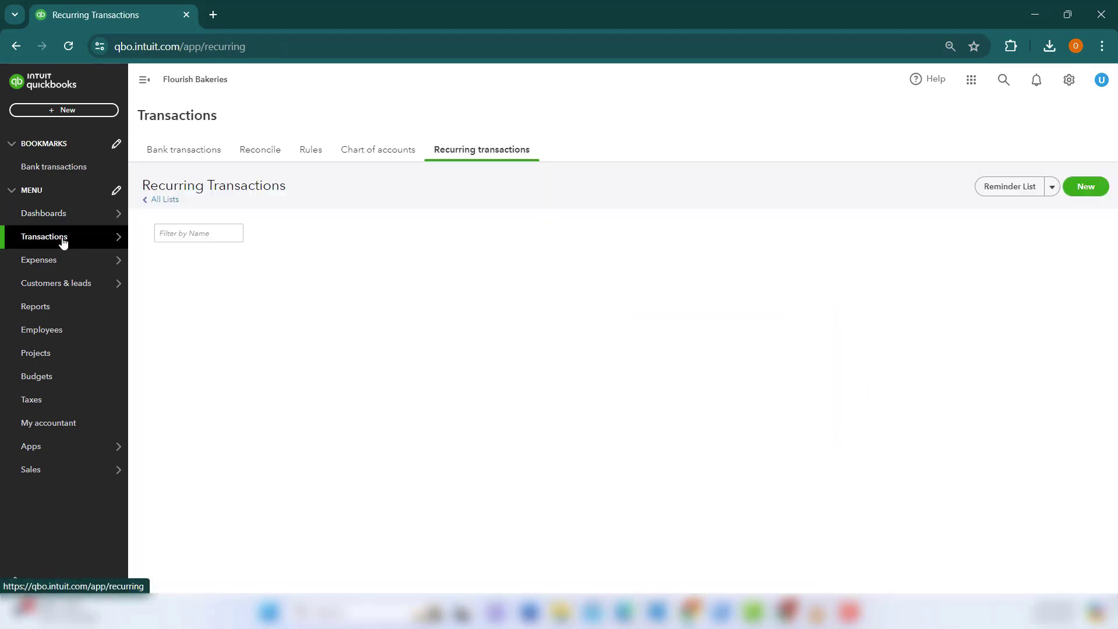
left_click(191, 158)
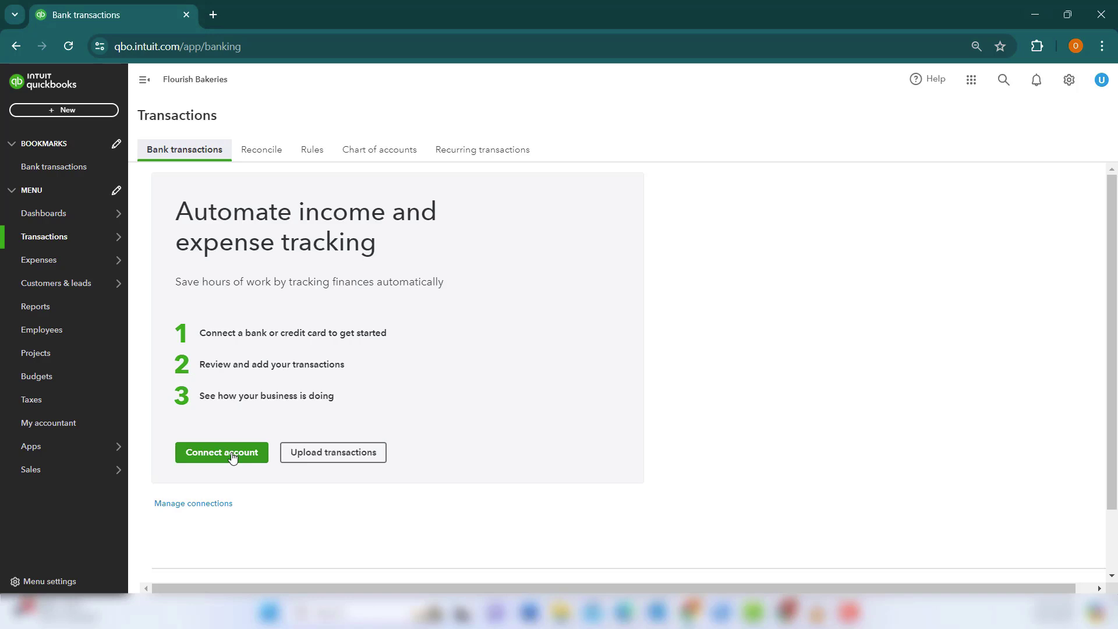
left_click(47, 214)
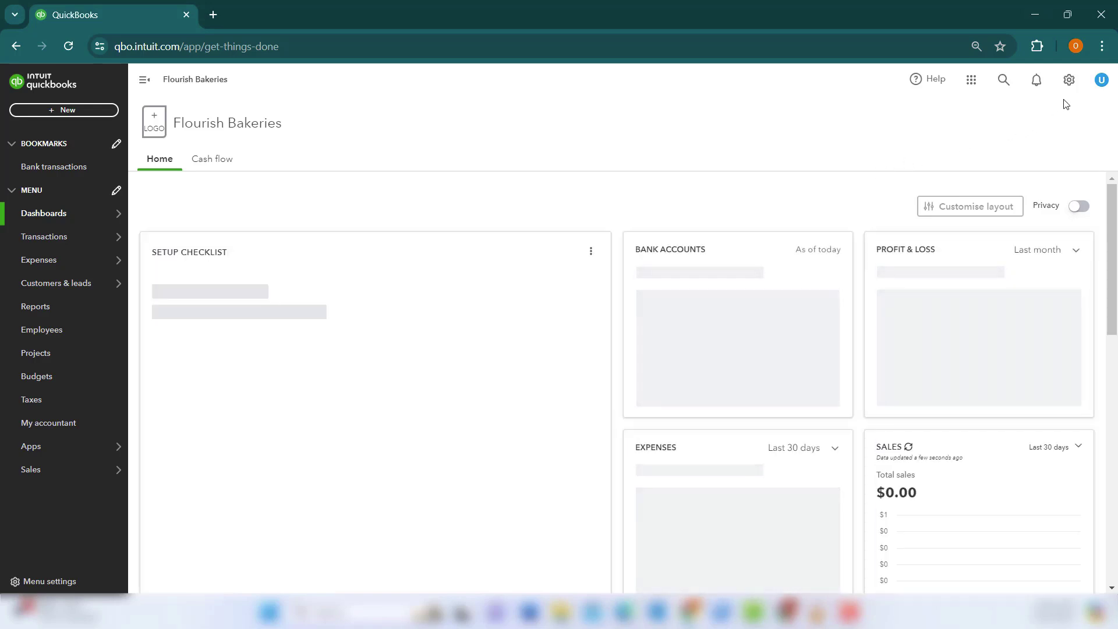
Go to Manage users, start a new user, and browse the role list without choosing one.
left_click(1068, 79)
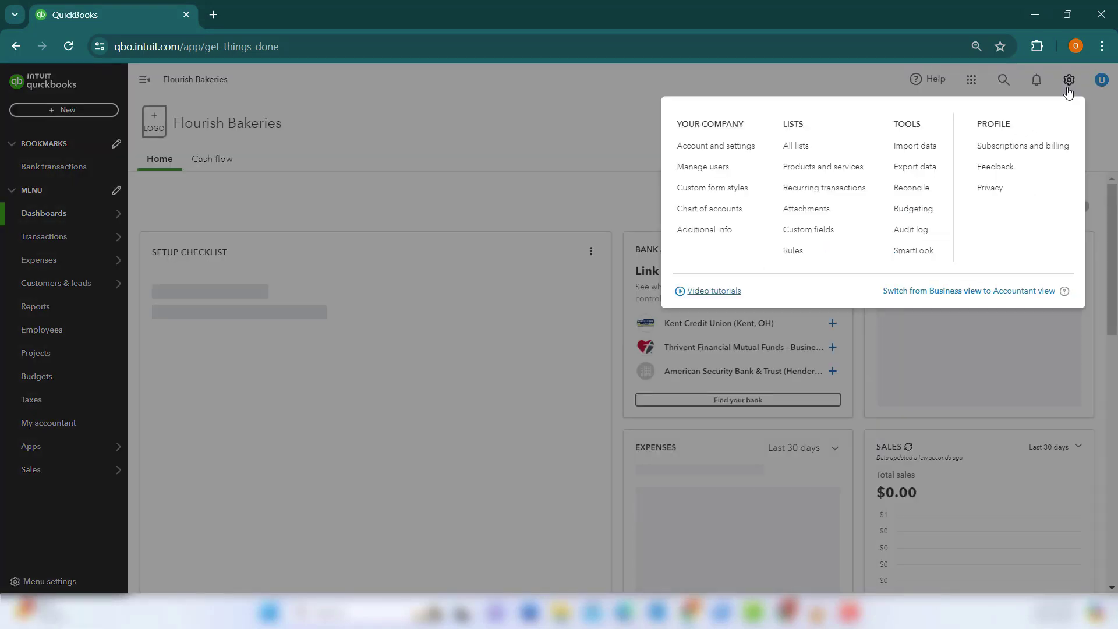
left_click(703, 168)
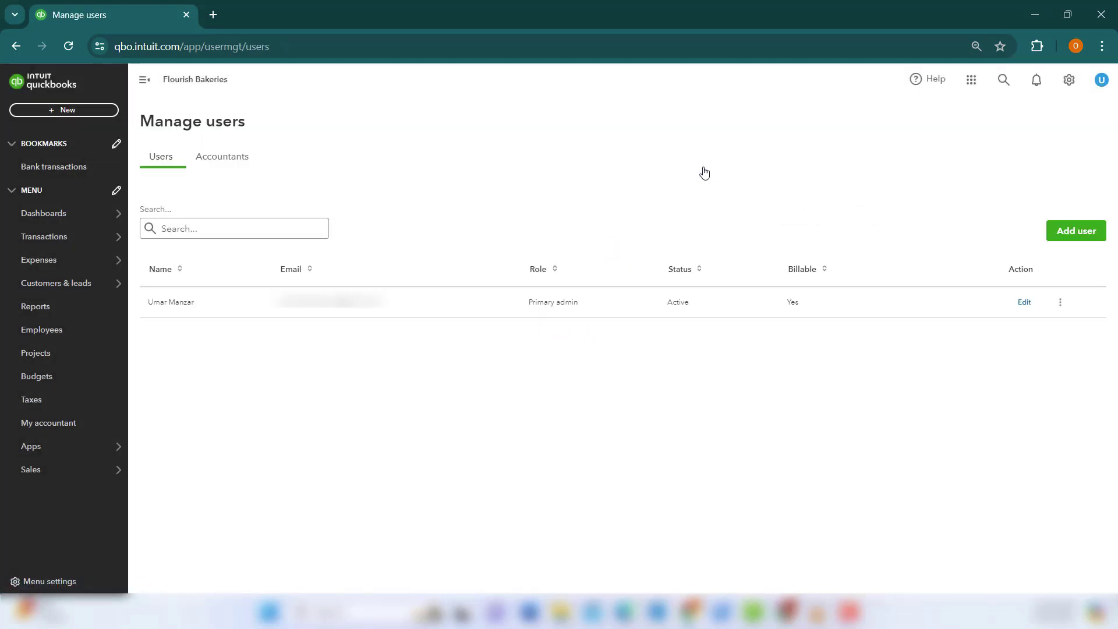
left_click(1074, 233)
left_click(308, 373)
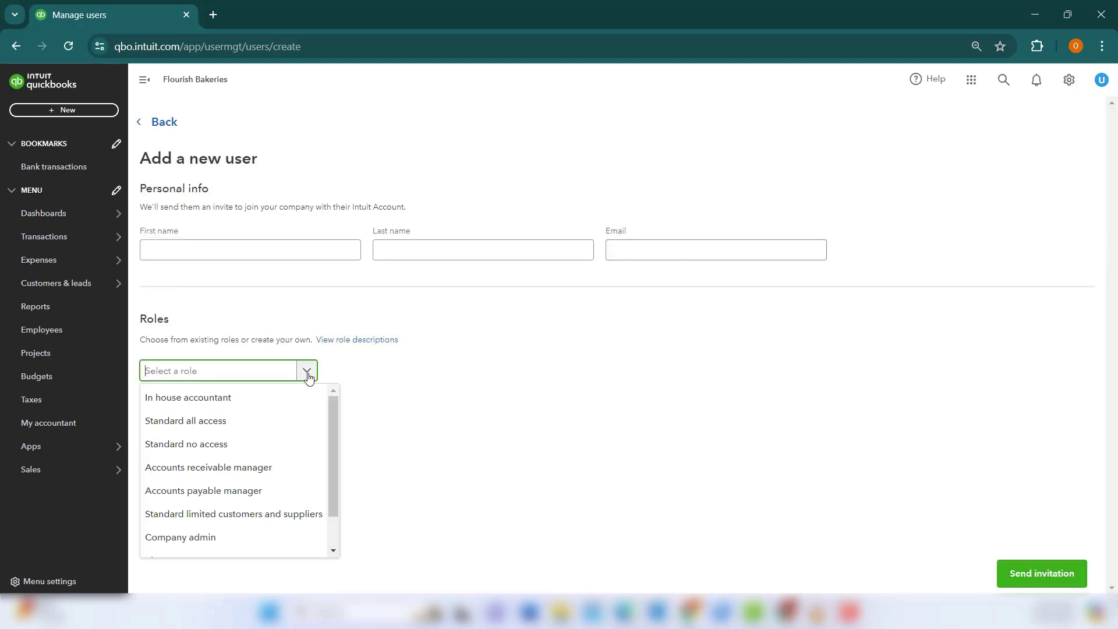
scroll(247, 440, "down", 1)
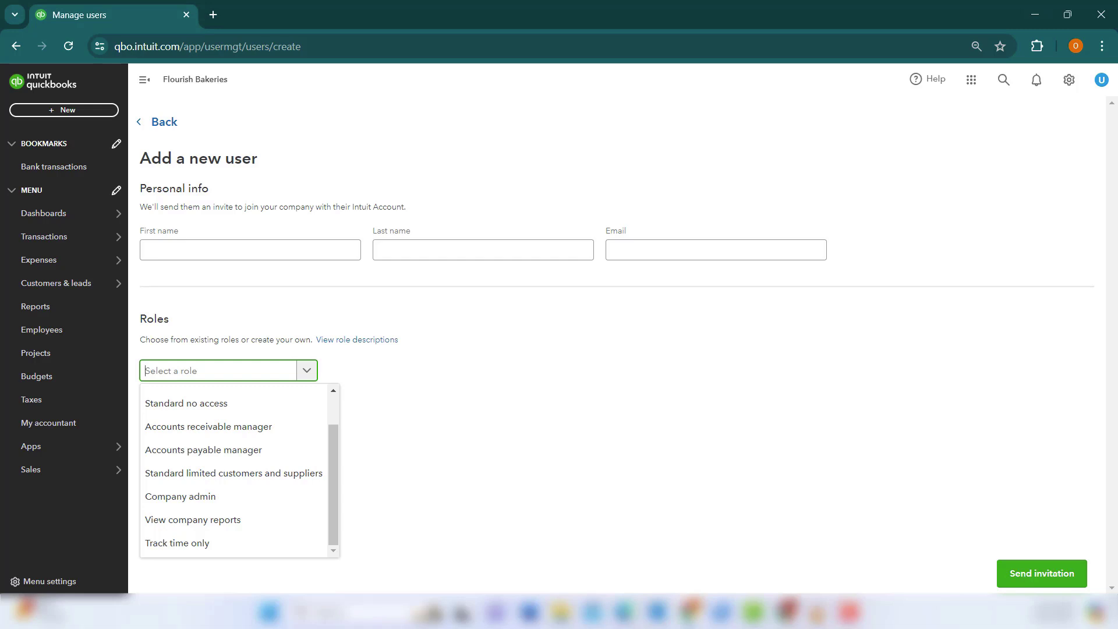
left_click(998, 443)
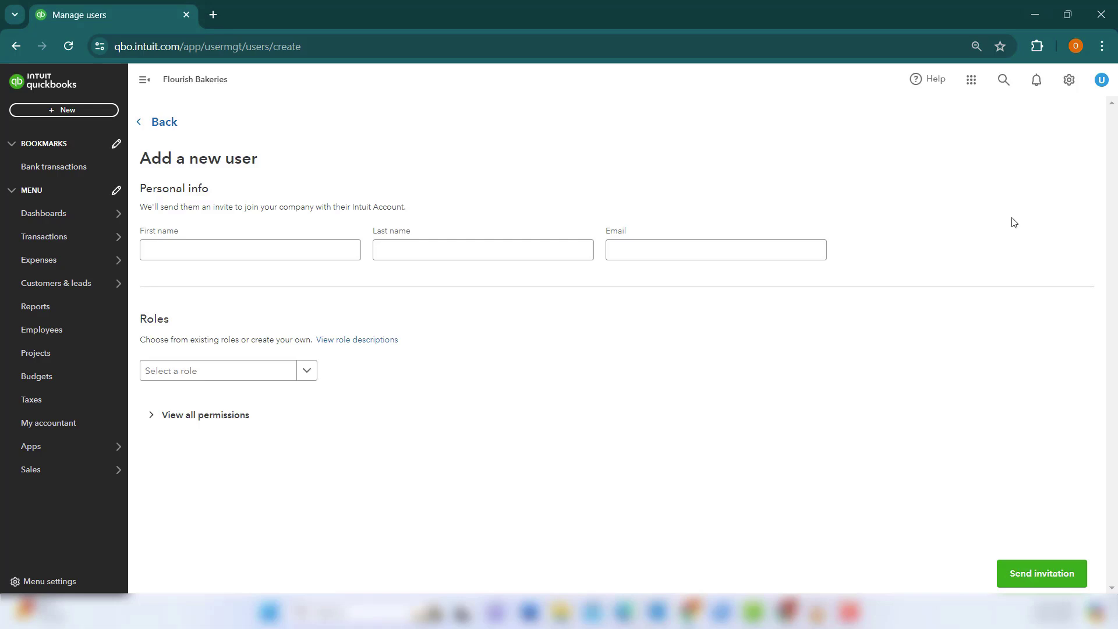
From Recurring transactions, start a new template, view transaction types keeping Bill, then cancel it.
left_click(1069, 80)
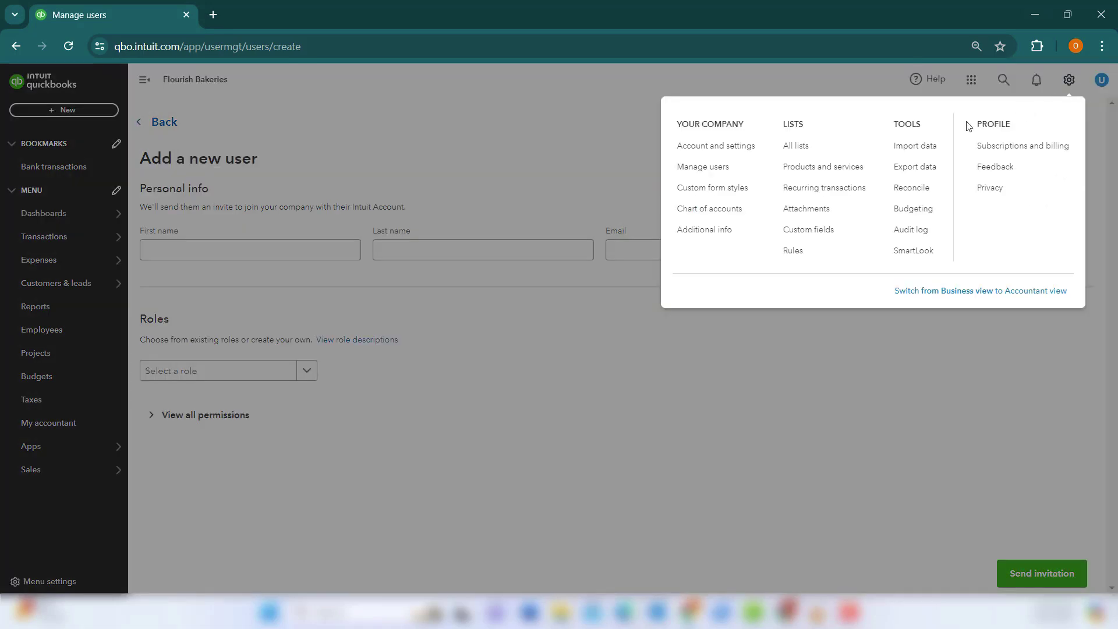
left_click(841, 189)
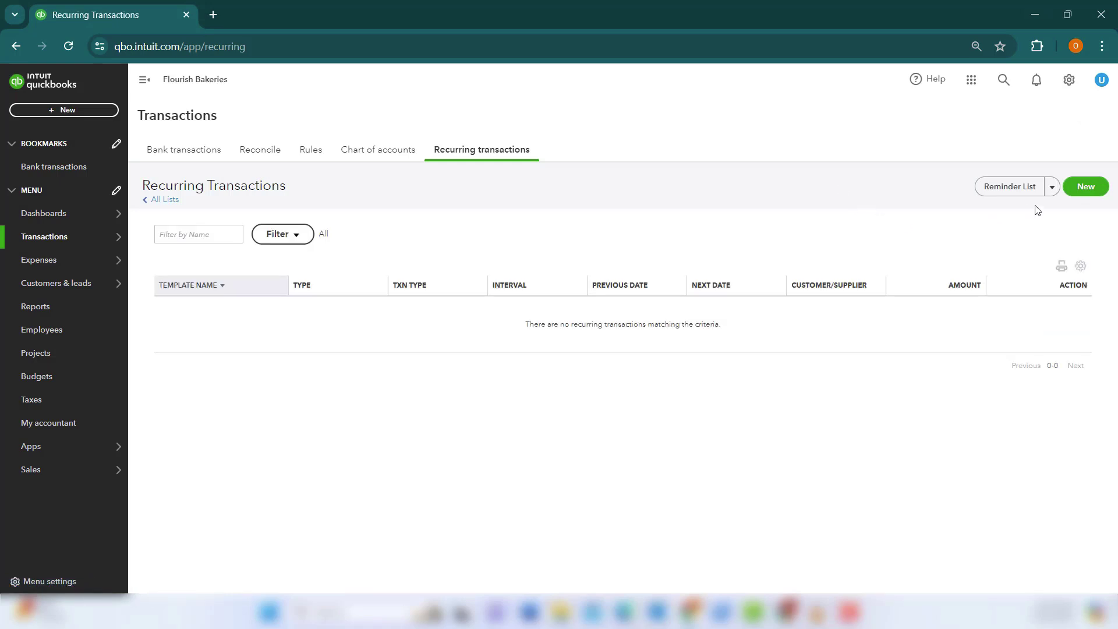
left_click(1084, 187)
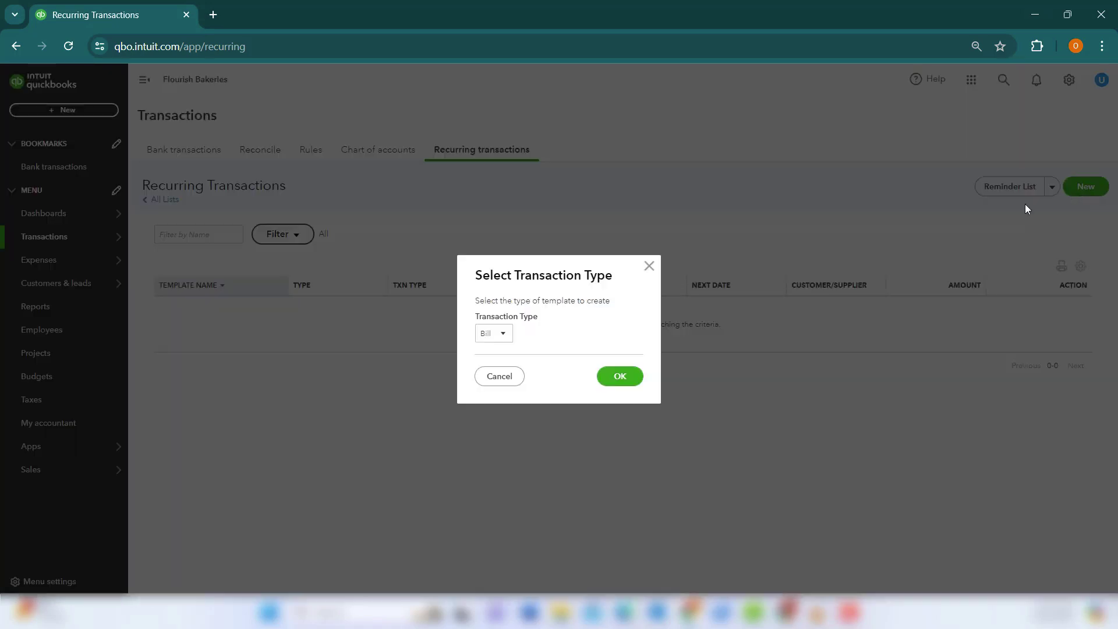
left_click(502, 335)
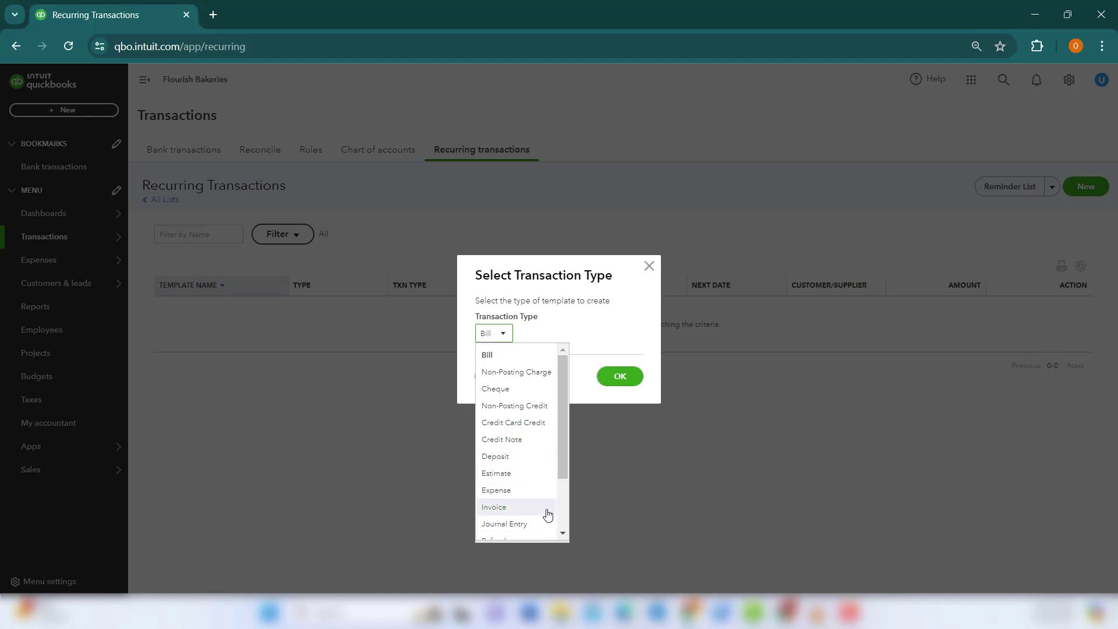
left_click(698, 457)
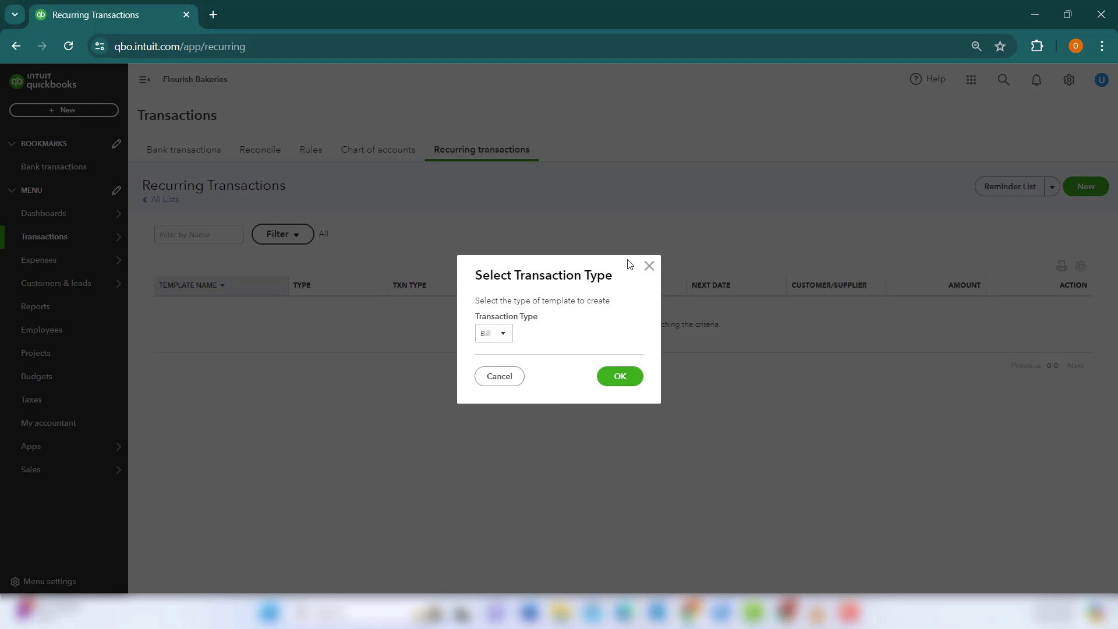
left_click(648, 267)
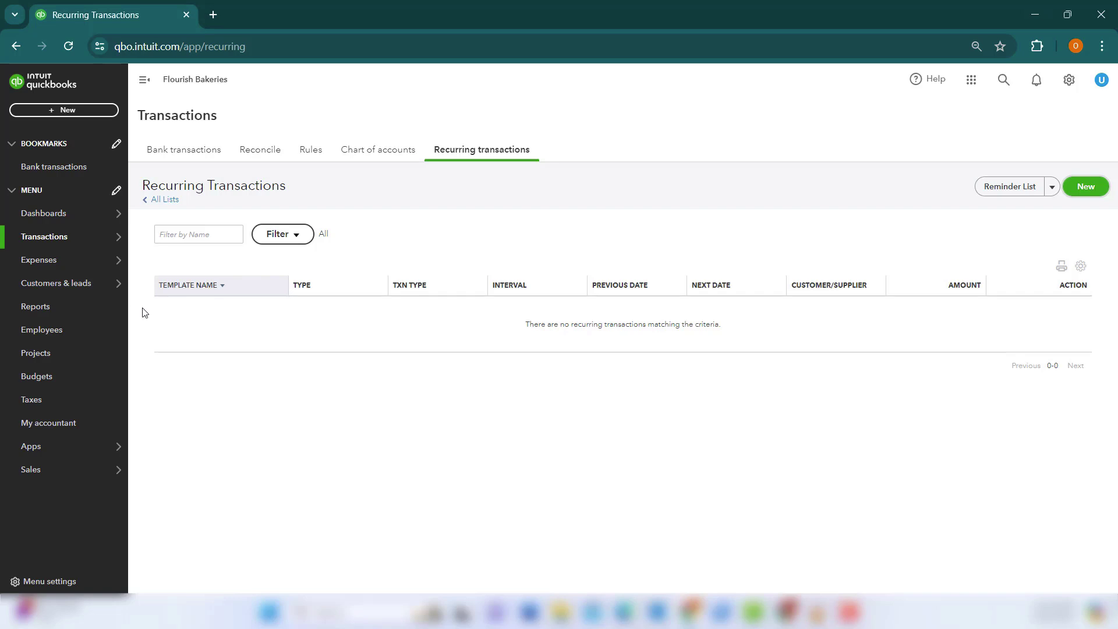
Open the Profit and Loss report from the Reports list.
mouse_move(86, 283)
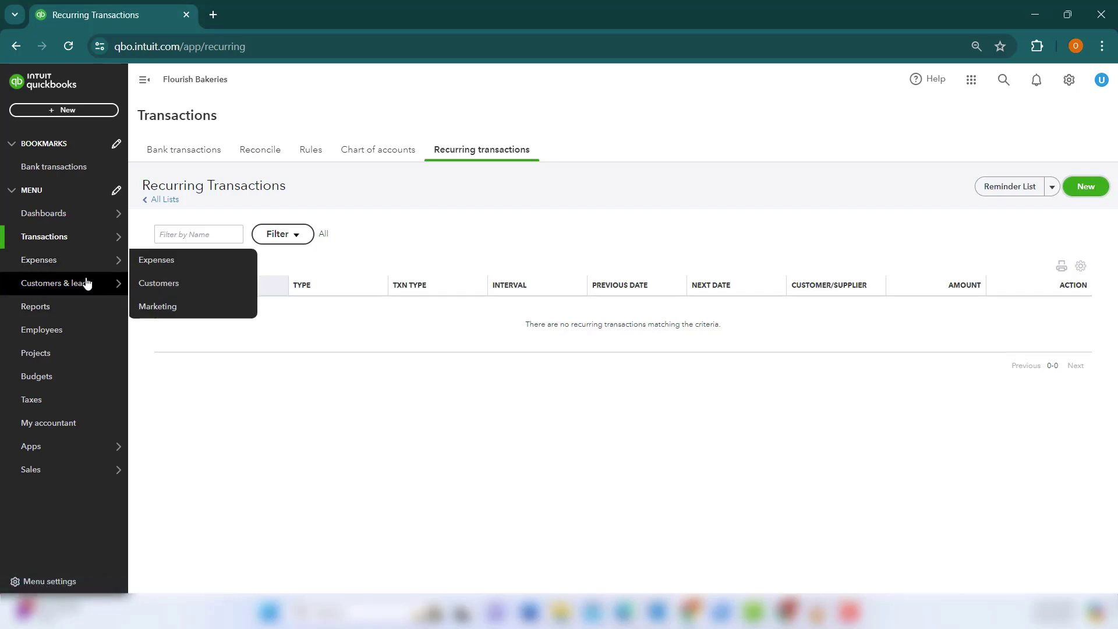
left_click(59, 309)
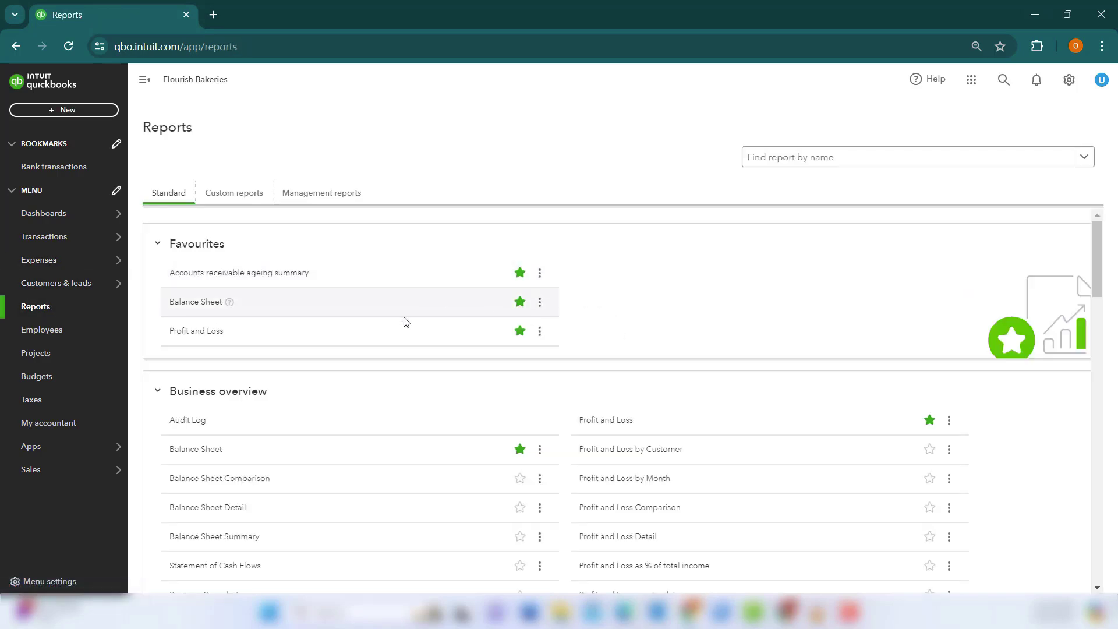
left_click(193, 331)
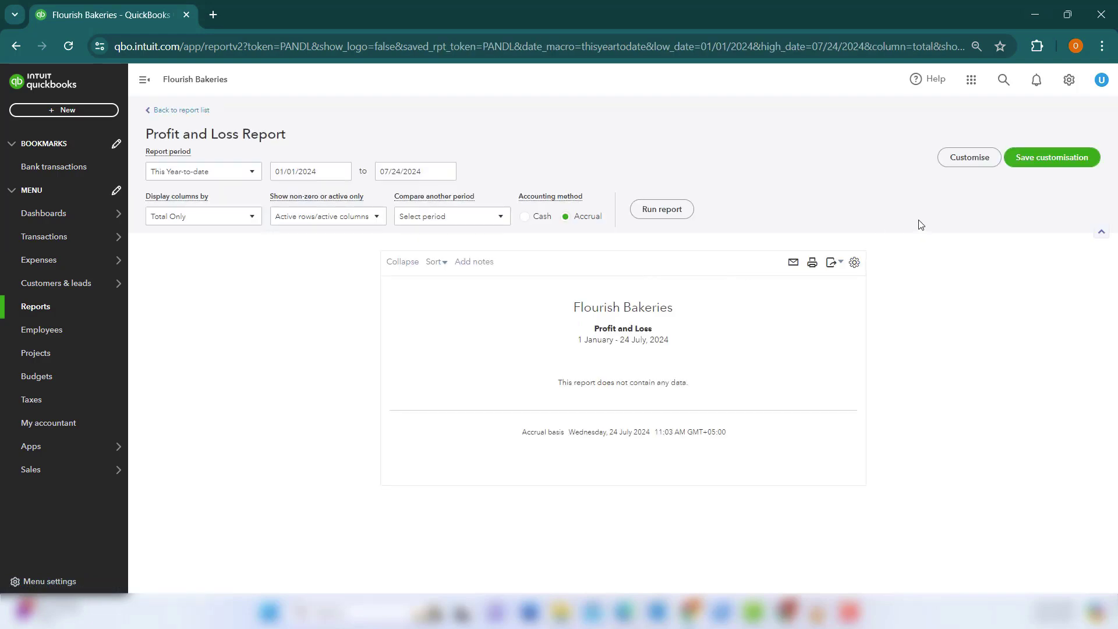
Look through the report's Customise filter options and close the panel unchanged.
left_click(969, 158)
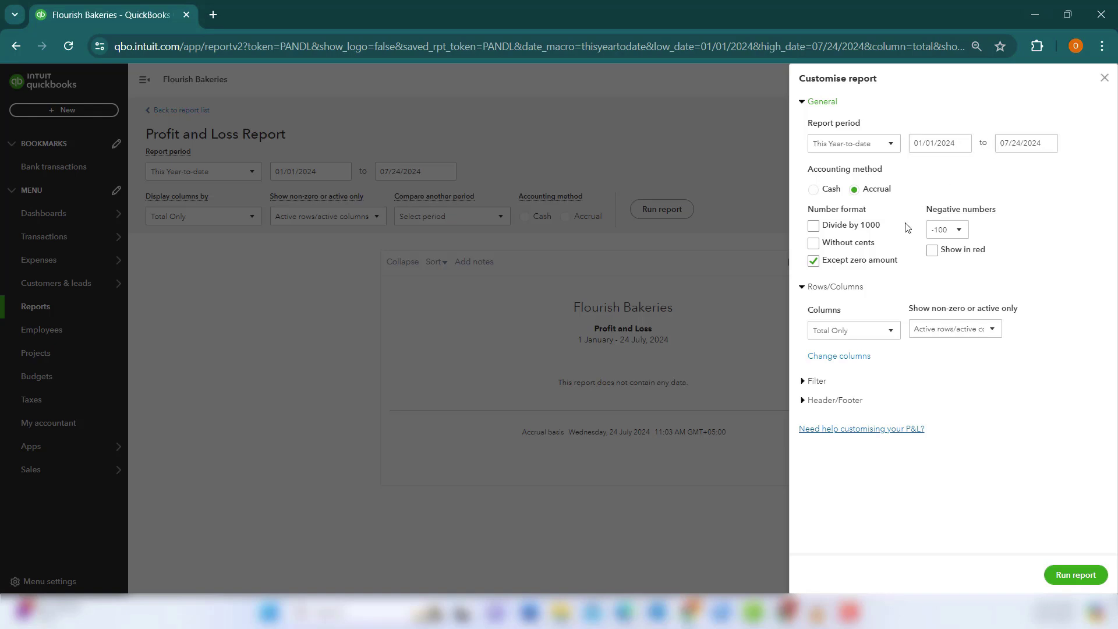
left_click(814, 381)
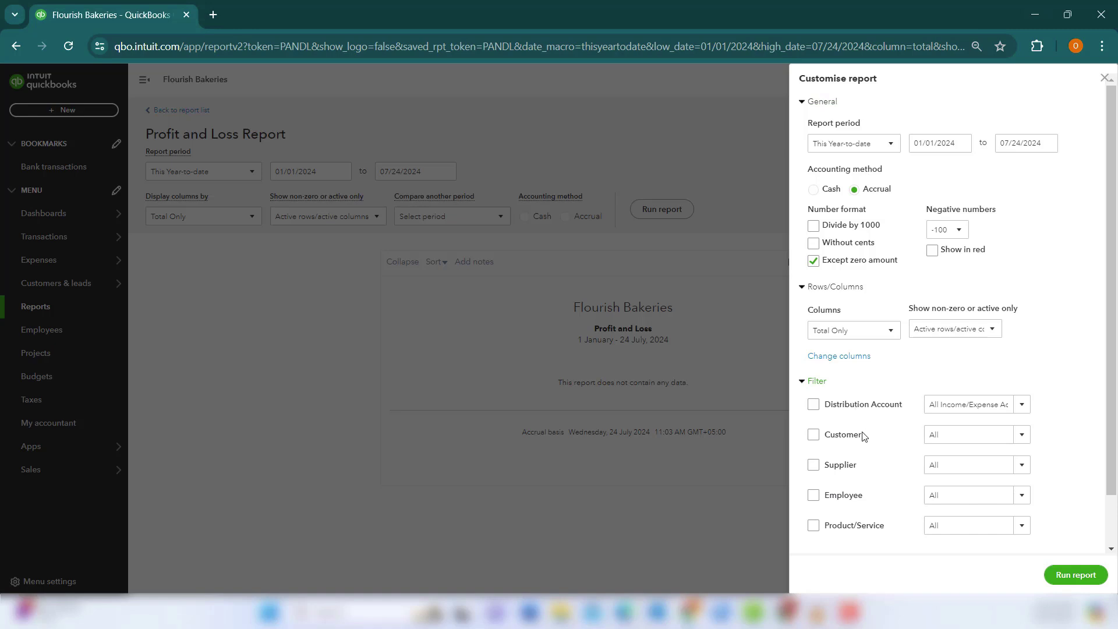
scroll(861, 483, "down", 1)
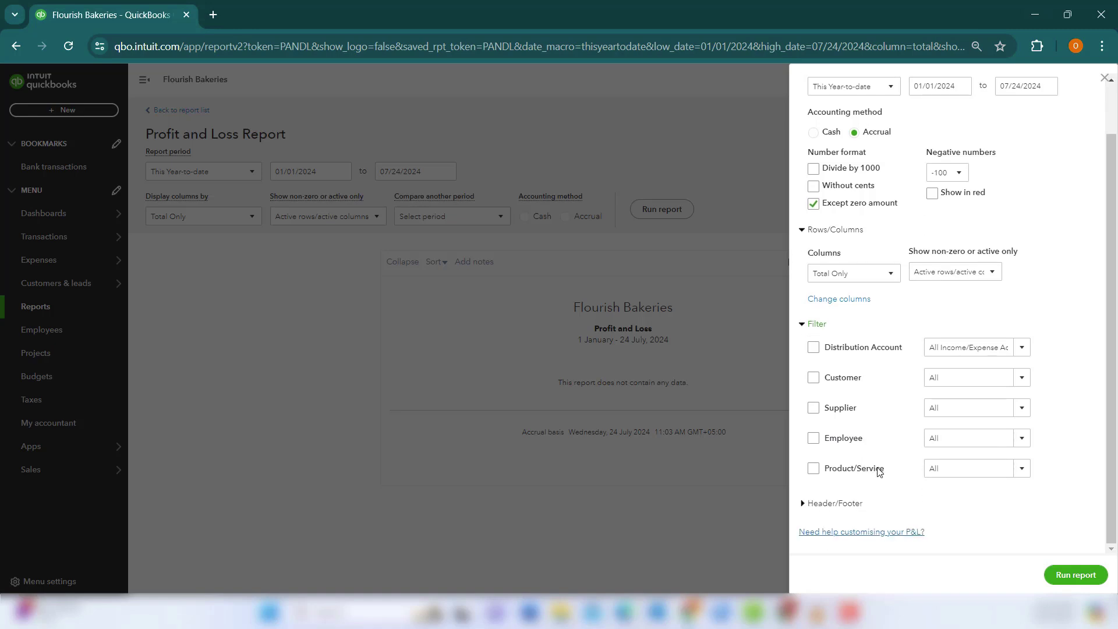
left_click(1100, 78)
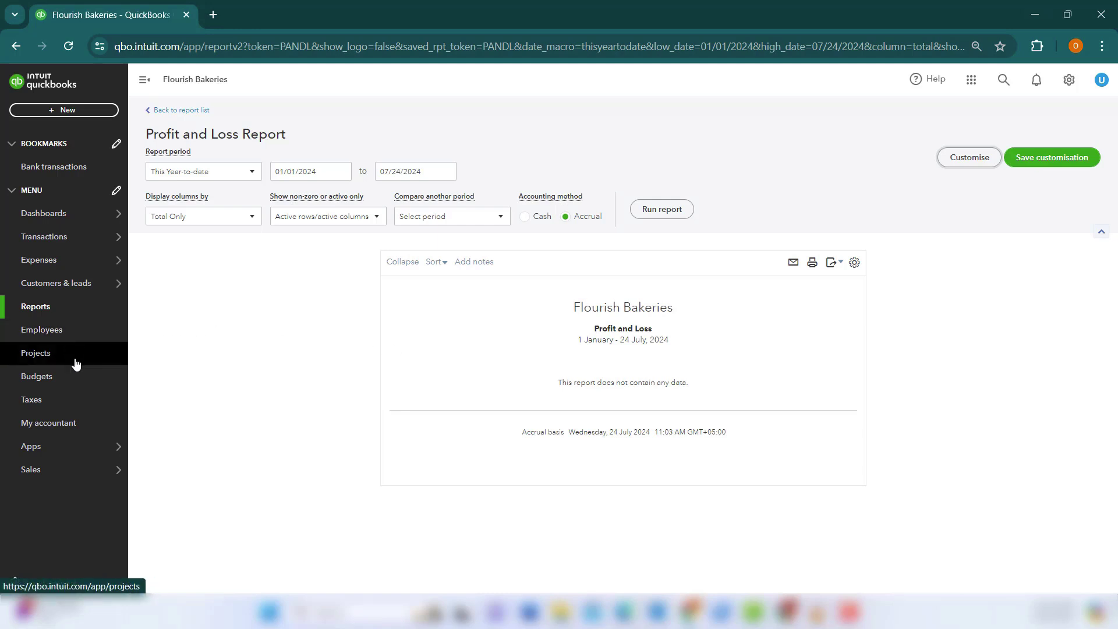
Go to Projects and start a new project to get the blank project form.
left_click(58, 361)
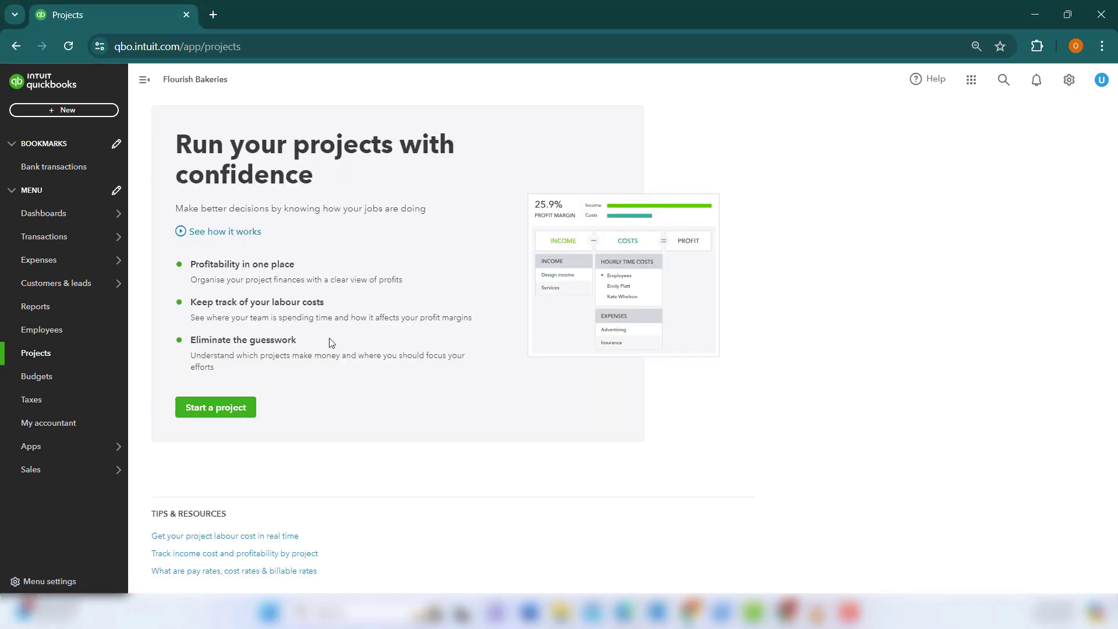
left_click(238, 421)
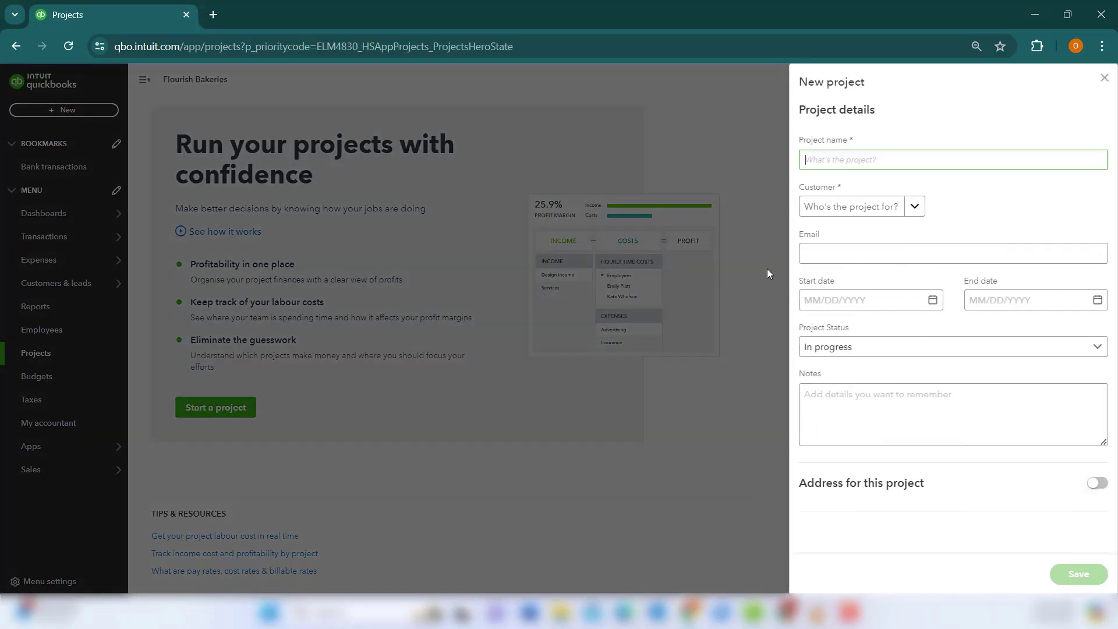
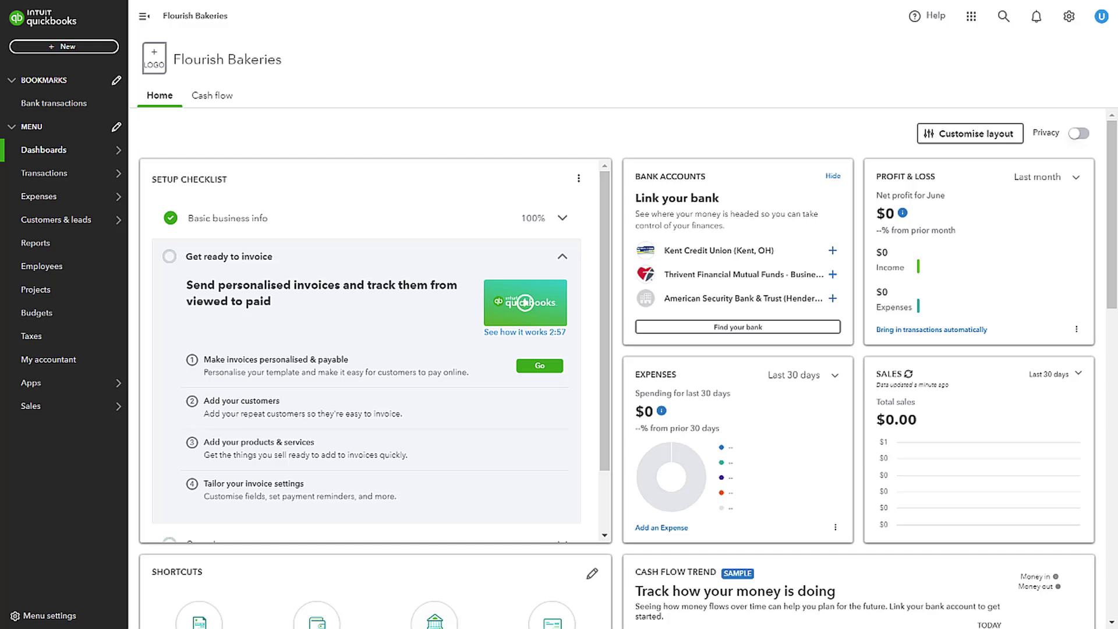
Open Find apps under Apps to browse Project management apps like Katana, Quotient and Workflow.
mouse_move(64, 382)
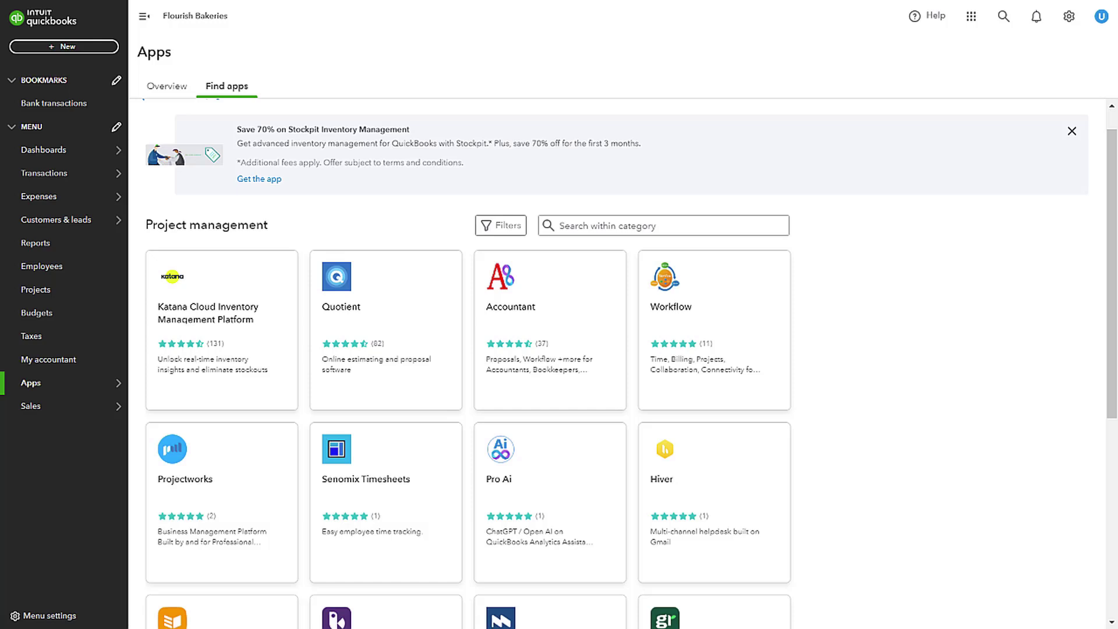
Scroll the Find apps grid down to LivePlan, Cash Flow Frog, Genius Sheets and Envoice.
scroll(465, 350, "down", 5)
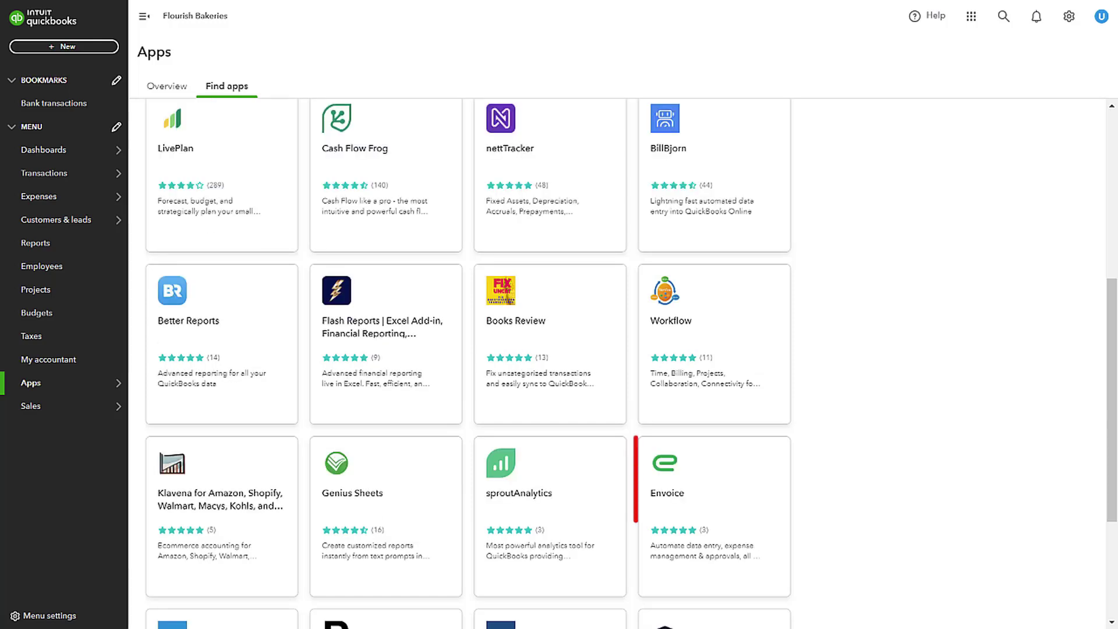
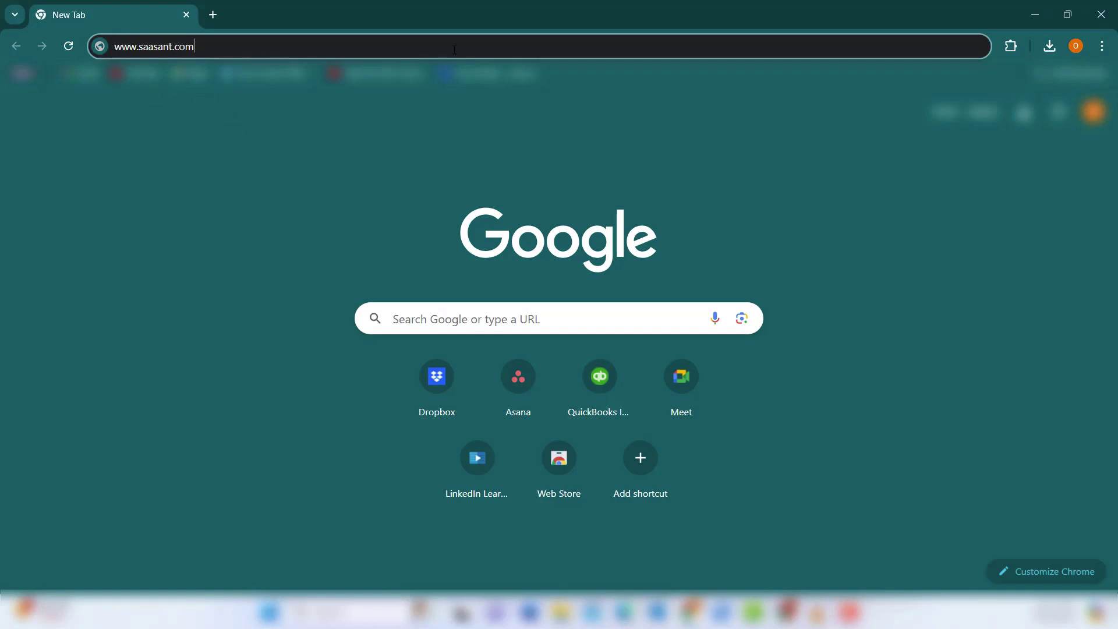
Load saasant.com and go to the SaasAnt Transactions for QuickBooks Online page via TRY FOR FREE.
key("Return")
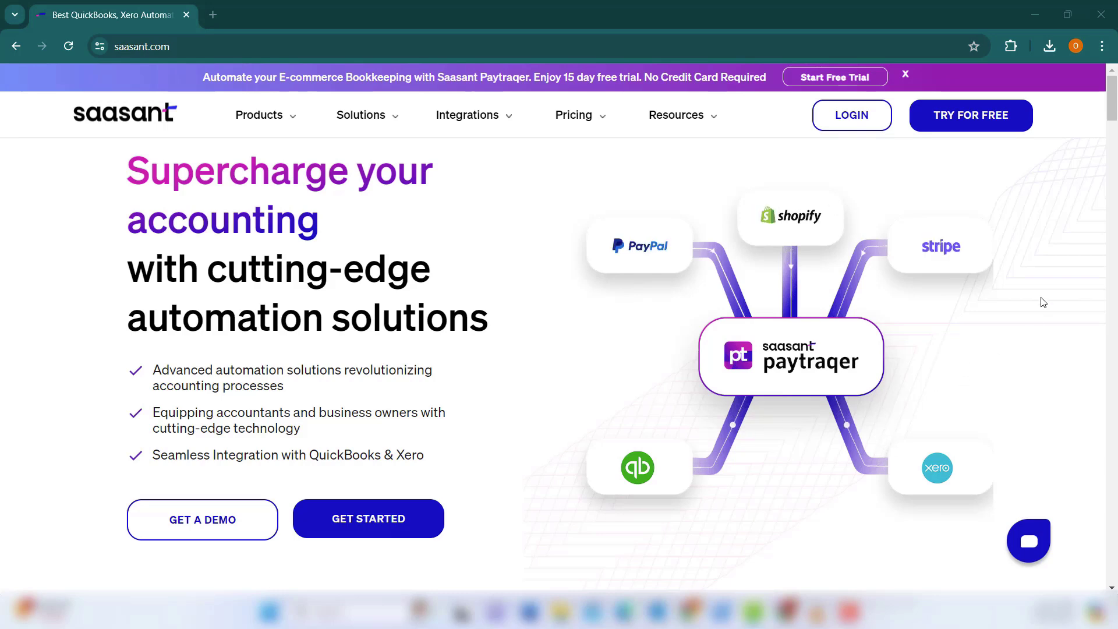
mouse_move(986, 126)
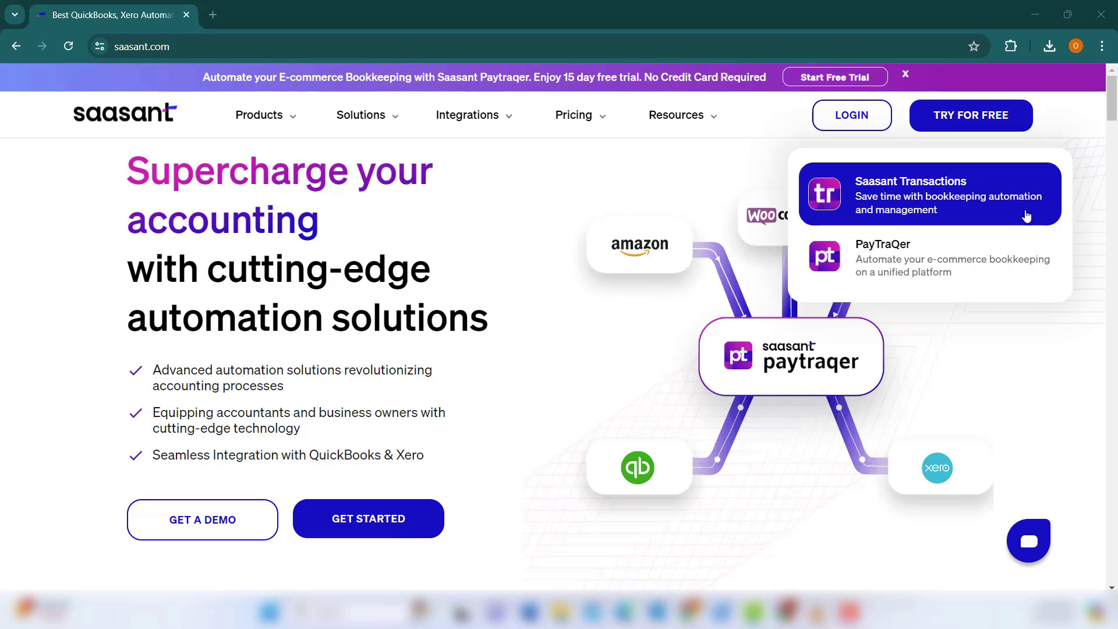
left_click(1023, 220)
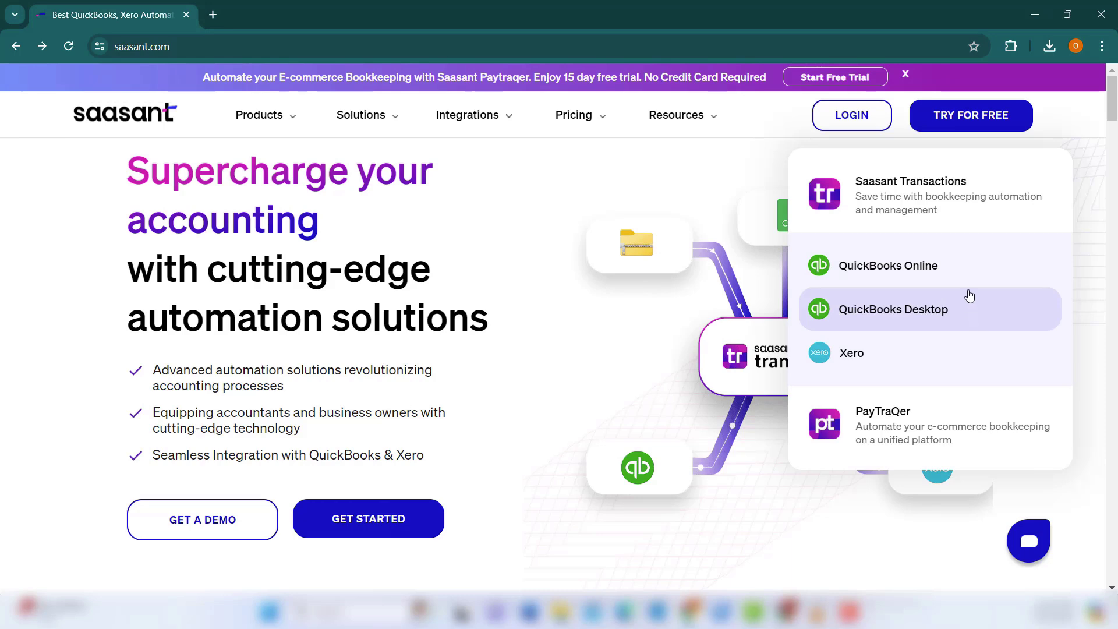
left_click(979, 270)
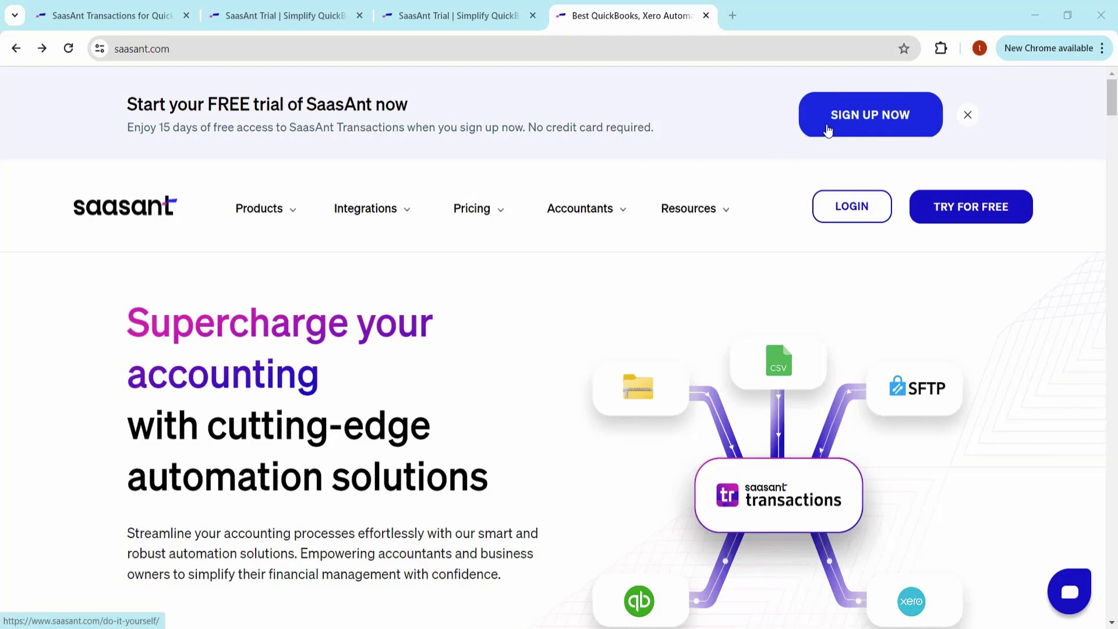
Sign up with first name, last name, e-mail, password and confirmation, then submit the registration.
left_click(828, 131)
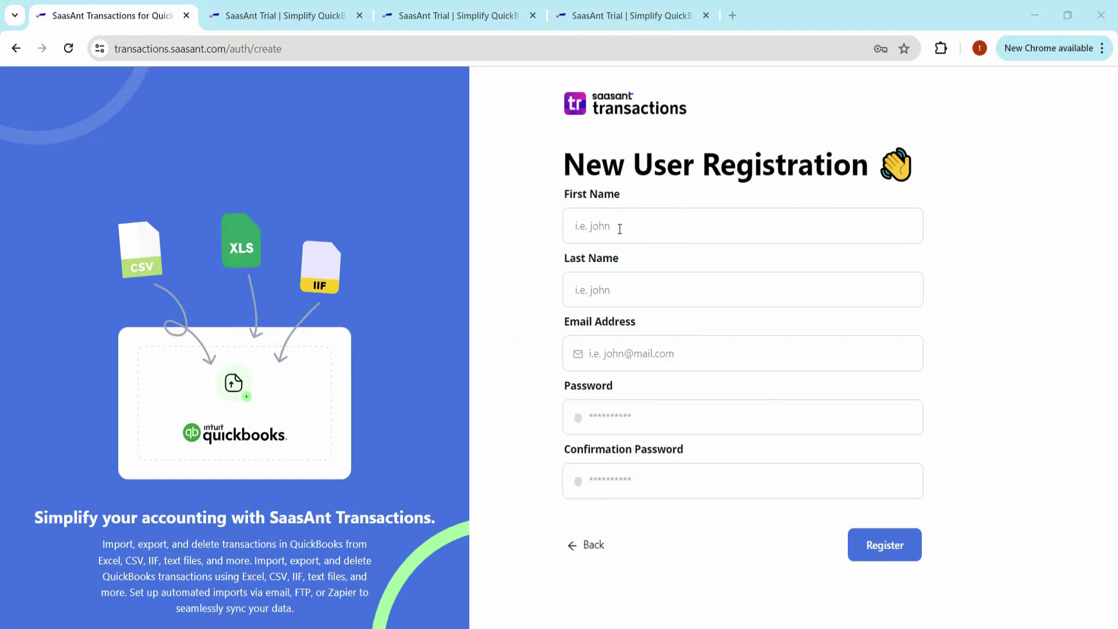
left_click(619, 229)
type("*****")
key("Tab")
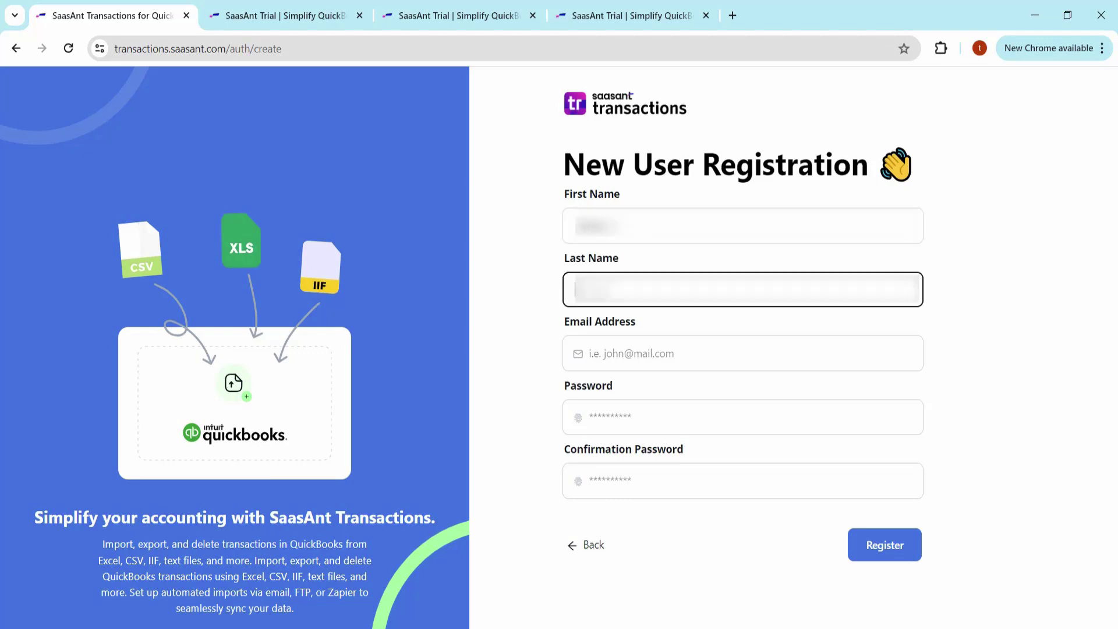
type("******")
key("Tab")
type("******")
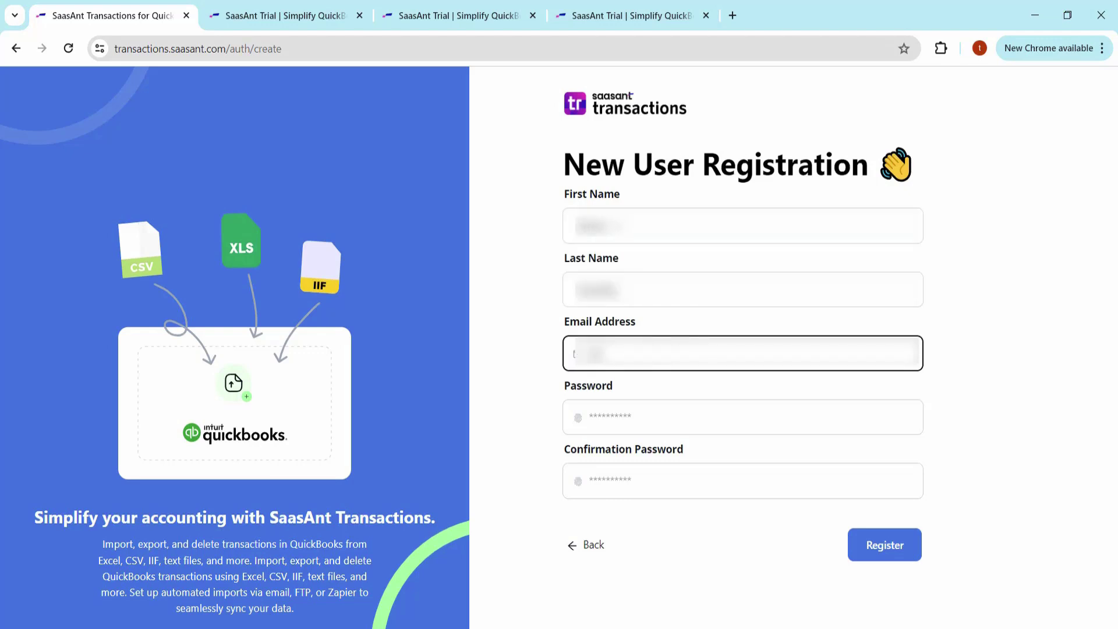
type("******")
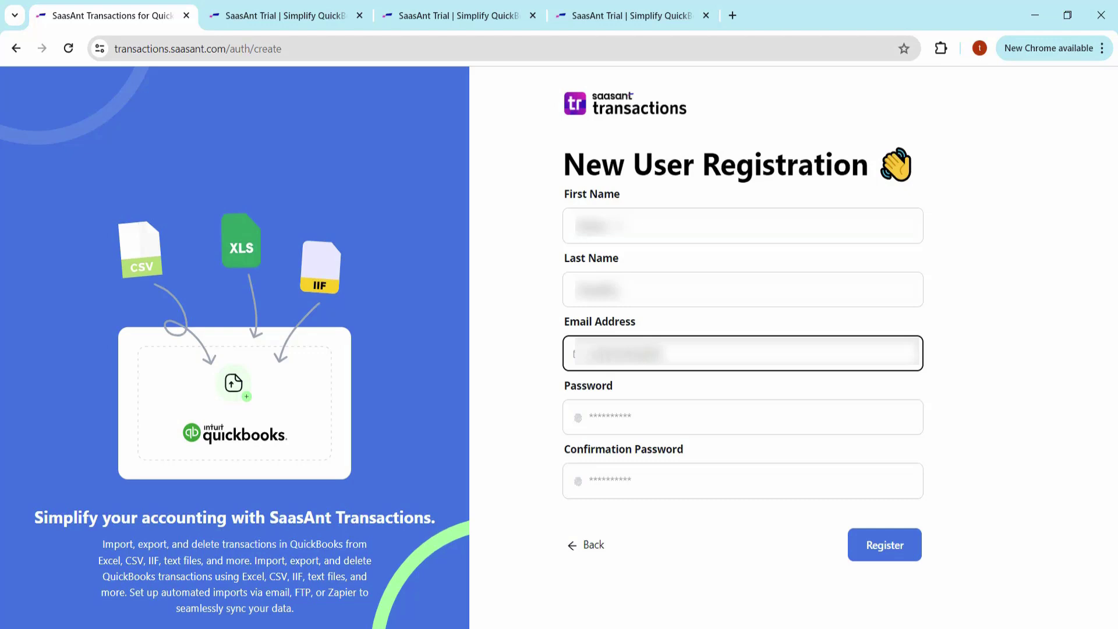
type("*********")
key("Tab")
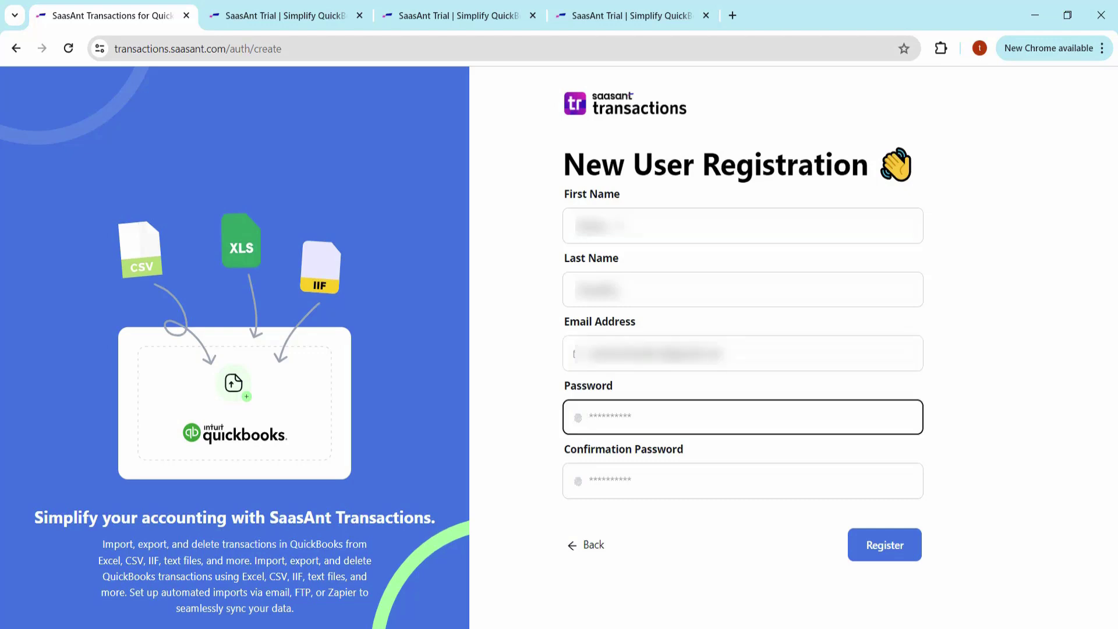
type("***********")
key("Tab")
type("***********")
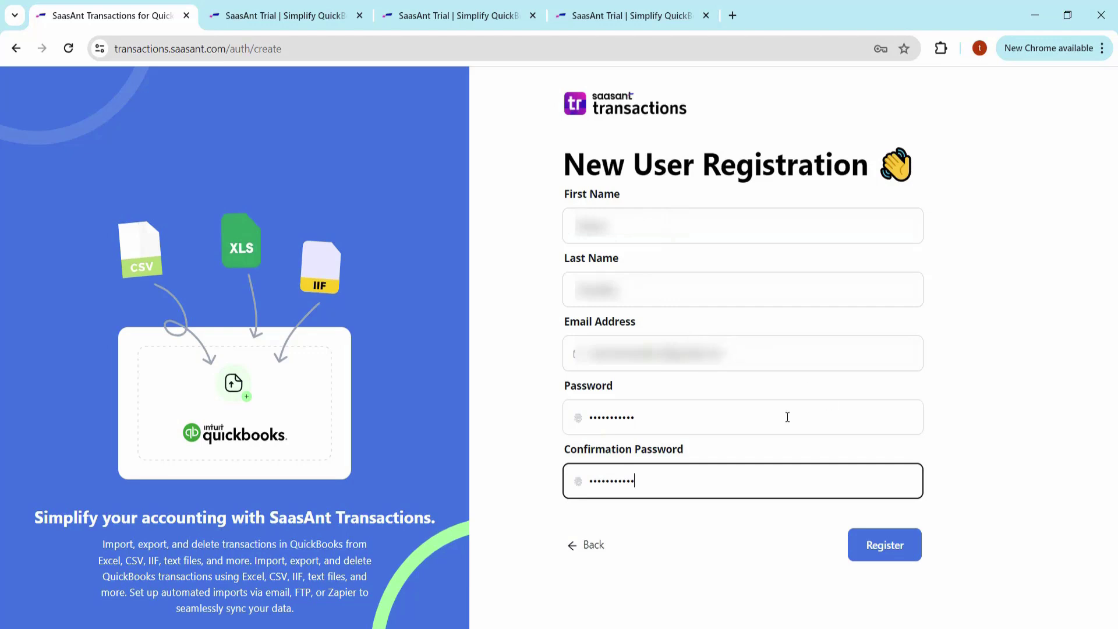
left_click(889, 557)
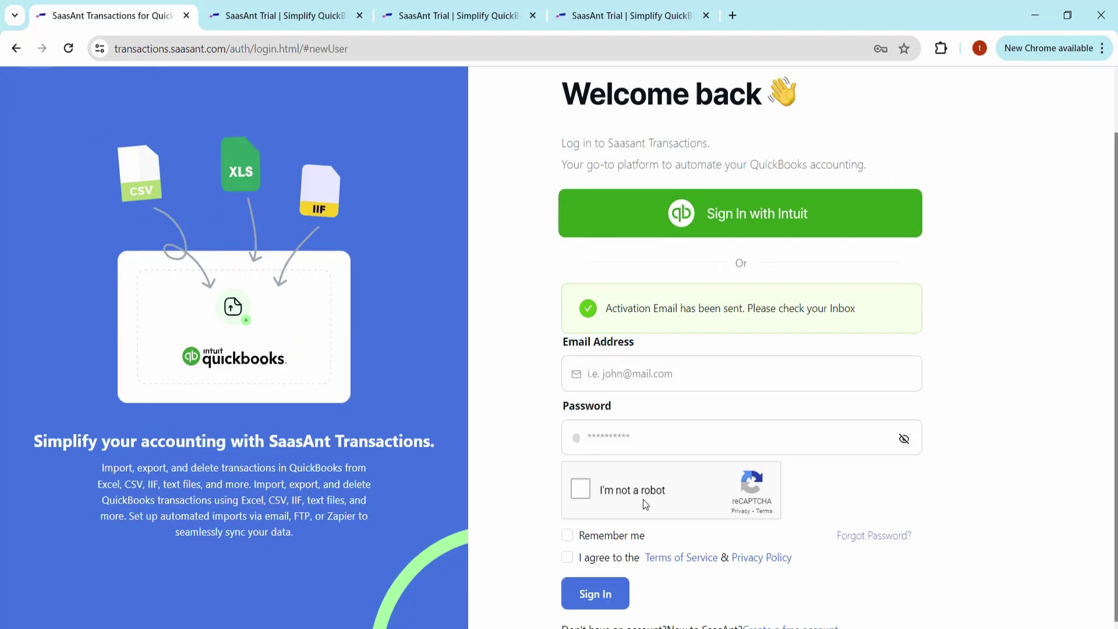
Tick the reCAPTCHA, then follow the Verify your Email link in the SaasAnt Gmail message.
left_click(581, 490)
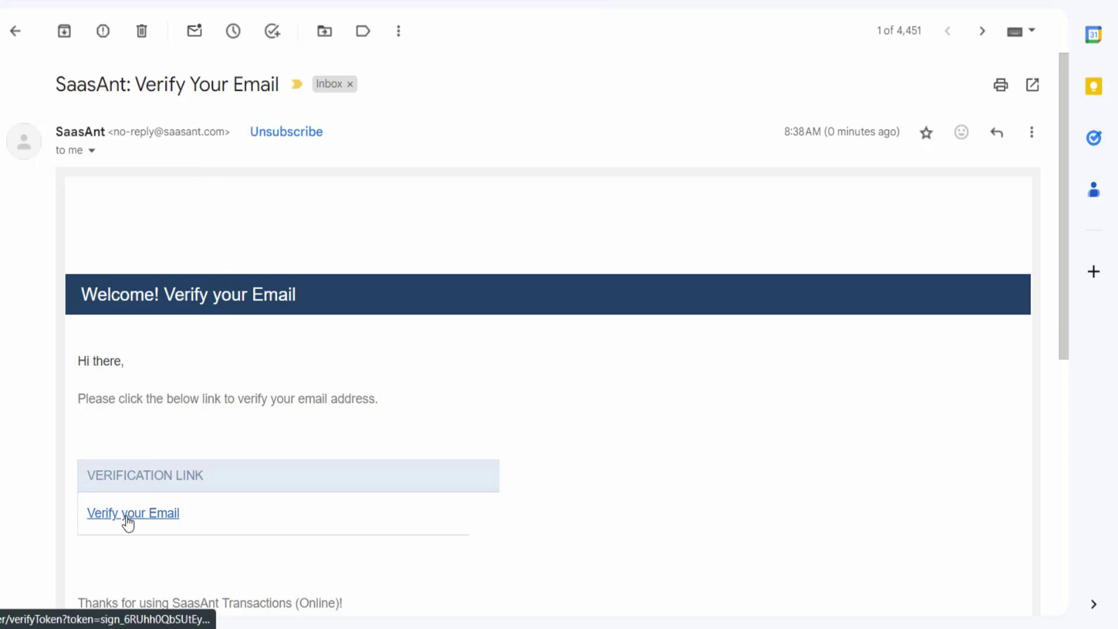
left_click(156, 512)
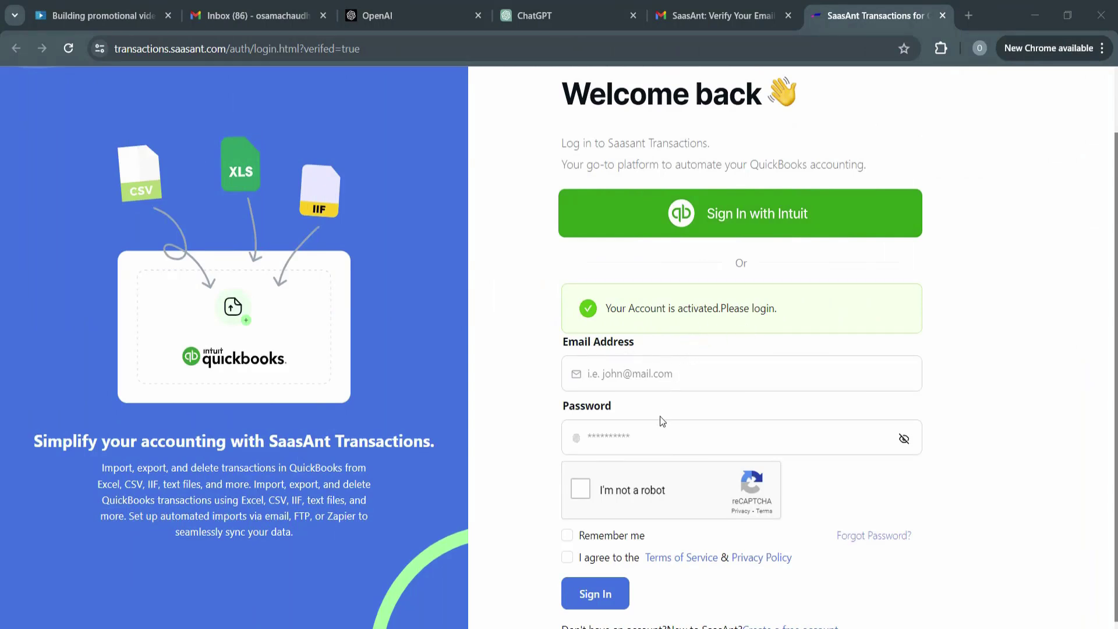
Sign in with the account's e-mail and password to reach the Connect with QuickBooks step.
left_click(614, 375)
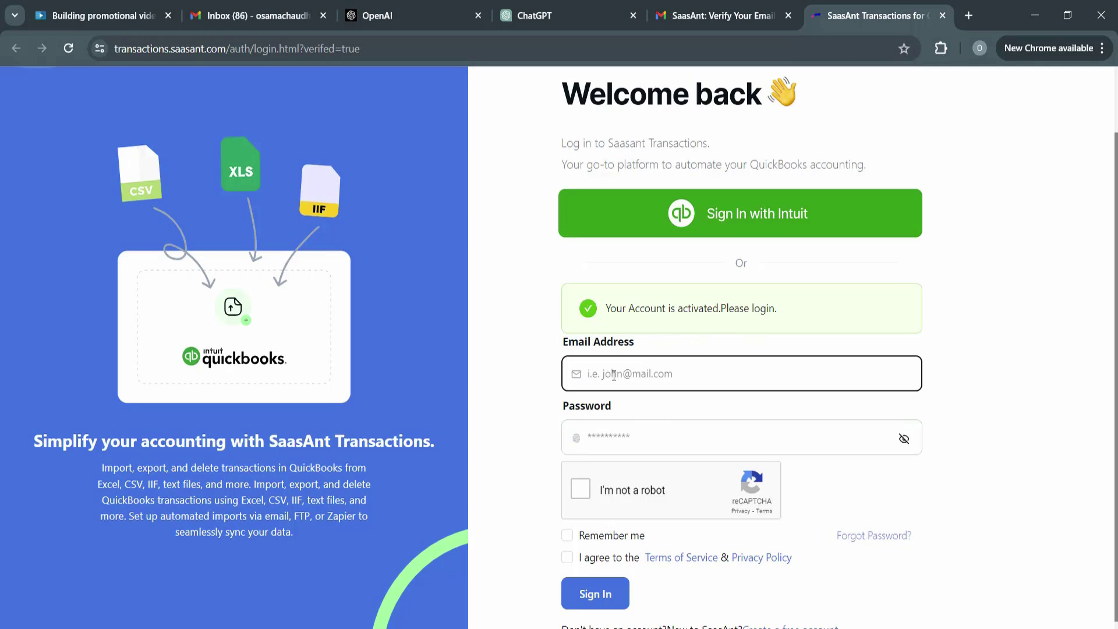
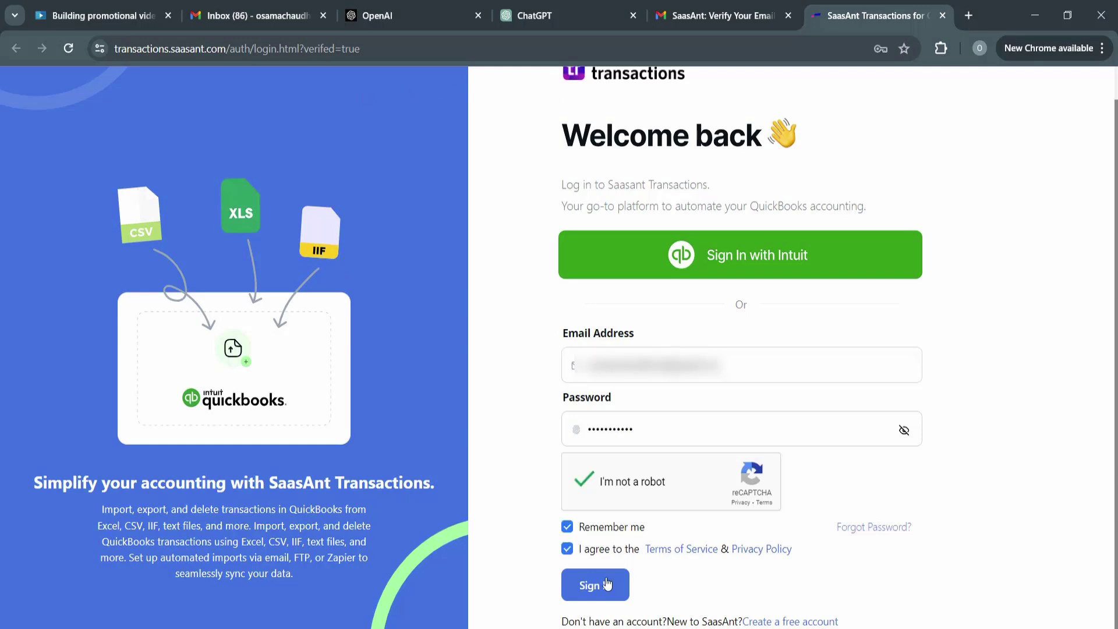
left_click(606, 583)
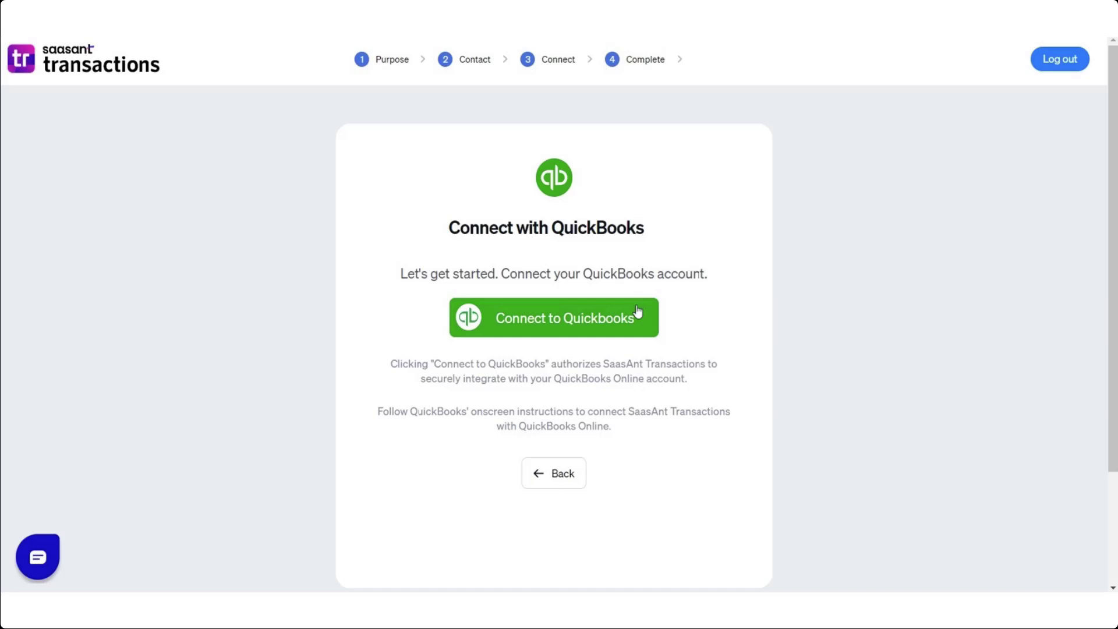
Connect to QuickBooks by signing into the saved Intuit account and authorizing Flourish Bakeries.
left_click(638, 312)
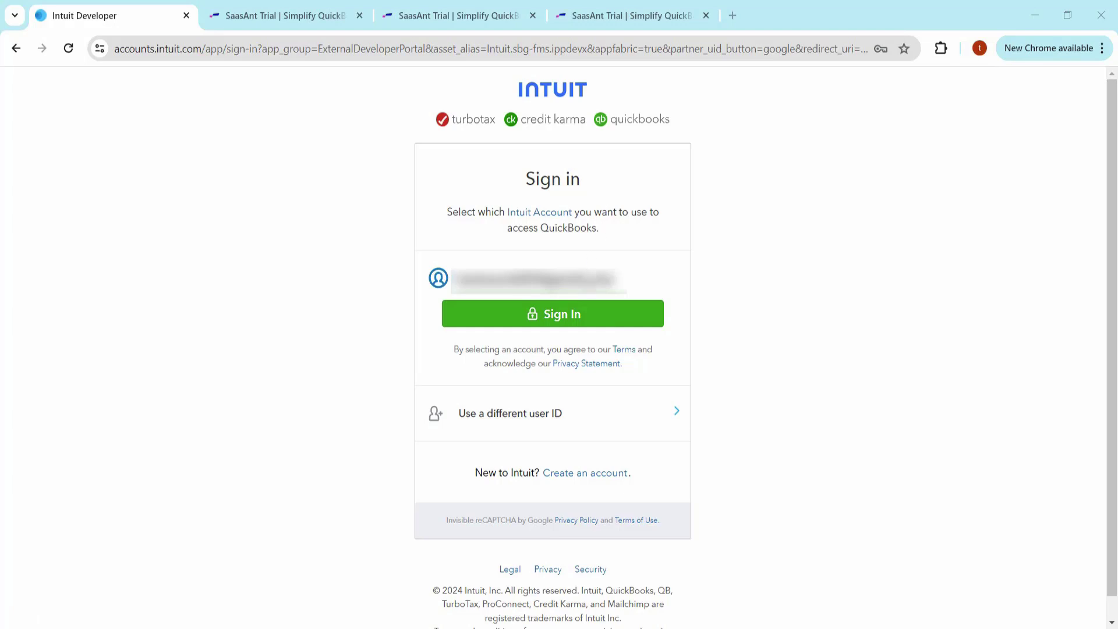
left_click(579, 317)
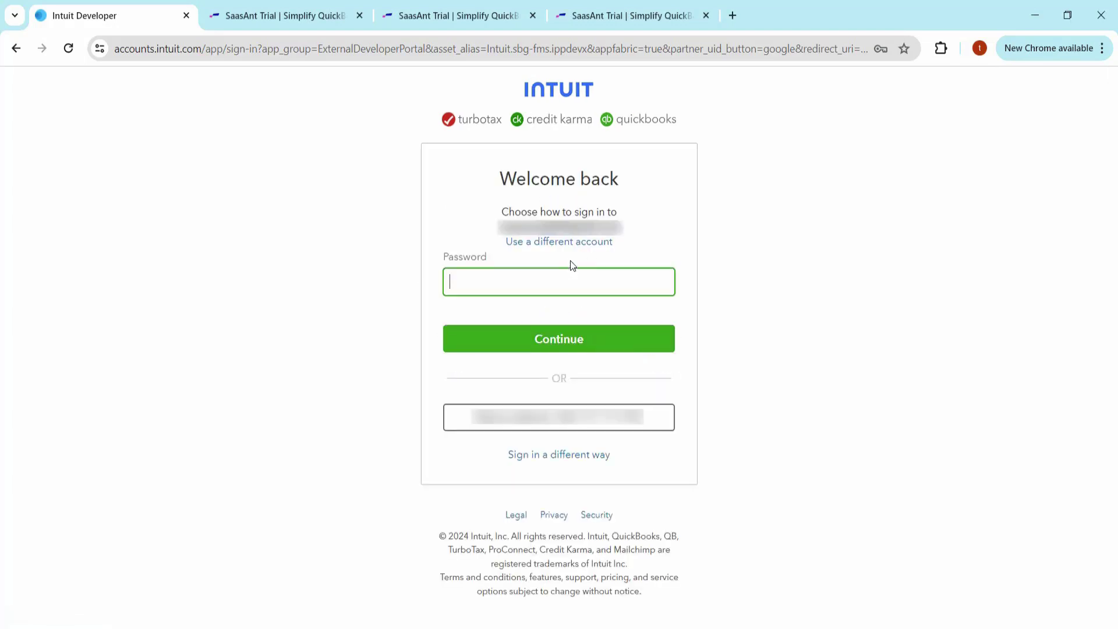
left_click(575, 274)
left_click(763, 296)
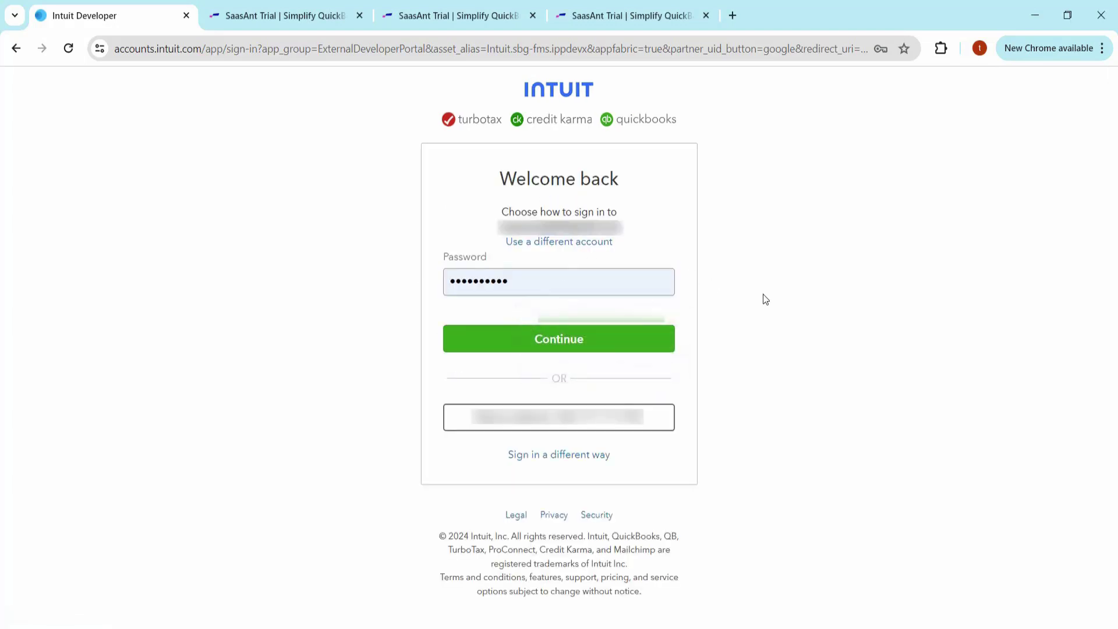
left_click(611, 341)
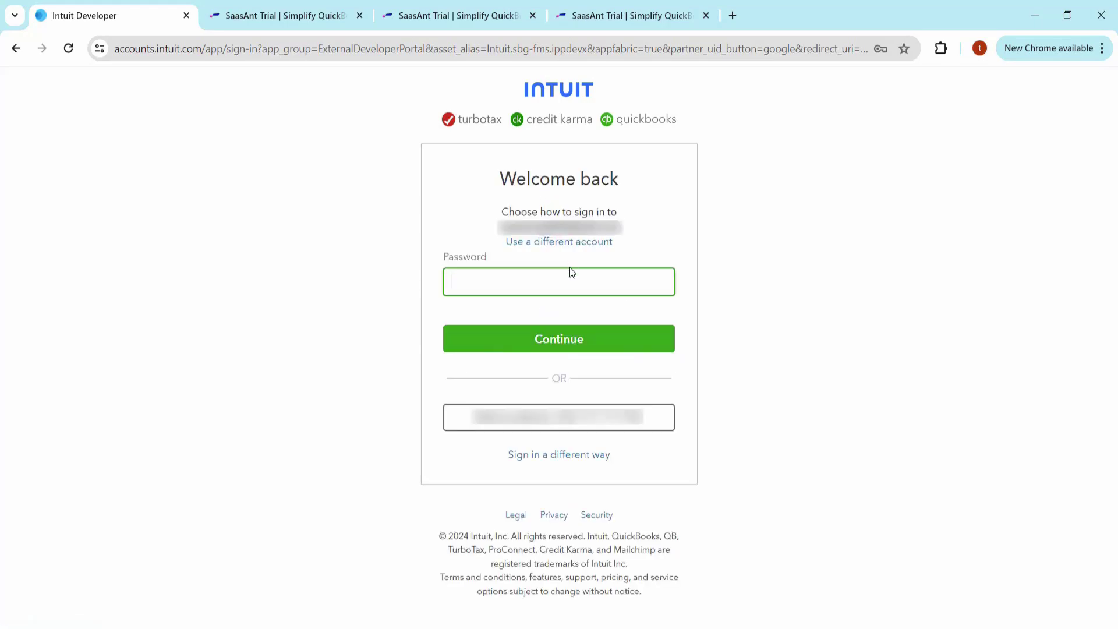
left_click(571, 272)
left_click(773, 295)
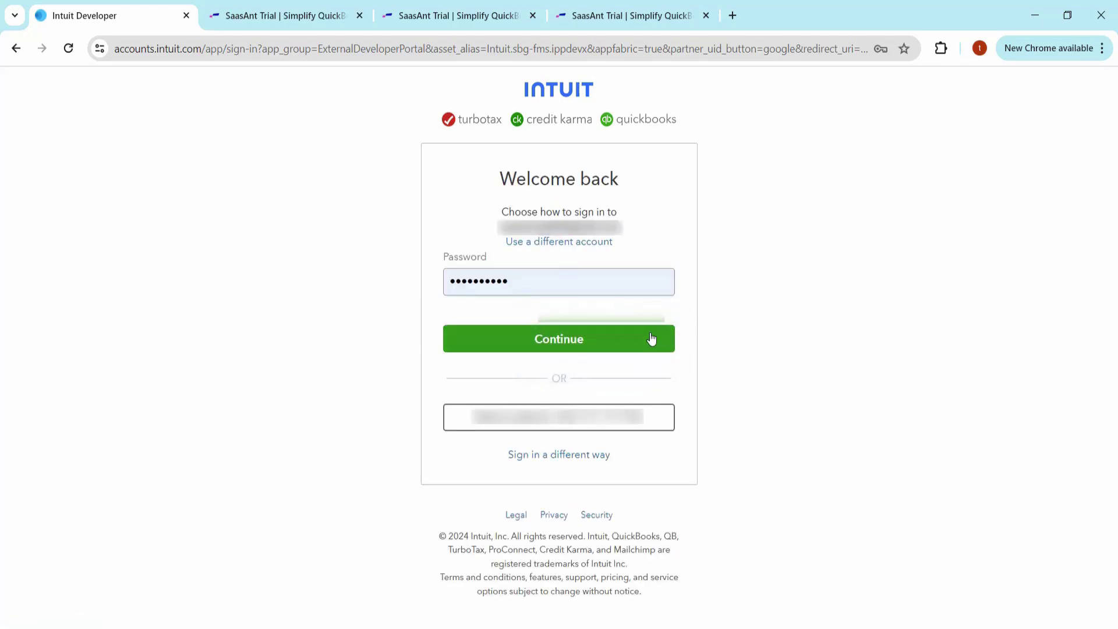
left_click(610, 342)
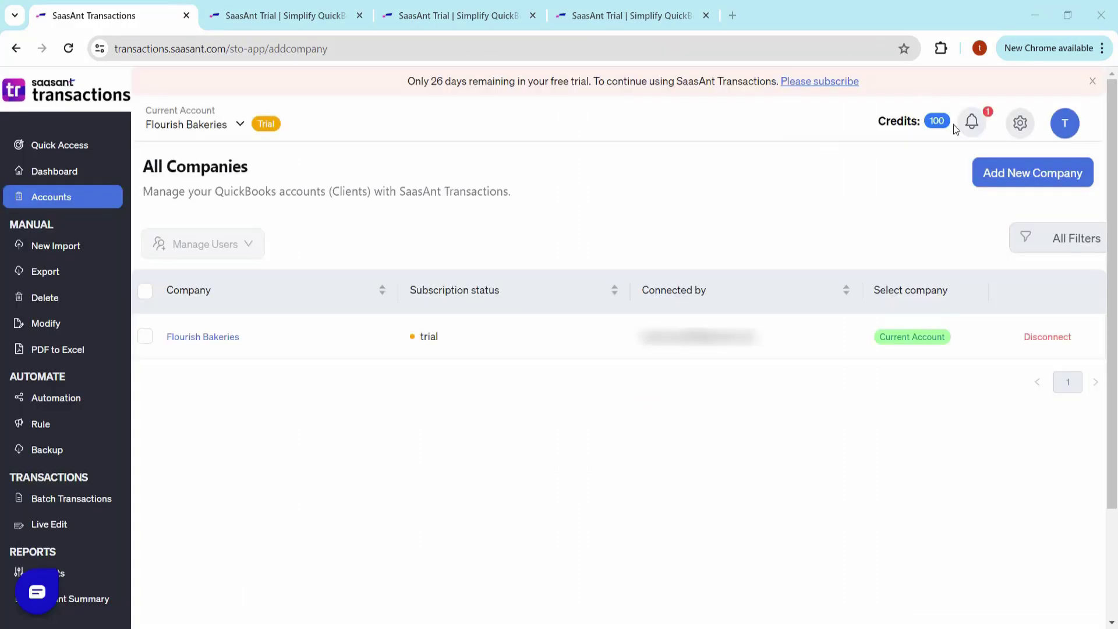
Save the Settings page from the gear menu with automatic creation on and MM-DD-YYYY dates.
left_click(1020, 123)
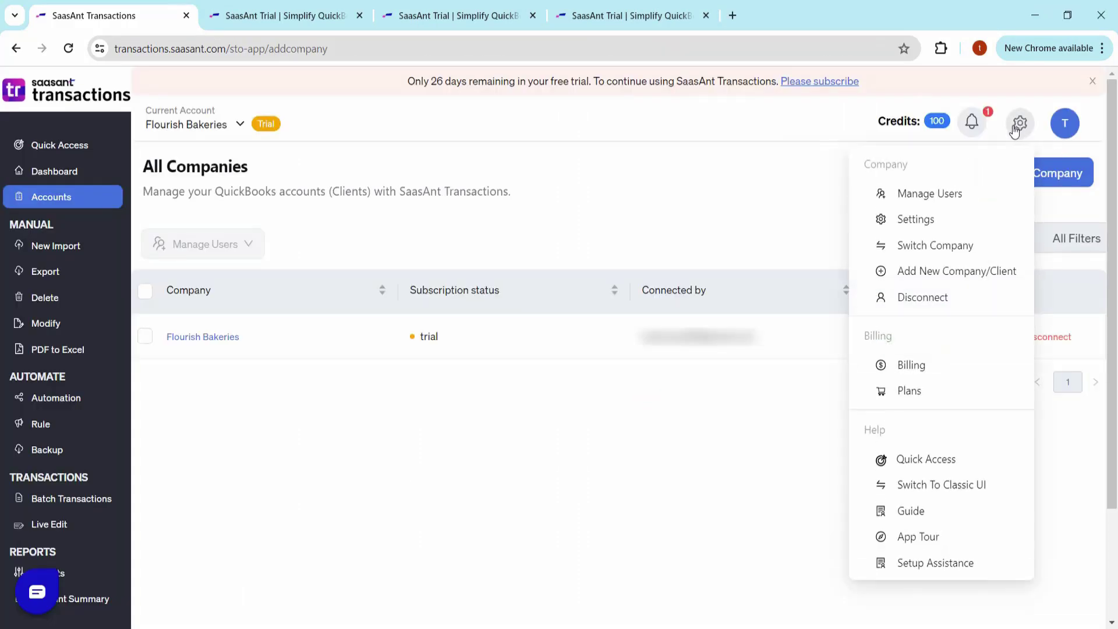
left_click(940, 221)
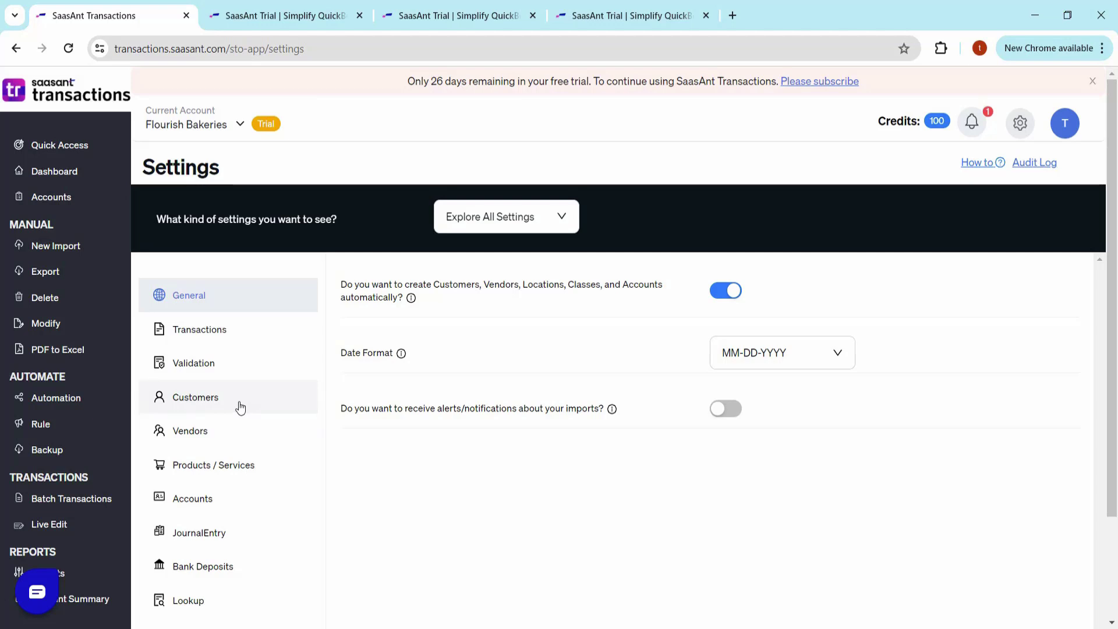
scroll(671, 400, "down", 2)
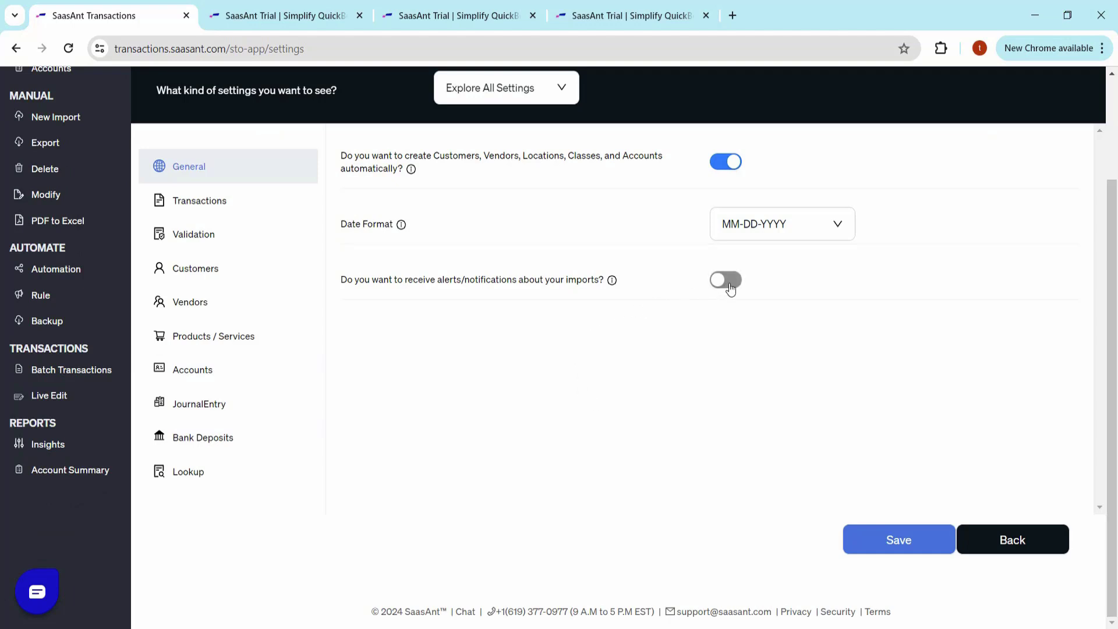
left_click(861, 541)
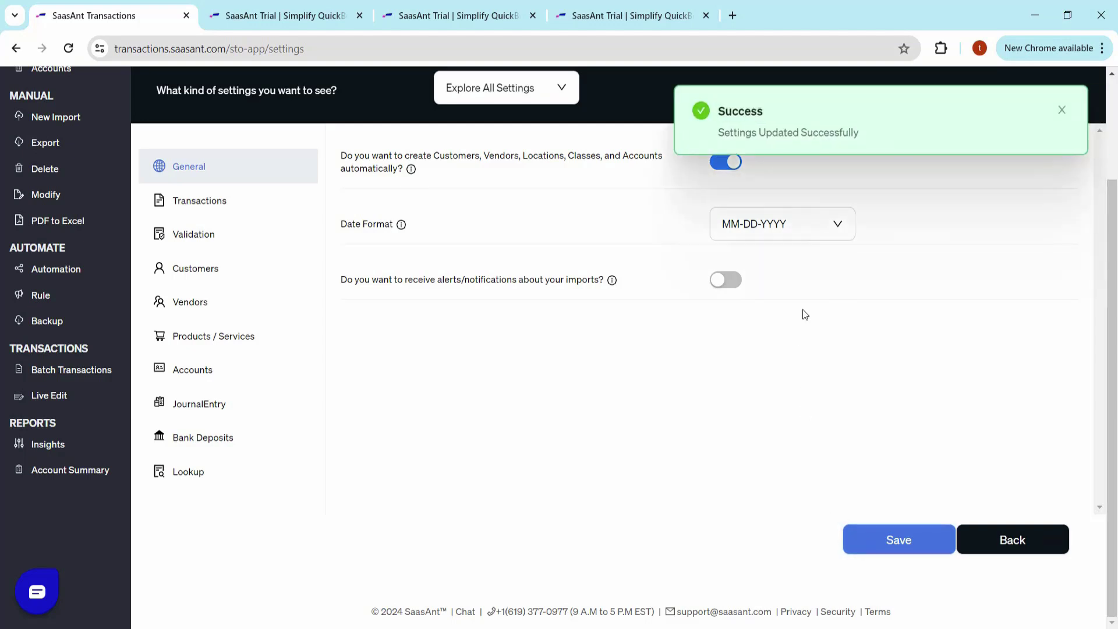
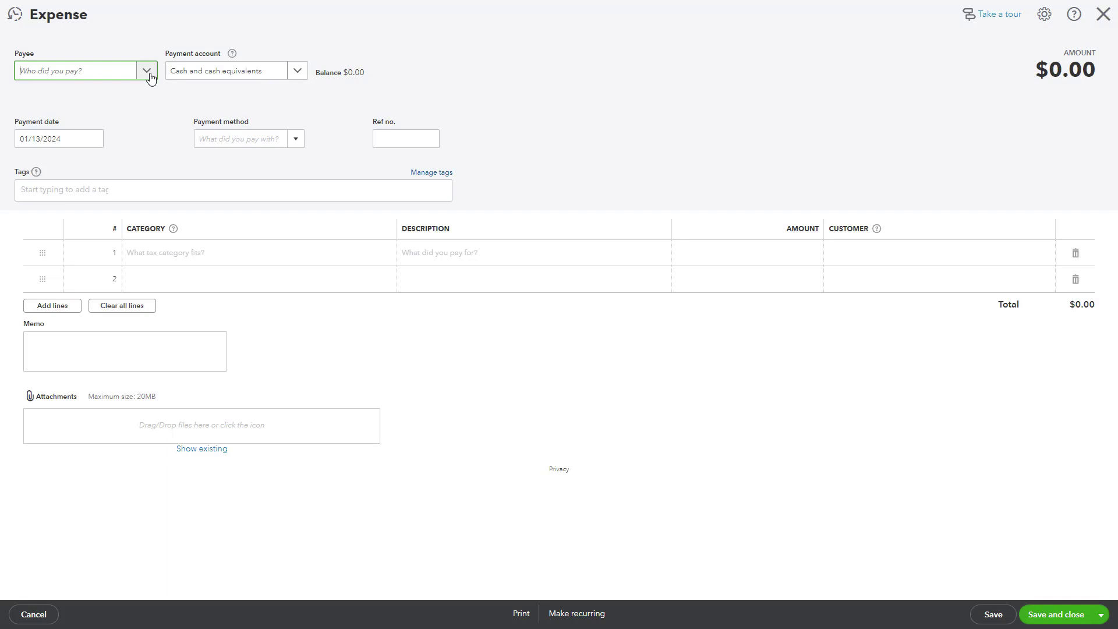
Add a new supplier named EveryFresh and make it the expense's payee.
left_click(146, 71)
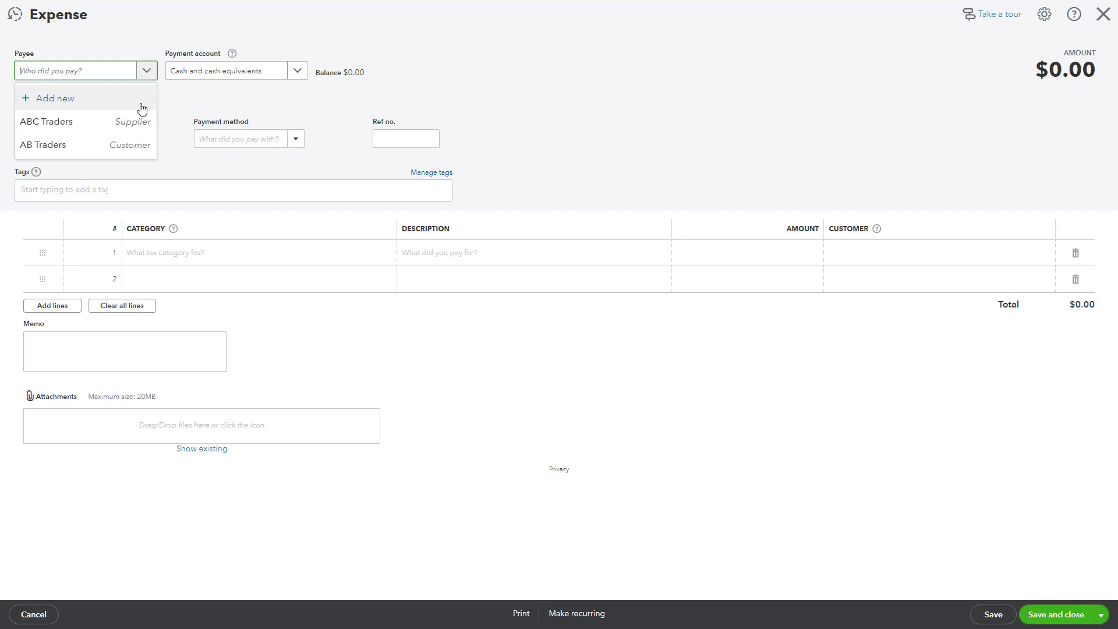
left_click(67, 100)
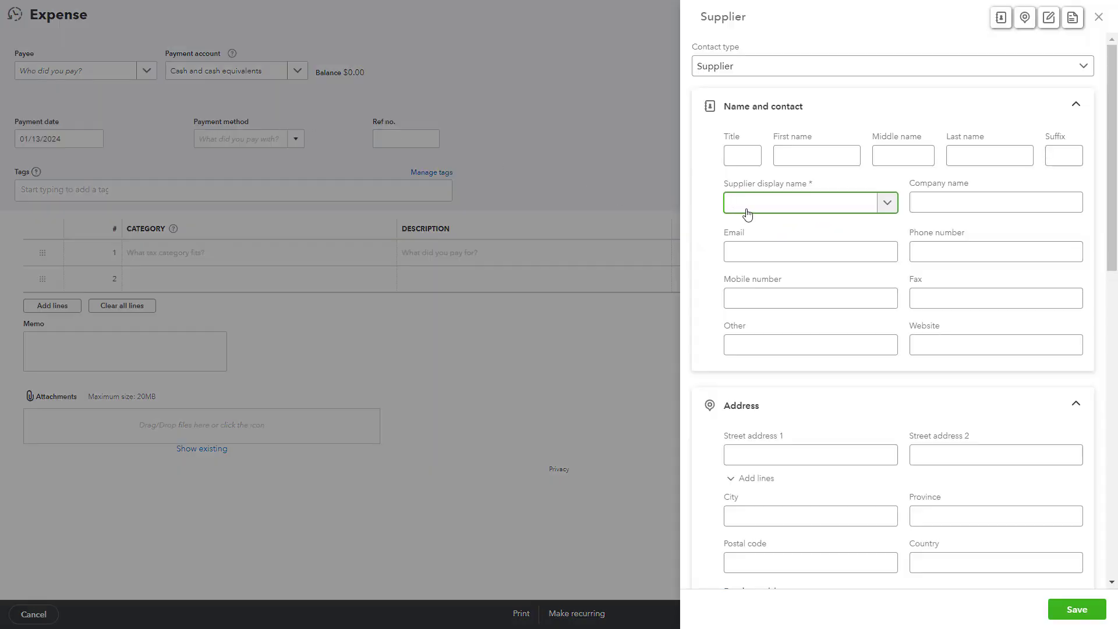
type("EveryFresh")
left_click(1077, 610)
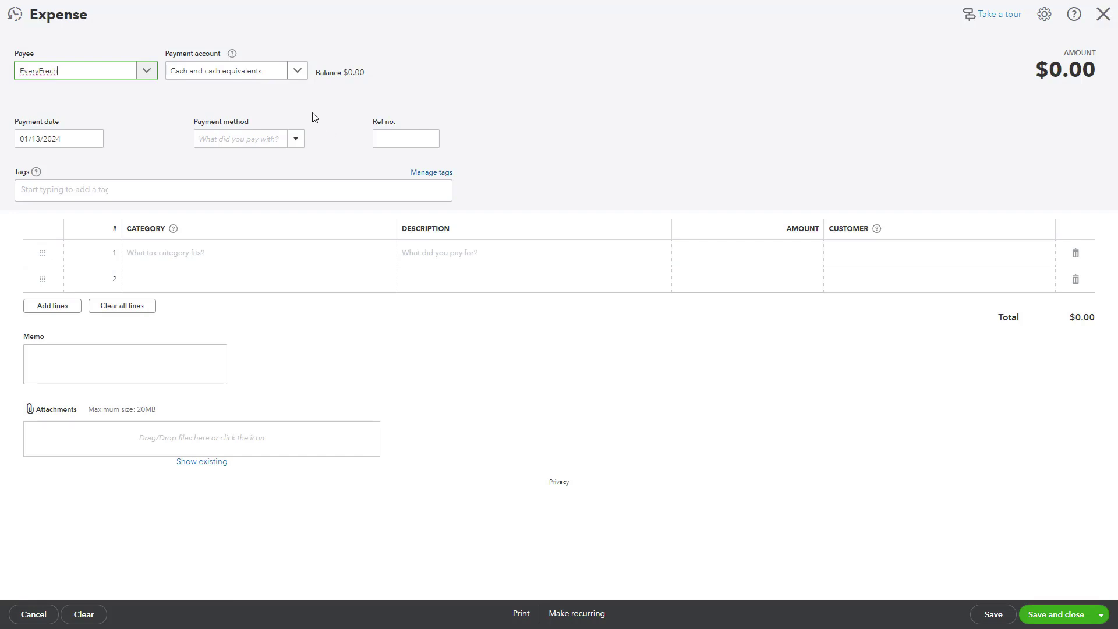
left_click(298, 71)
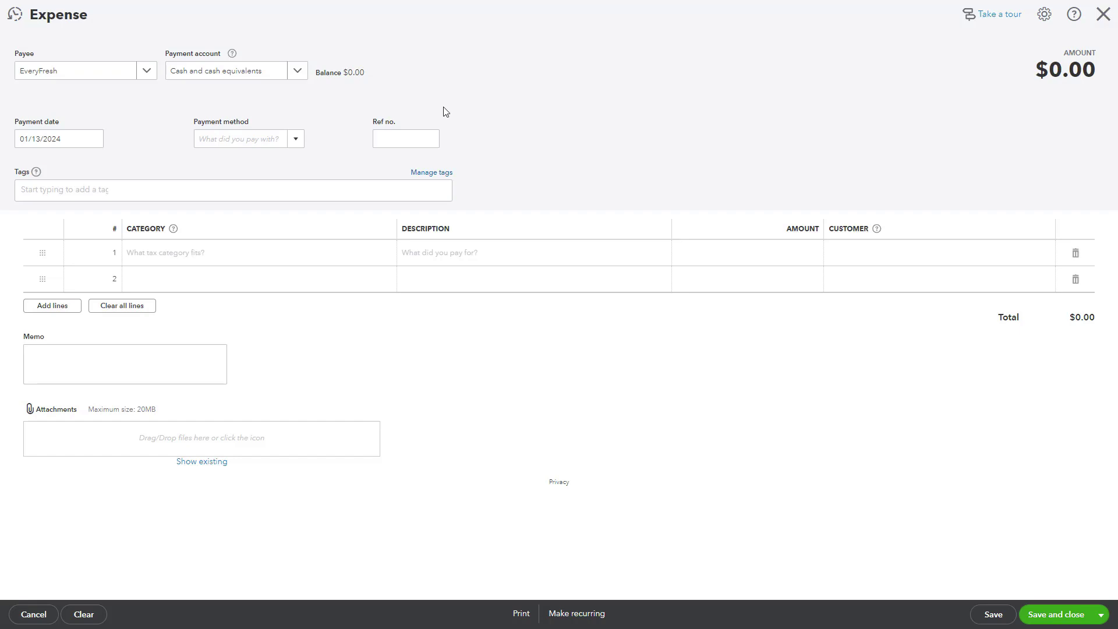
Set the expense's payment account to Bank 1001.
left_click(301, 75)
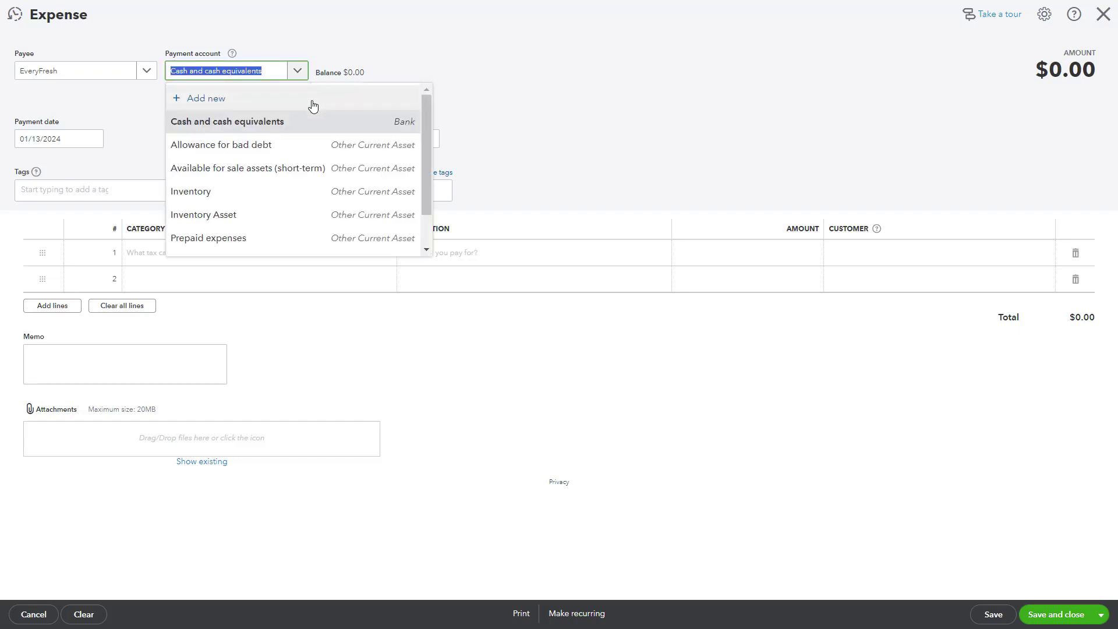
scroll(344, 153, "down", 1)
scroll(350, 152, "up", 1)
type("ban")
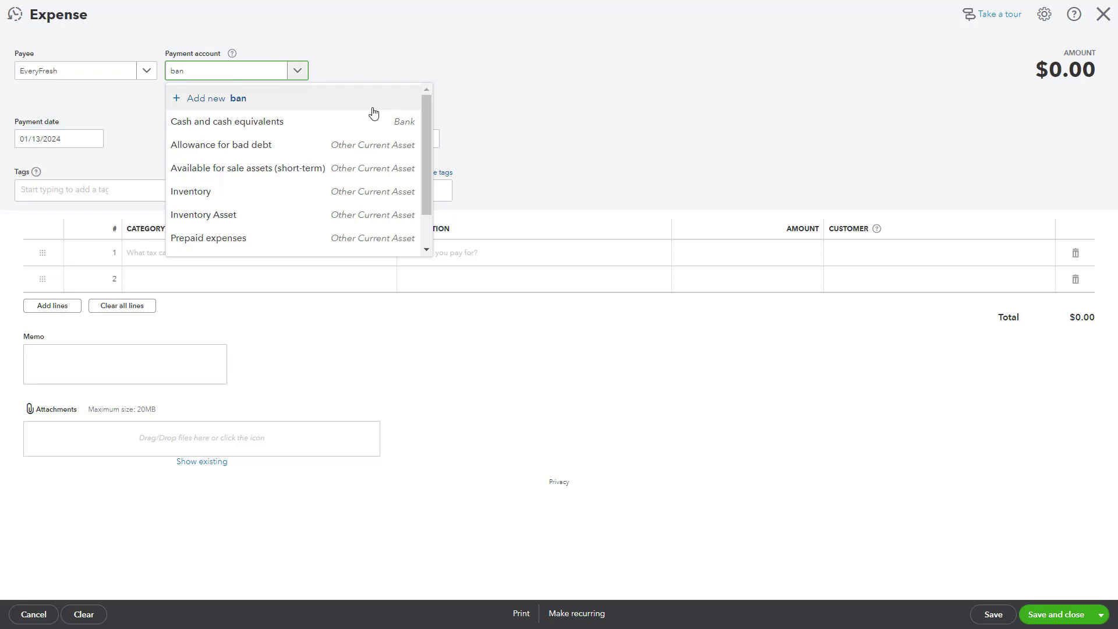
type("k")
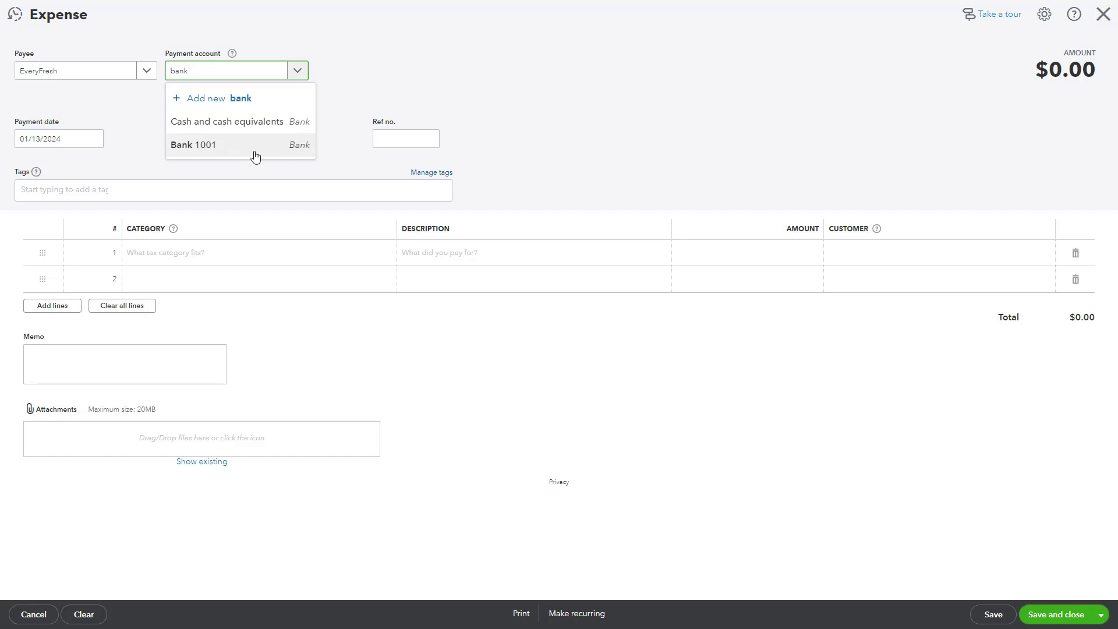
left_click(256, 156)
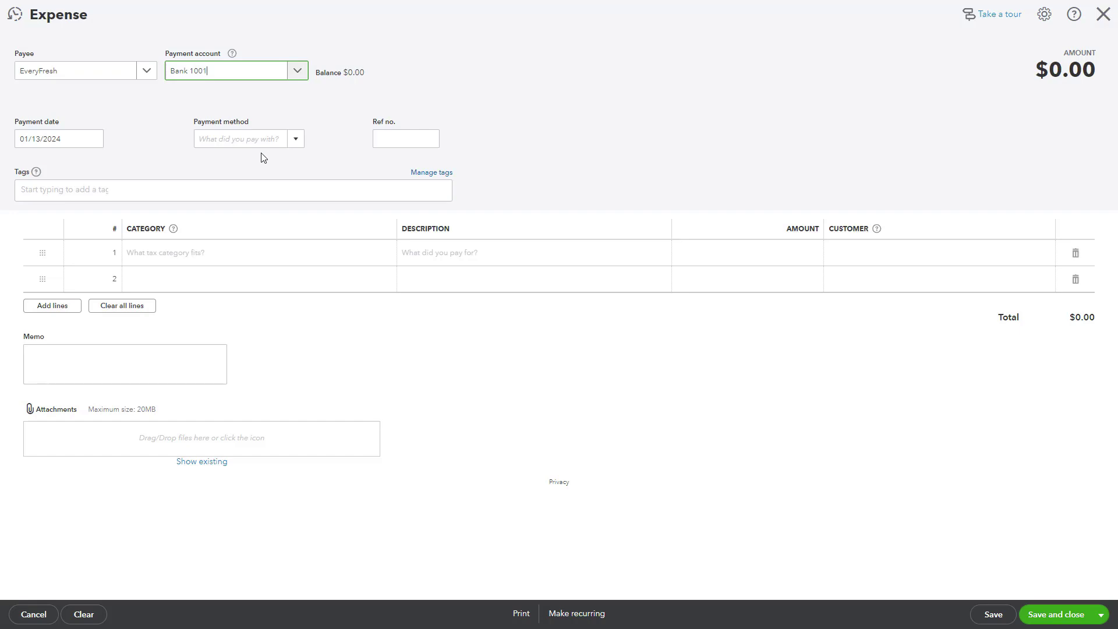
Create a new payment method named 'Debit Card'.
left_click(297, 142)
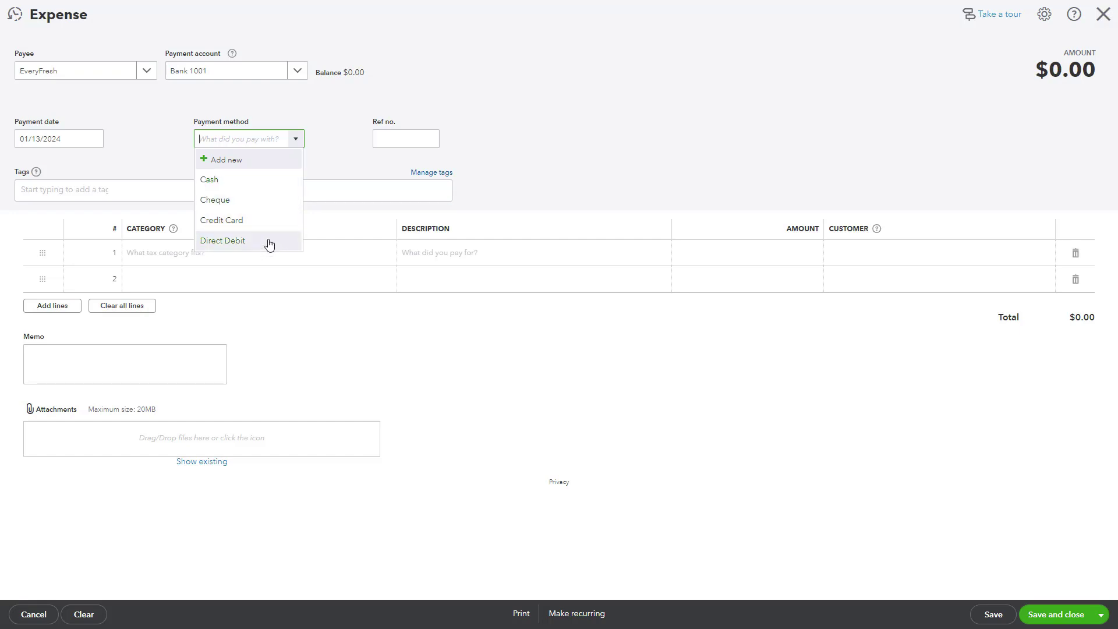
left_click(251, 163)
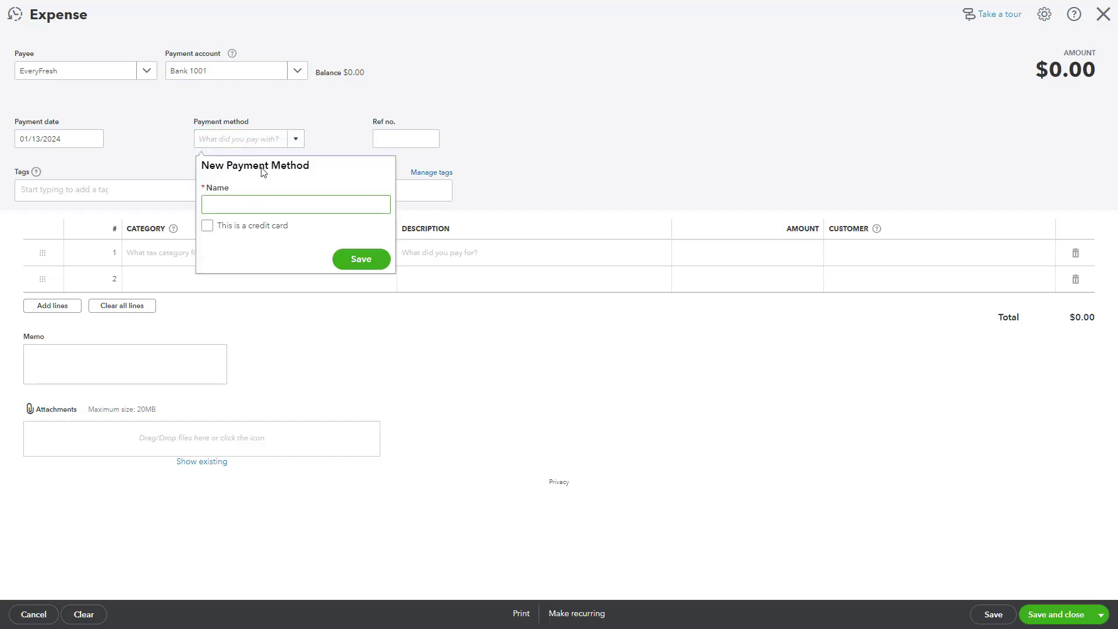
type("Dev")
key("BackSpace")
type("bit Card")
left_click(362, 259)
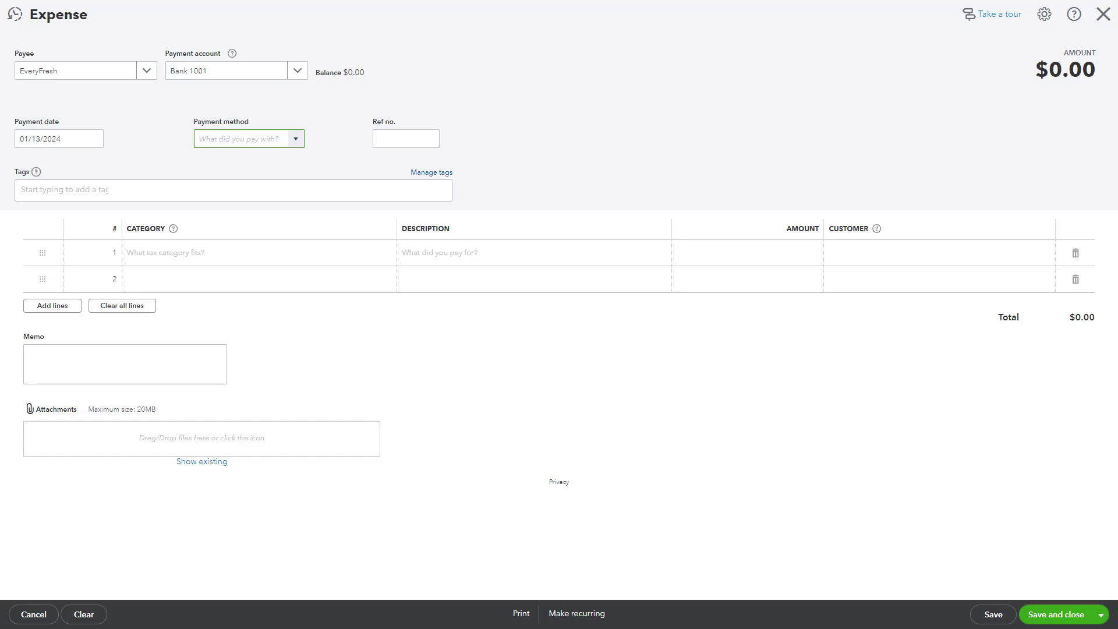
Enter reference number 123 and set the payment method to Cheque.
left_click(427, 140)
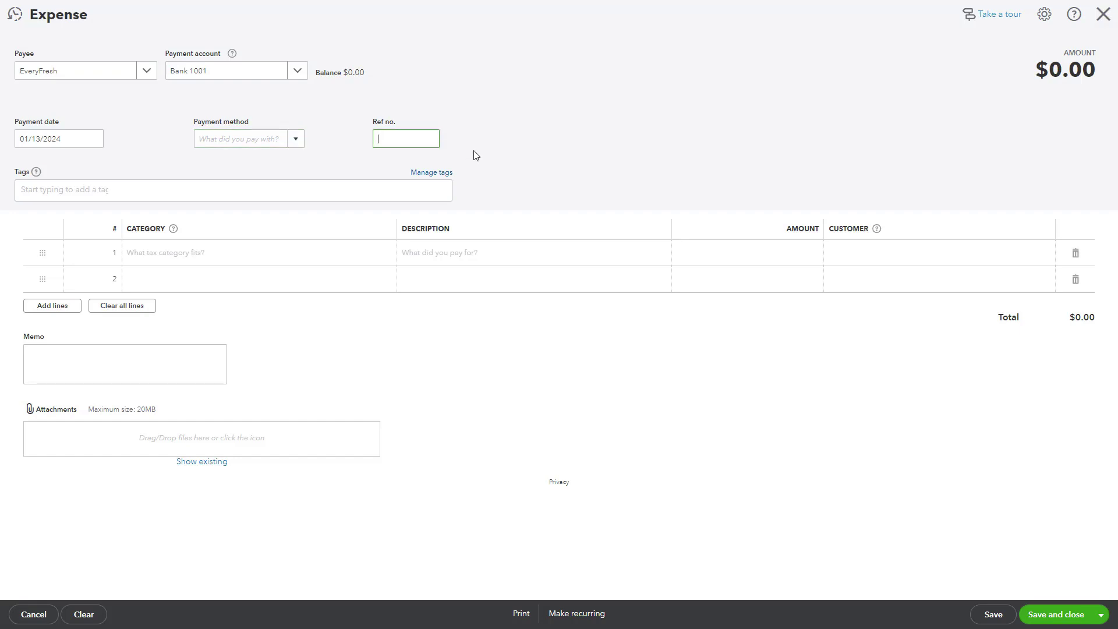
type("123")
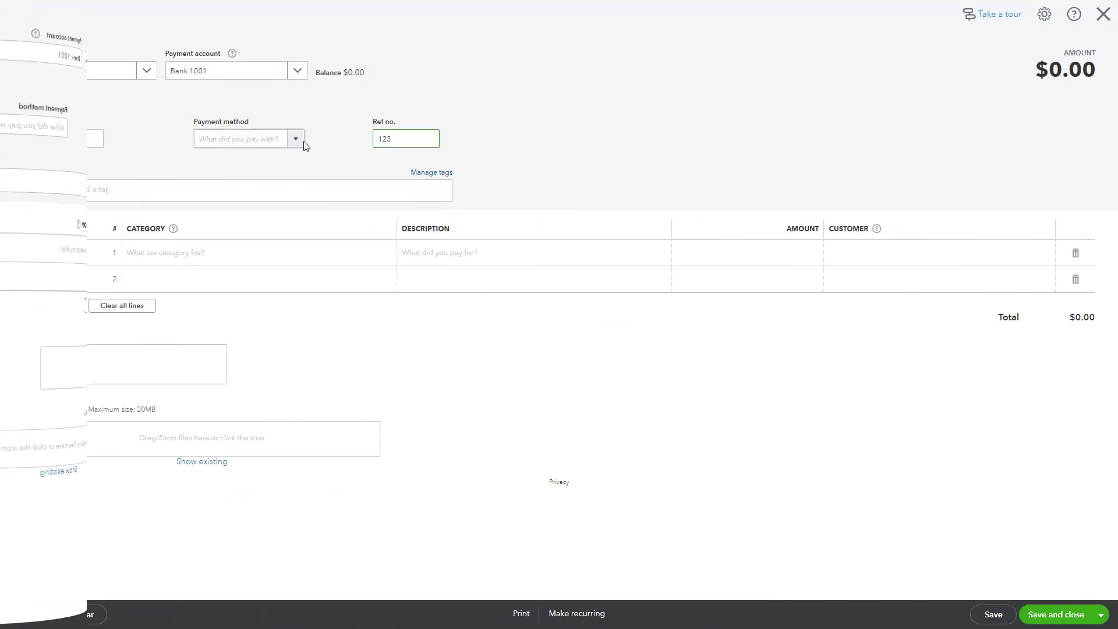
left_click(295, 138)
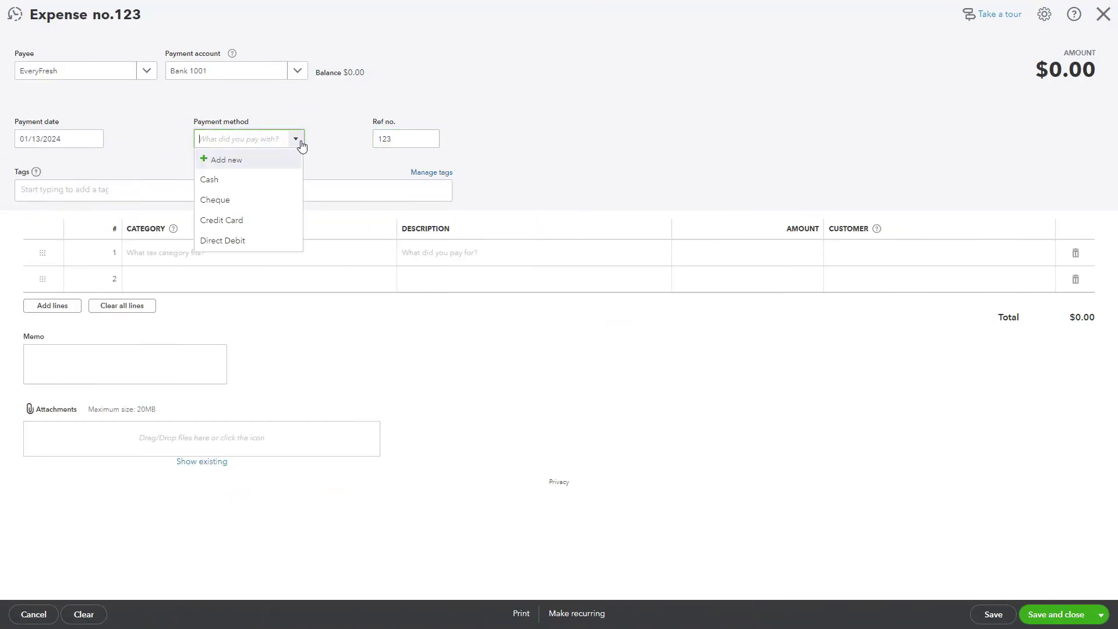
left_click(289, 180)
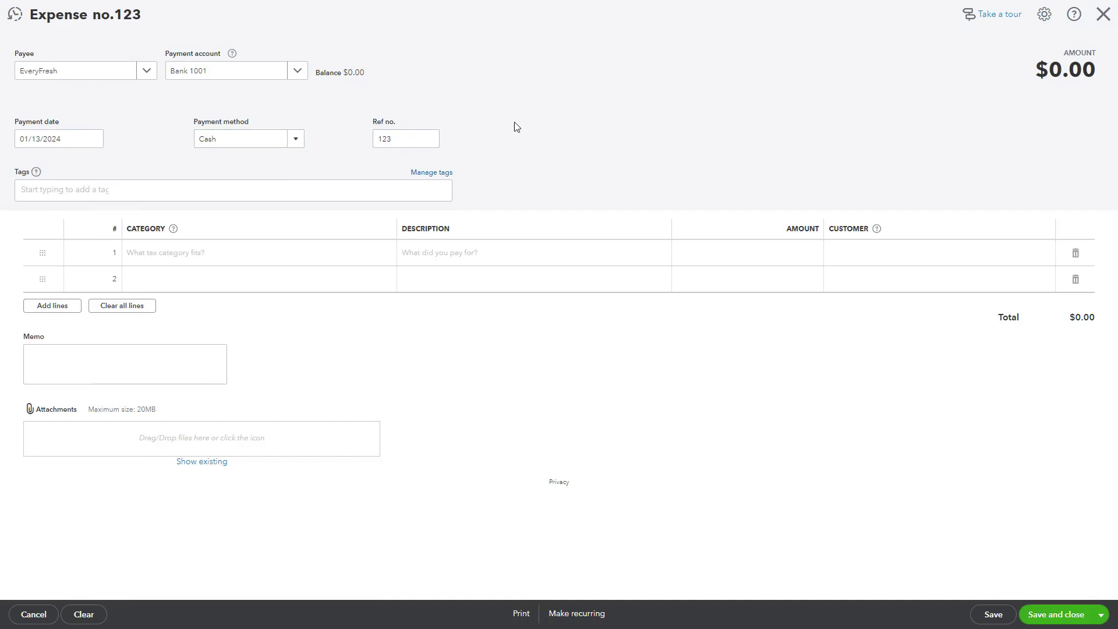
left_click(296, 140)
left_click(288, 198)
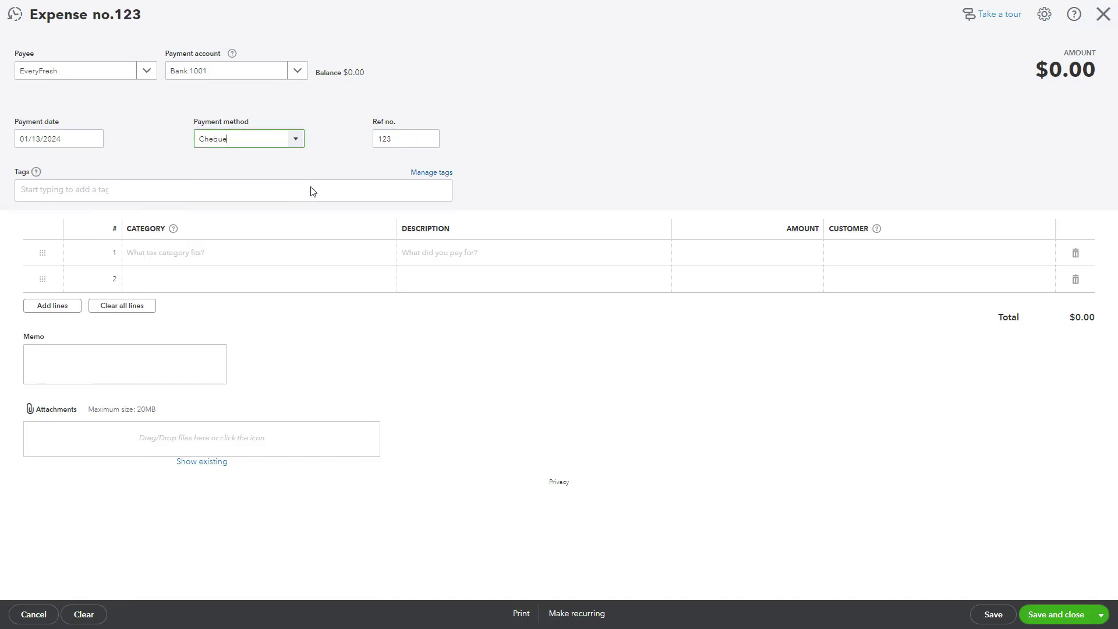
left_click(248, 257)
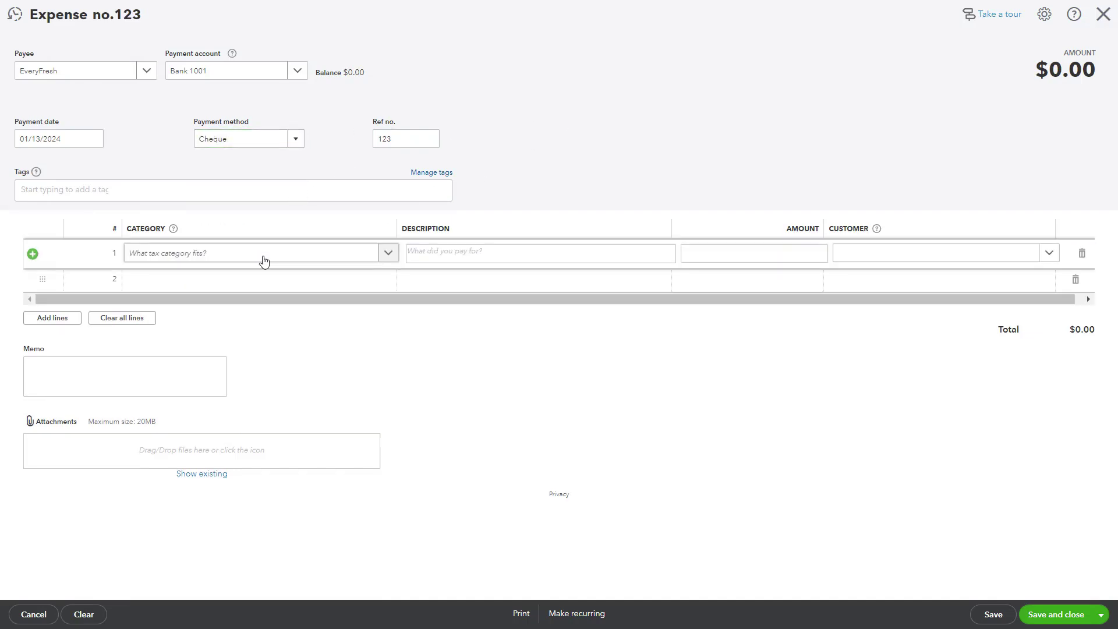
Categorise line 1 as Cost of sales:Food Material with an amount of 500.00.
left_click(388, 256)
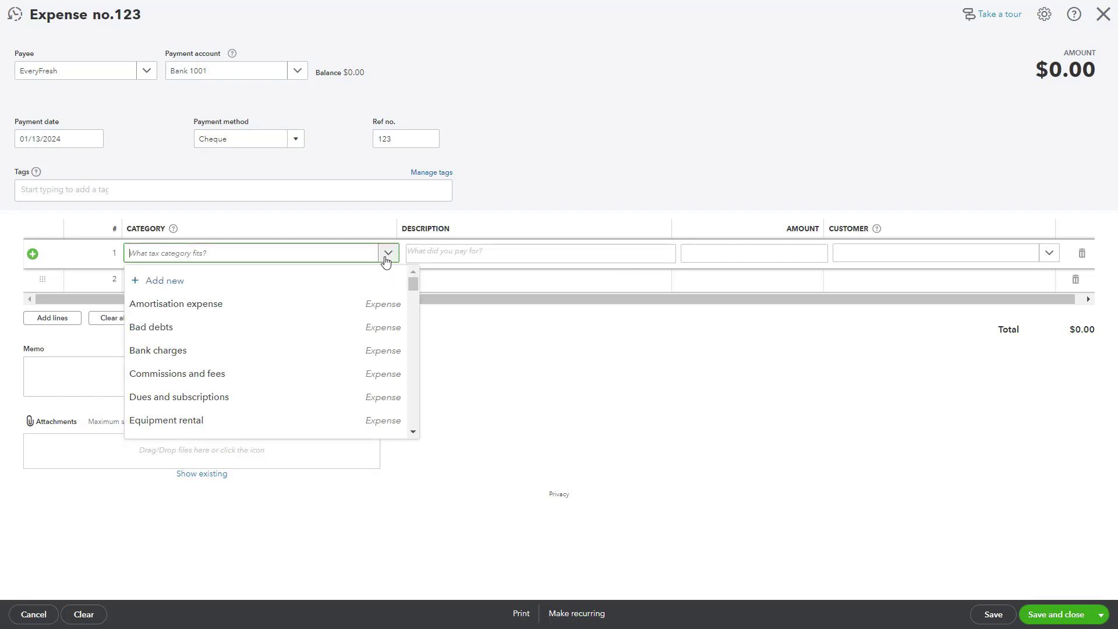
type("cost")
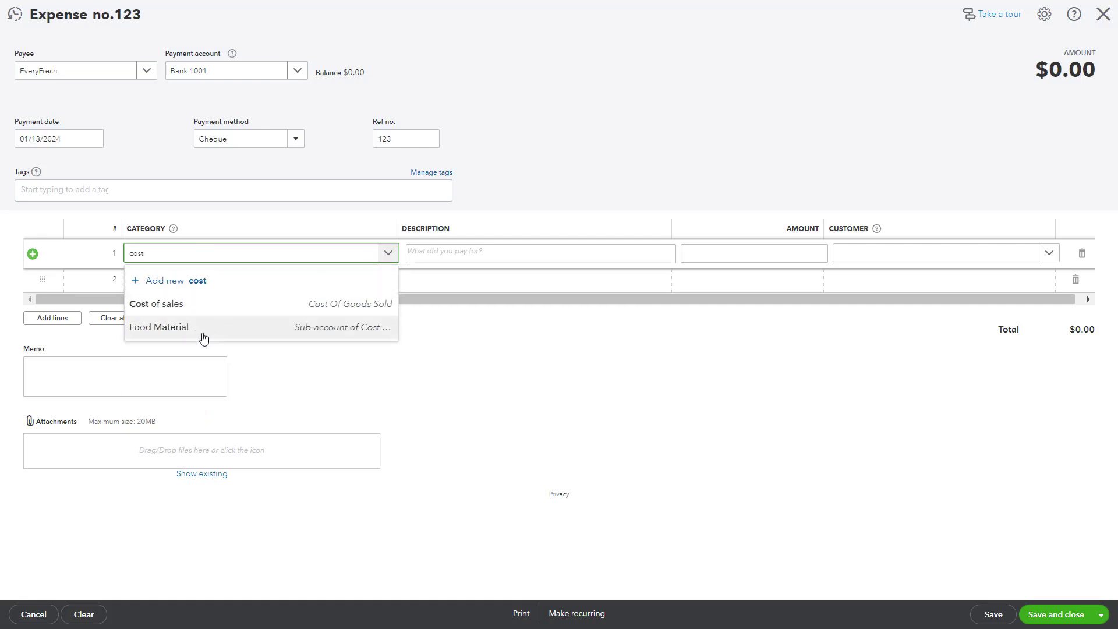
left_click(211, 337)
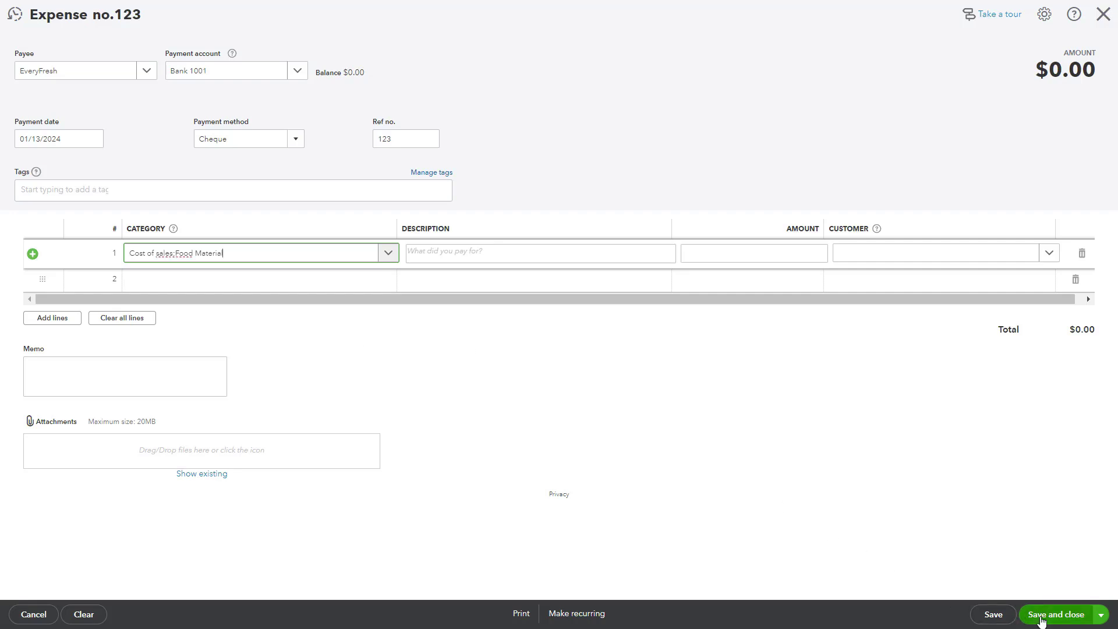
left_click(785, 251)
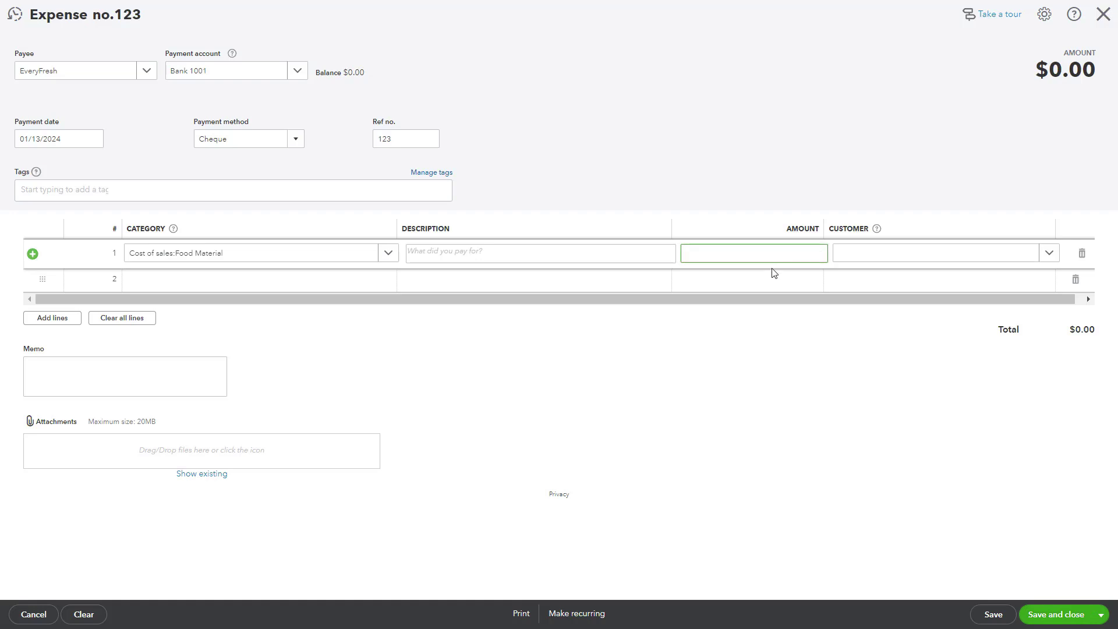
type("500")
left_click(1076, 615)
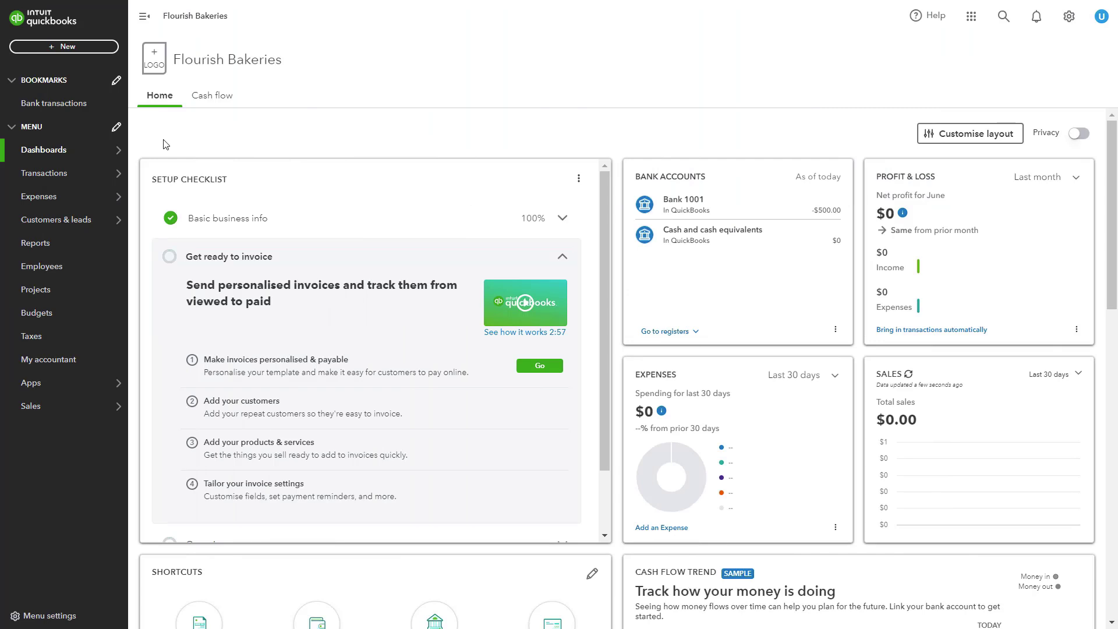
Start a new Expense and confirm its payment account remains Bank 1001.
left_click(69, 47)
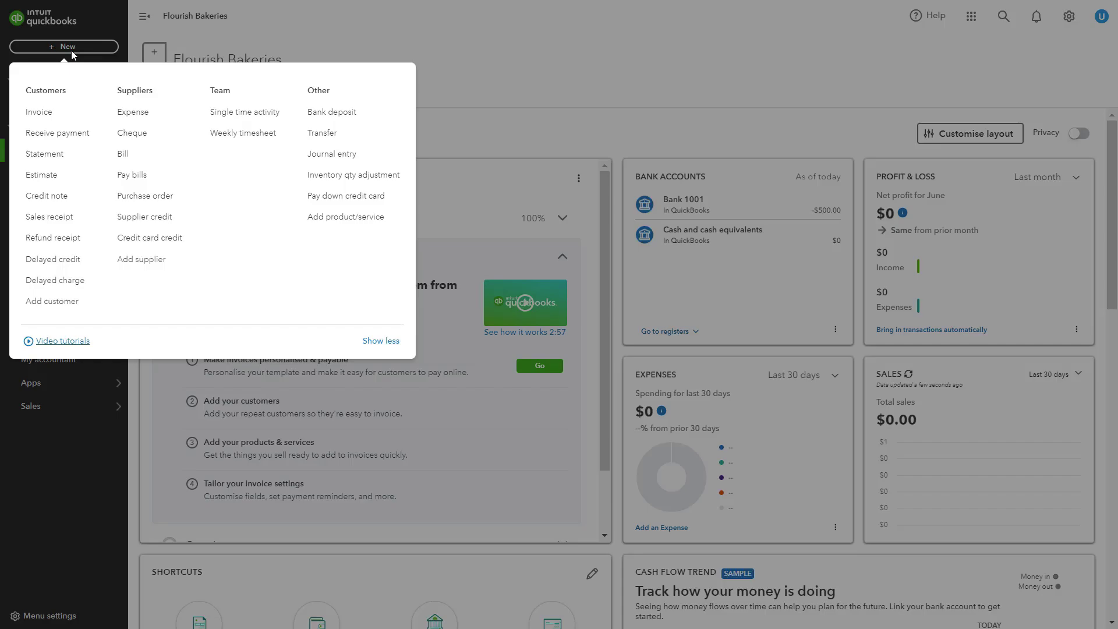
left_click(133, 112)
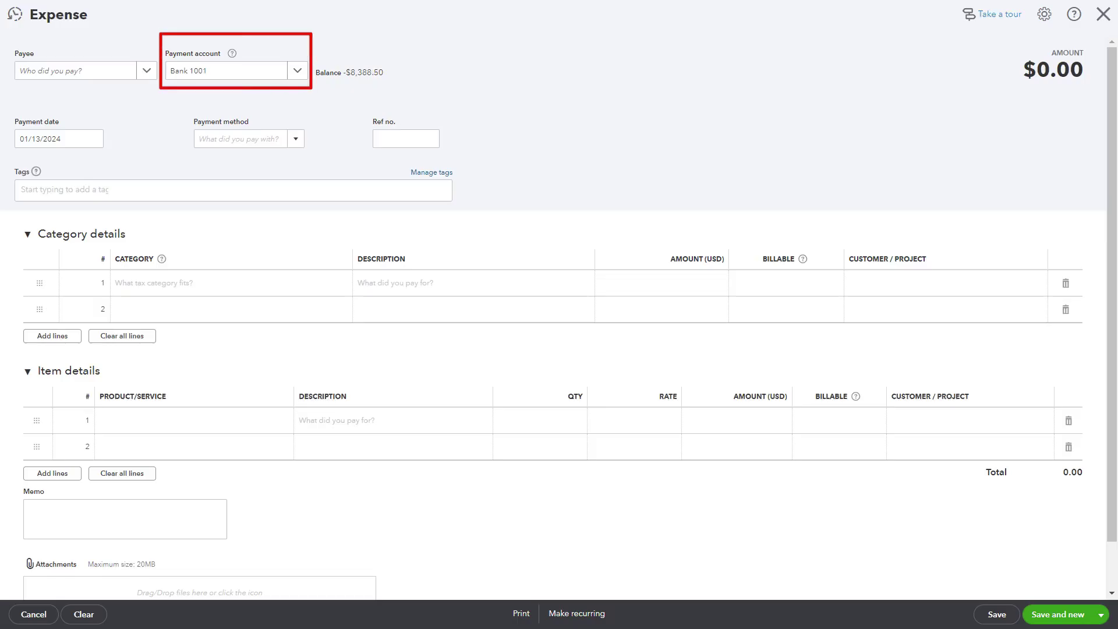
left_click(298, 70)
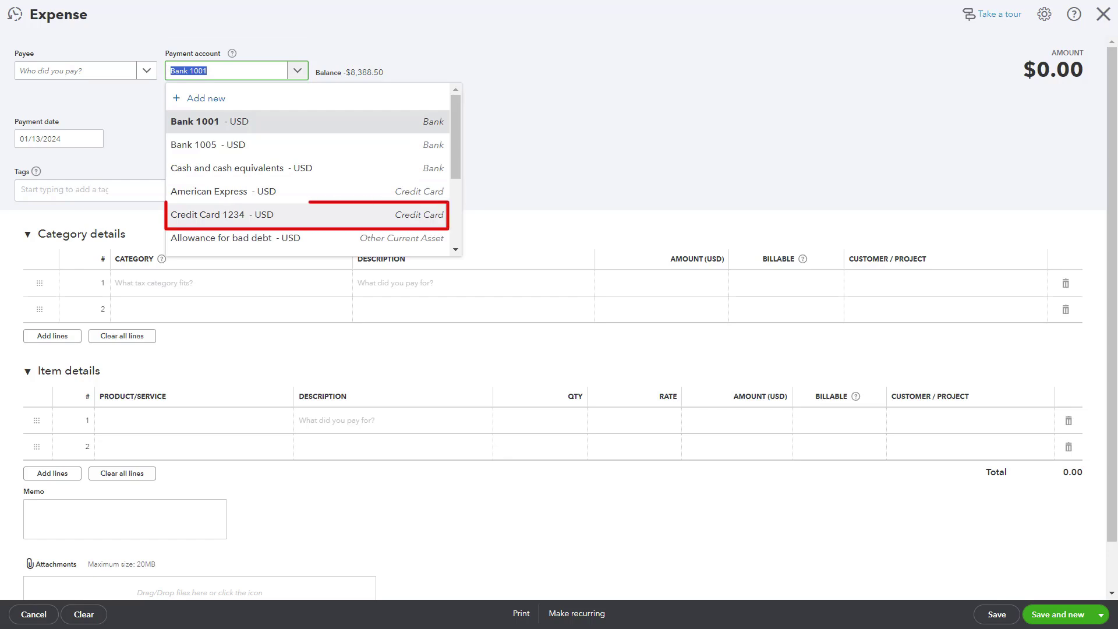
left_click(307, 215)
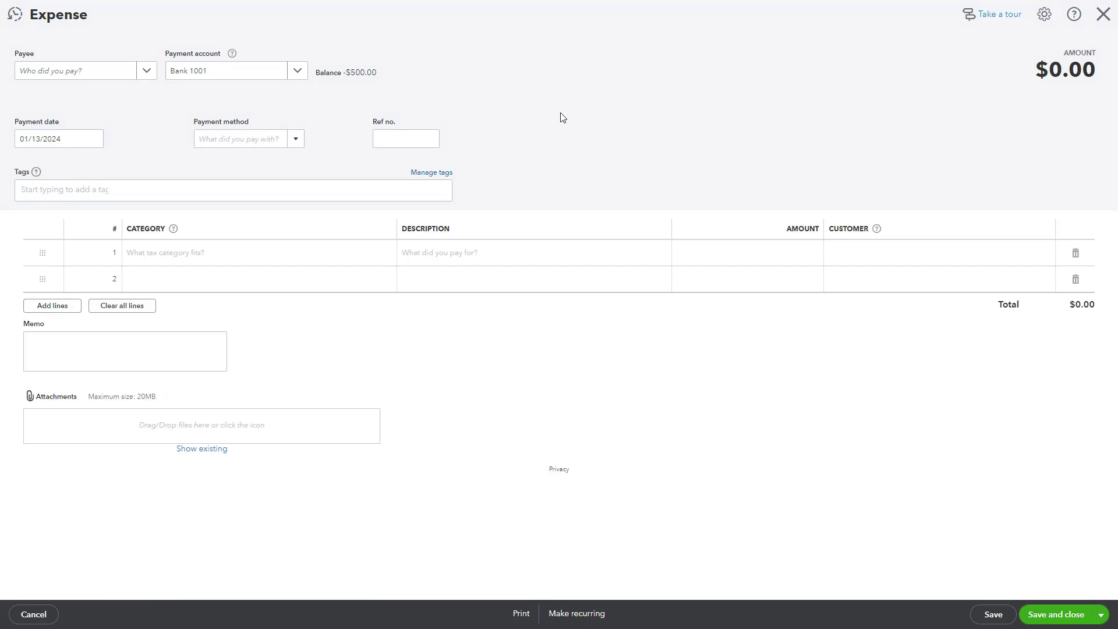
Add a new supplier named ExxonMobil as the expense's payee.
left_click(72, 76)
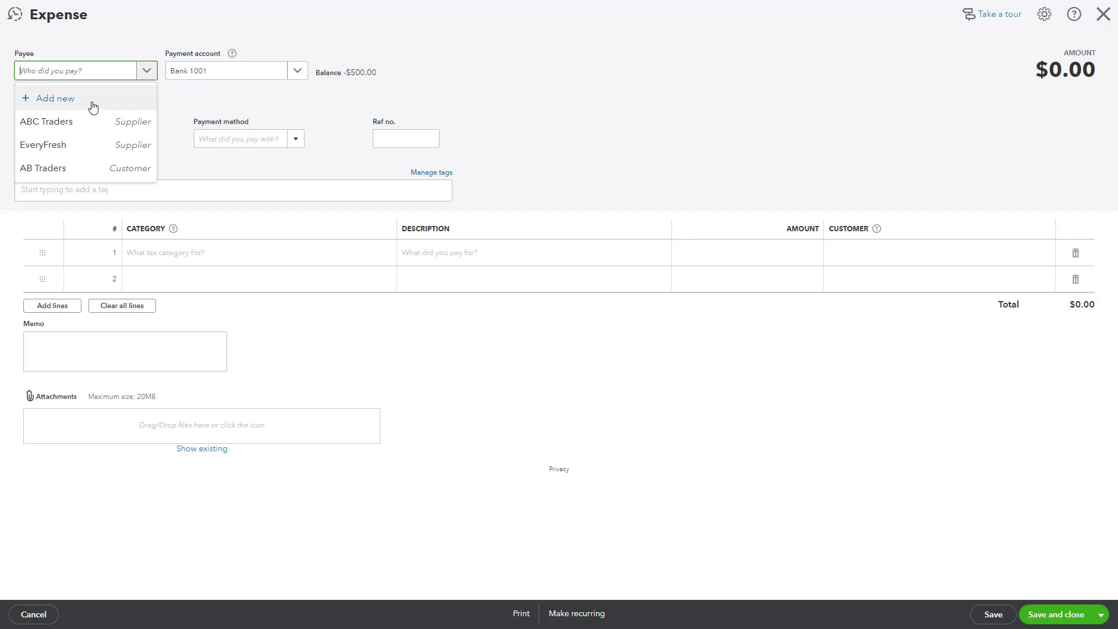
left_click(93, 105)
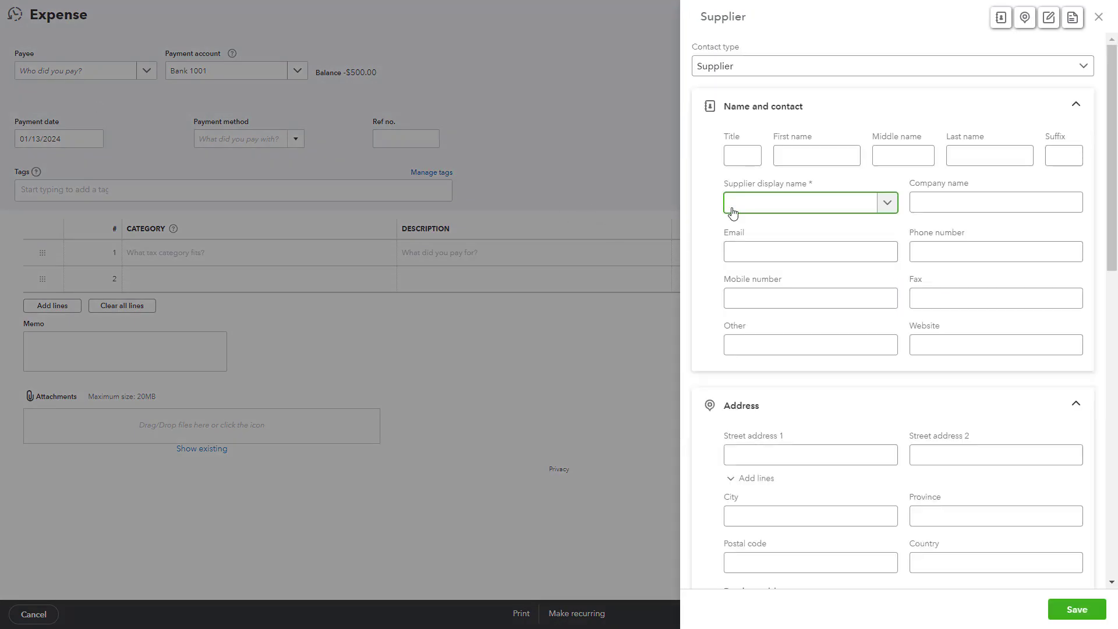
type("ExxonMobil")
left_click(1077, 609)
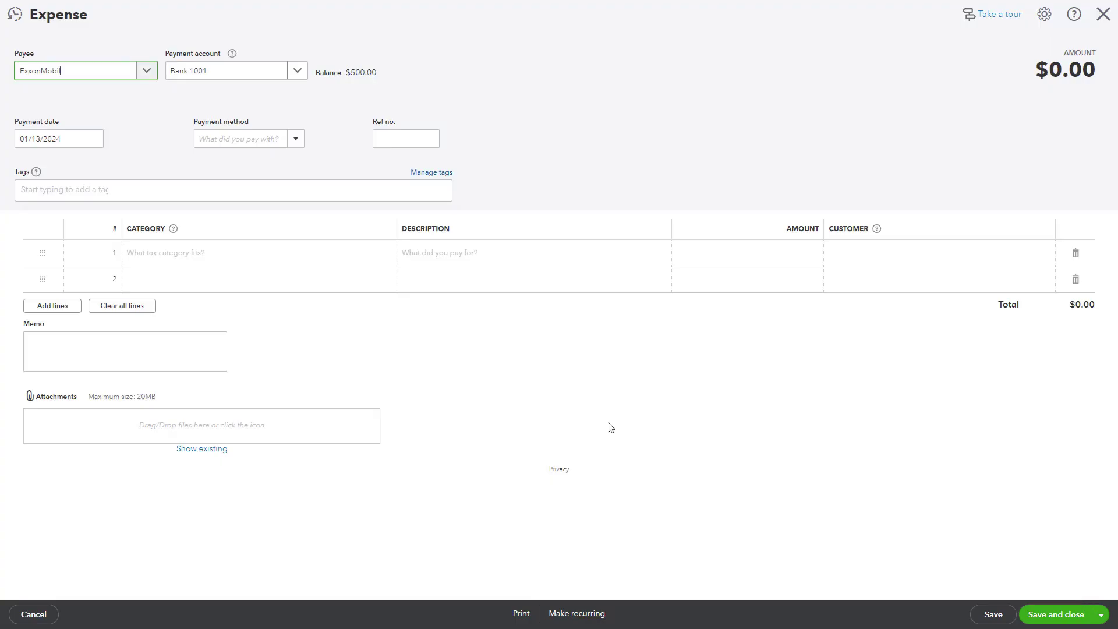
Set payment method to Credit Card and categorise line 1 as Vehicle, Gas, and Fuel.
left_click(298, 141)
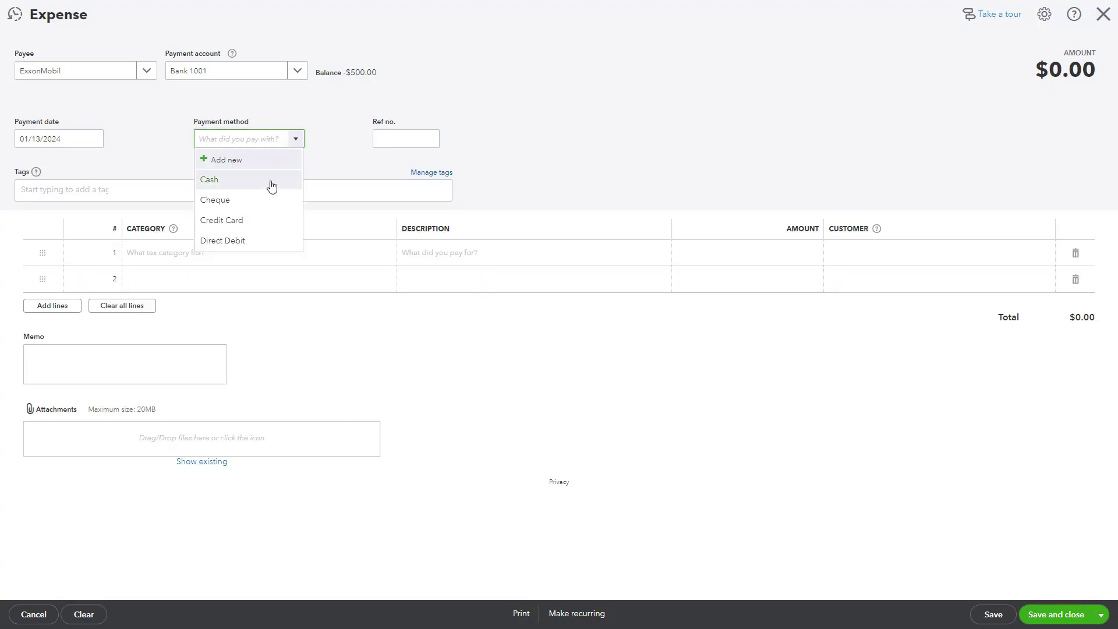
left_click(270, 222)
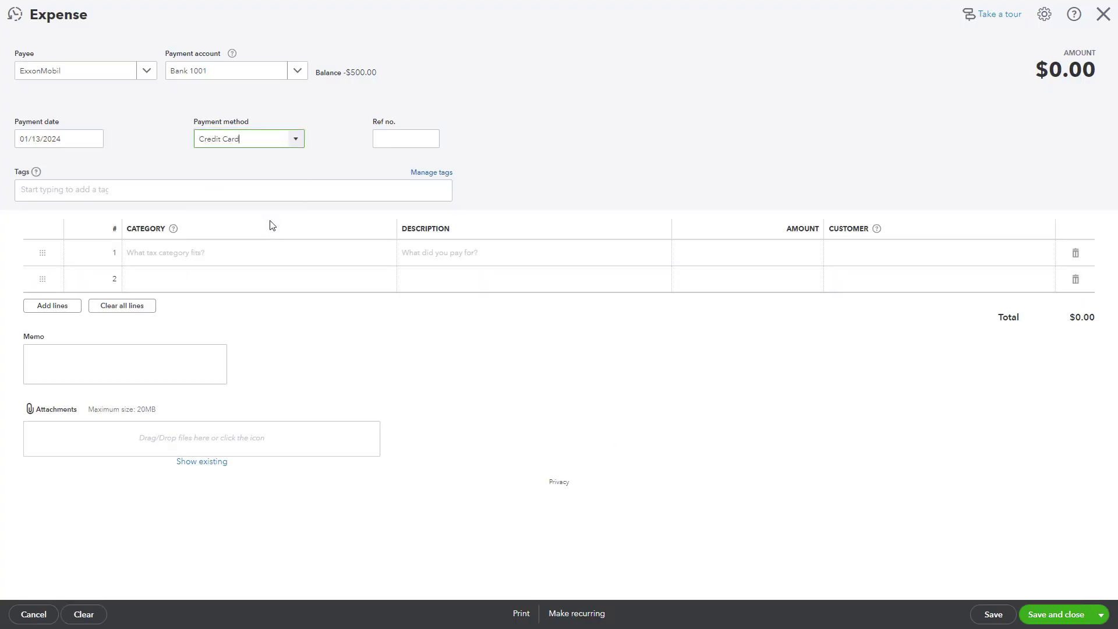
left_click(226, 257)
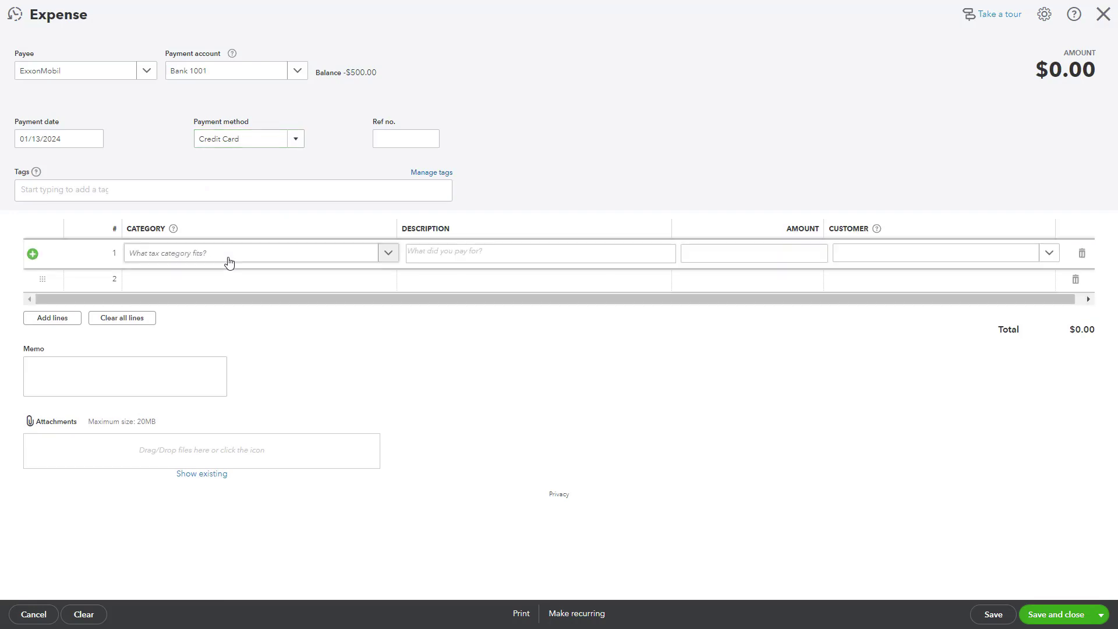
left_click(343, 254)
type("fuel")
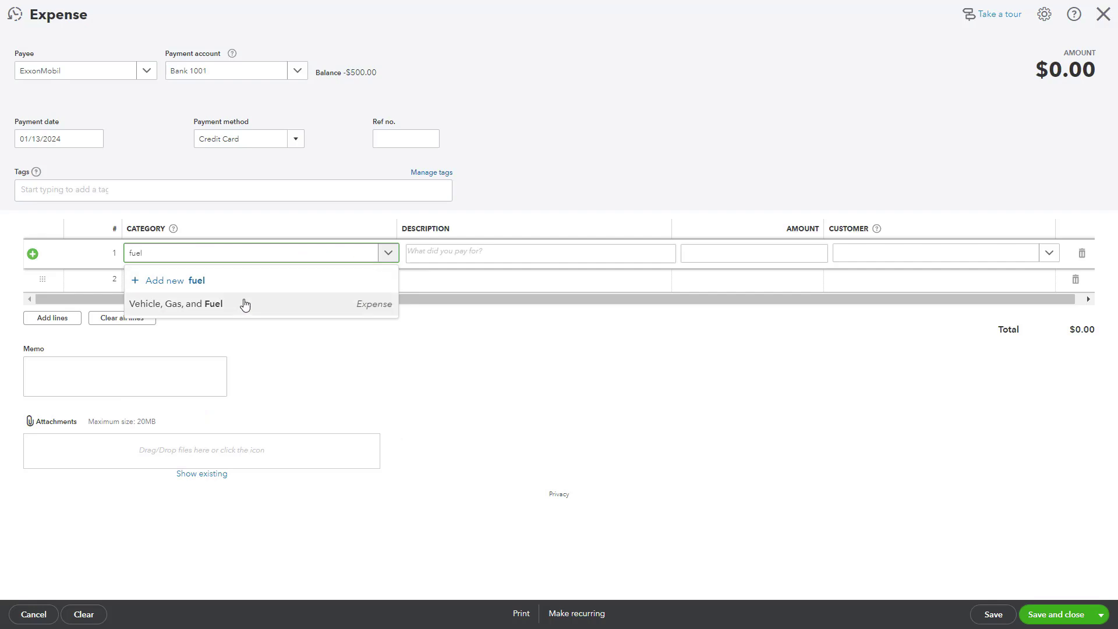
left_click(246, 303)
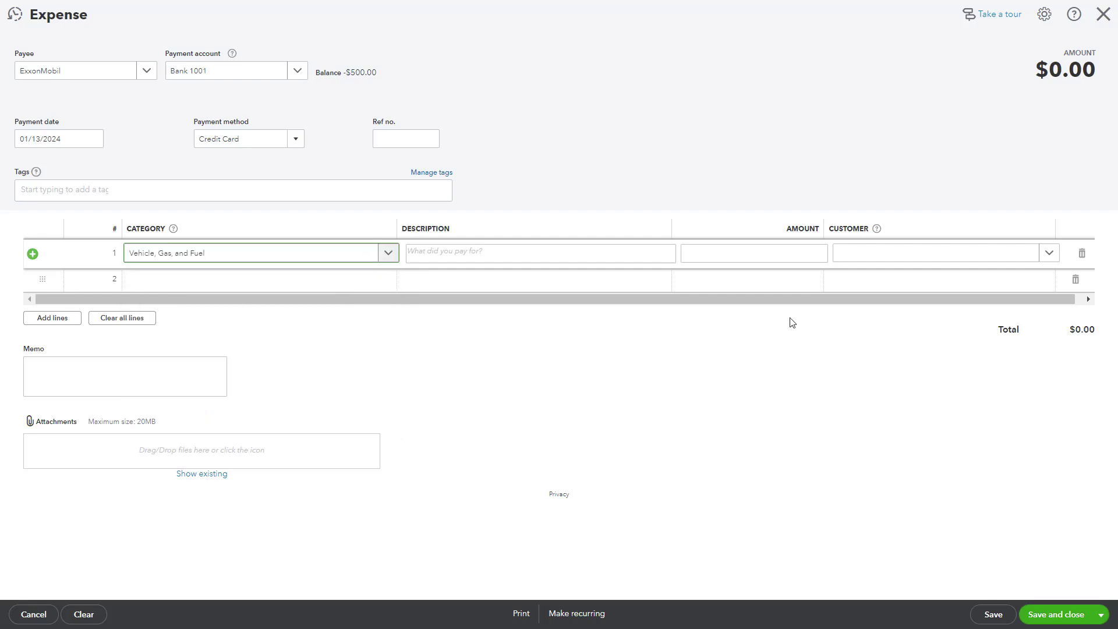
left_click(792, 252)
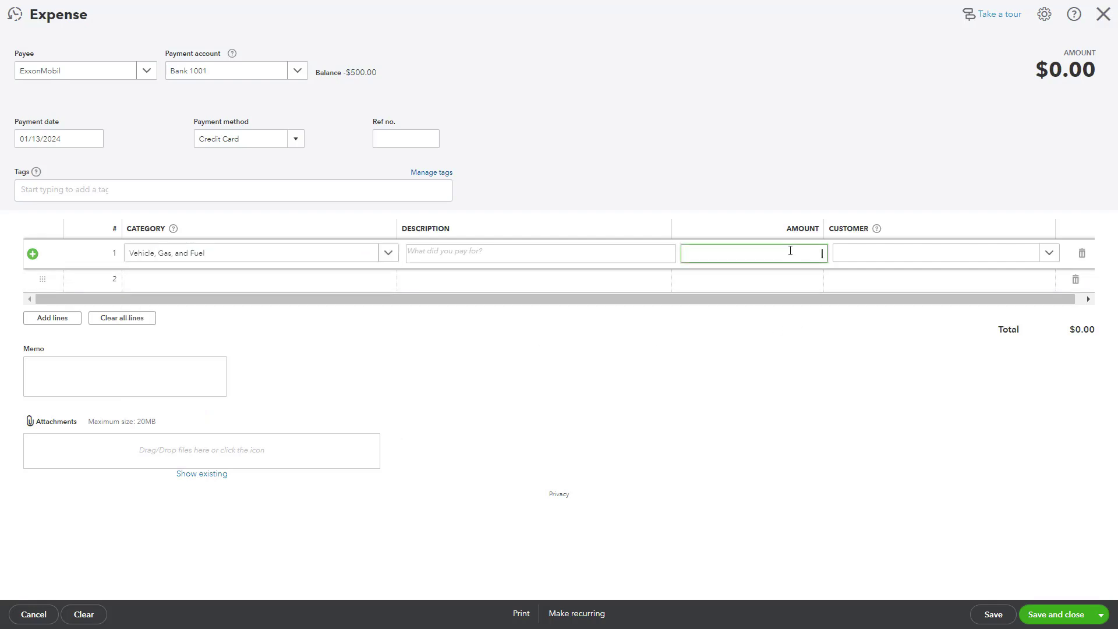
Save the ExxonMobil expense with 150.00 on line 1, then start a Credit card credit.
type("150")
left_click(741, 358)
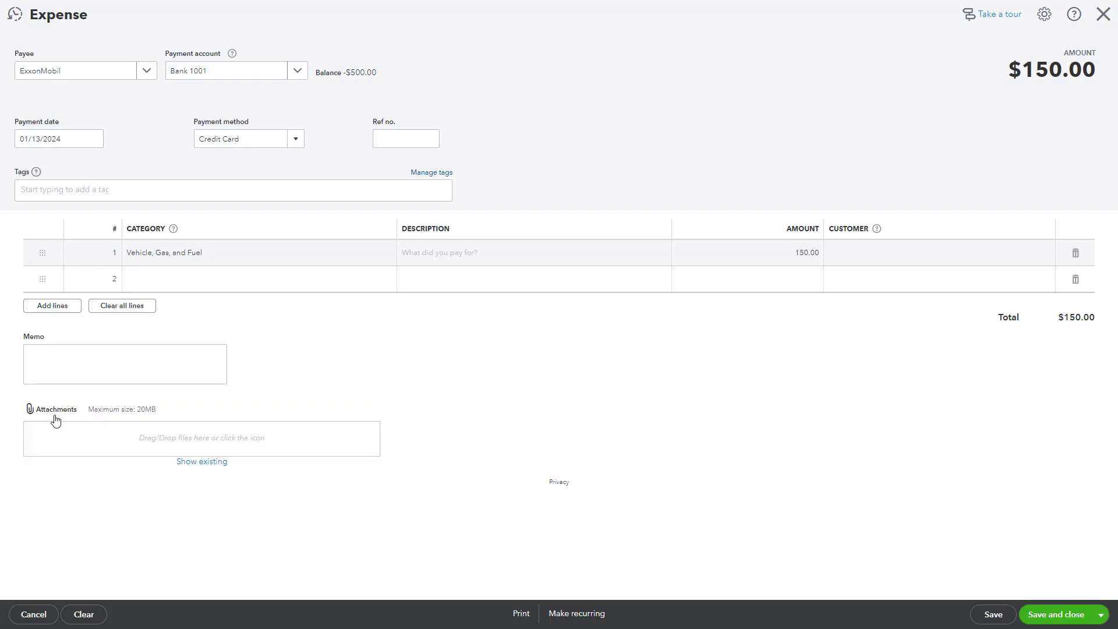
left_click(1063, 621)
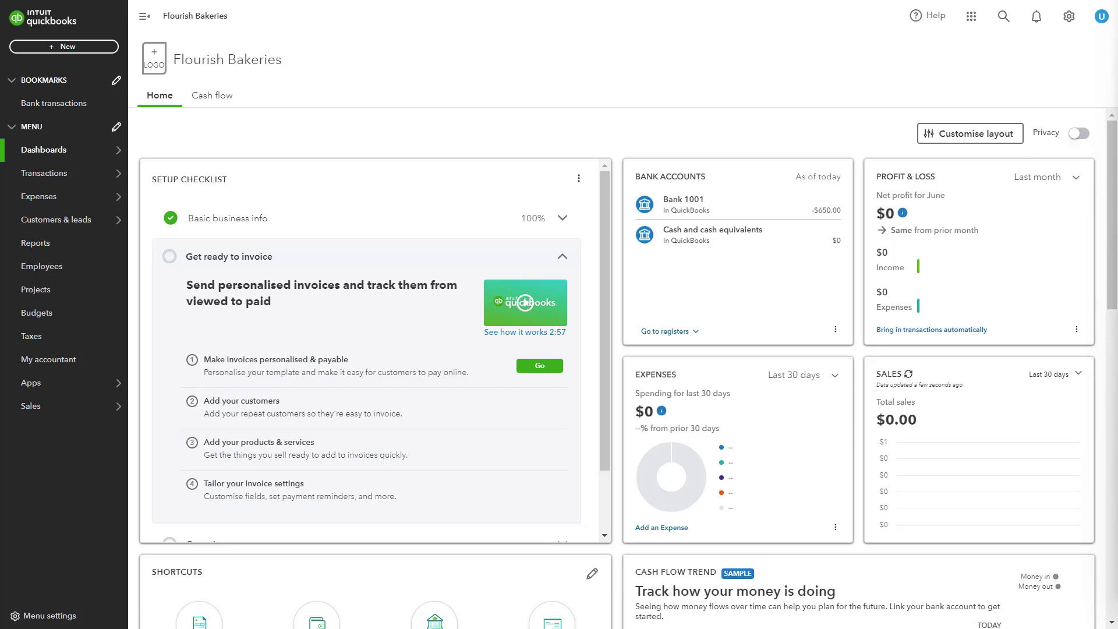
left_click(79, 50)
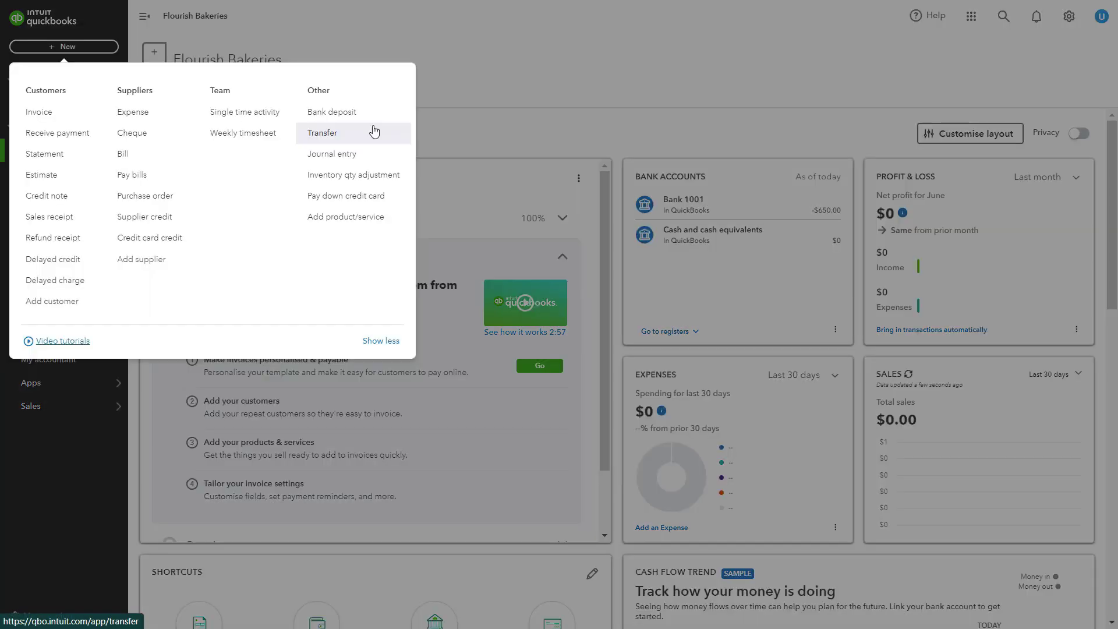
left_click(149, 239)
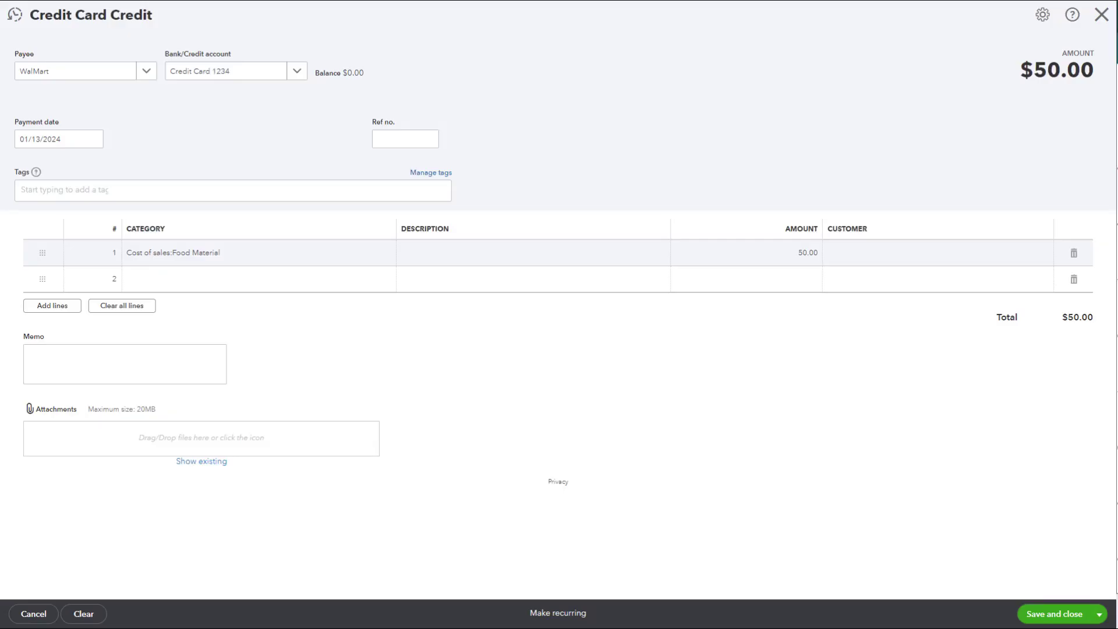
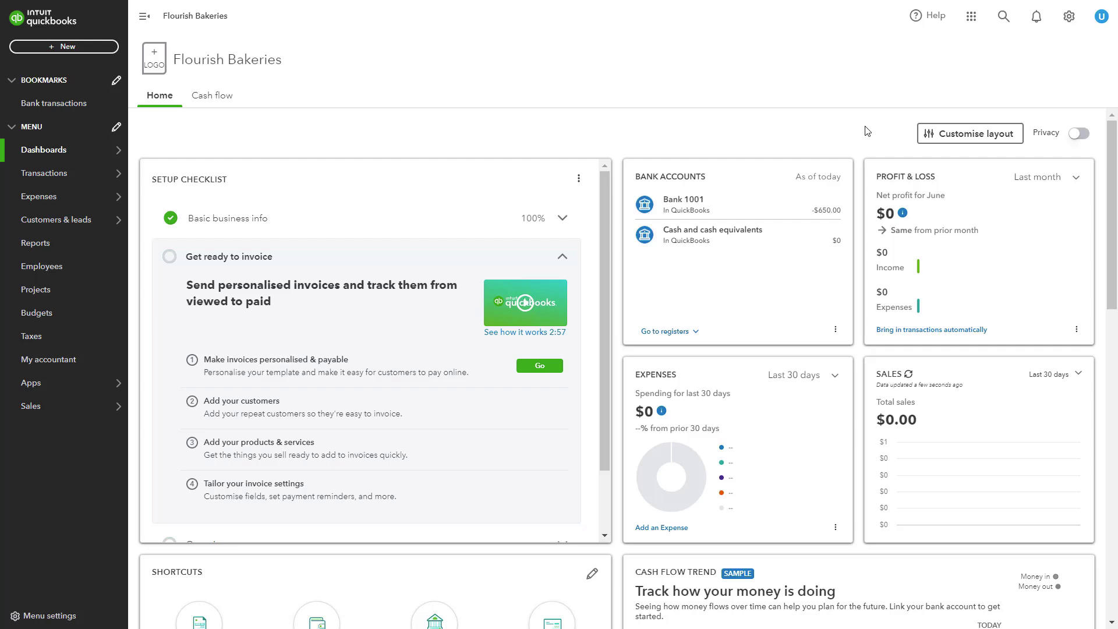
Turn on Multicurrency in Advanced settings, accepting the irreversibility notice, with US Dollar as home currency.
left_click(1068, 19)
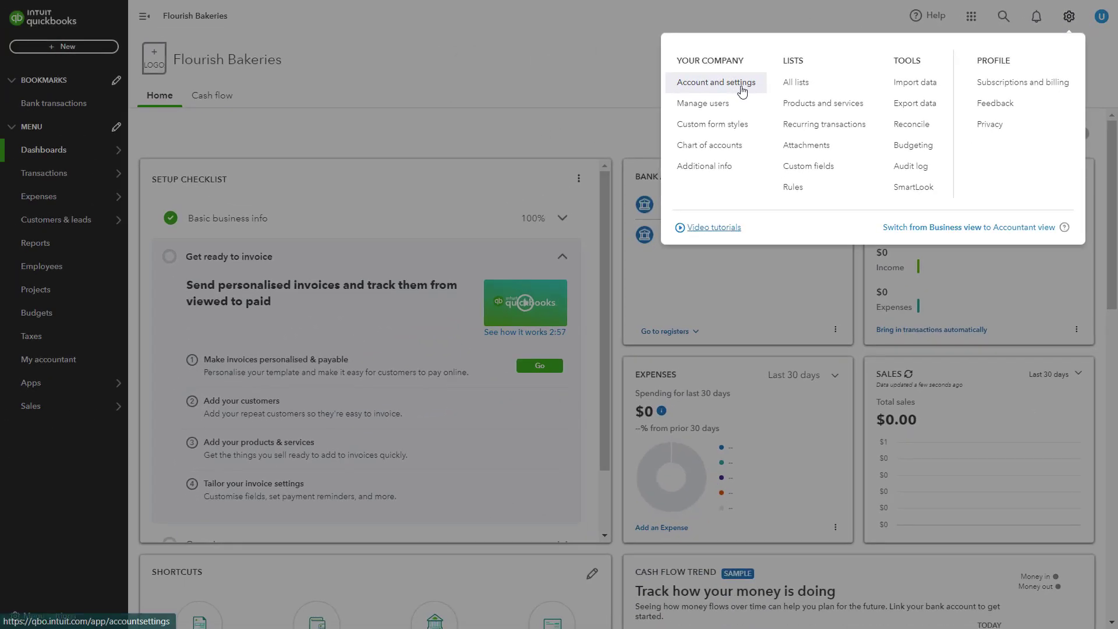
left_click(740, 84)
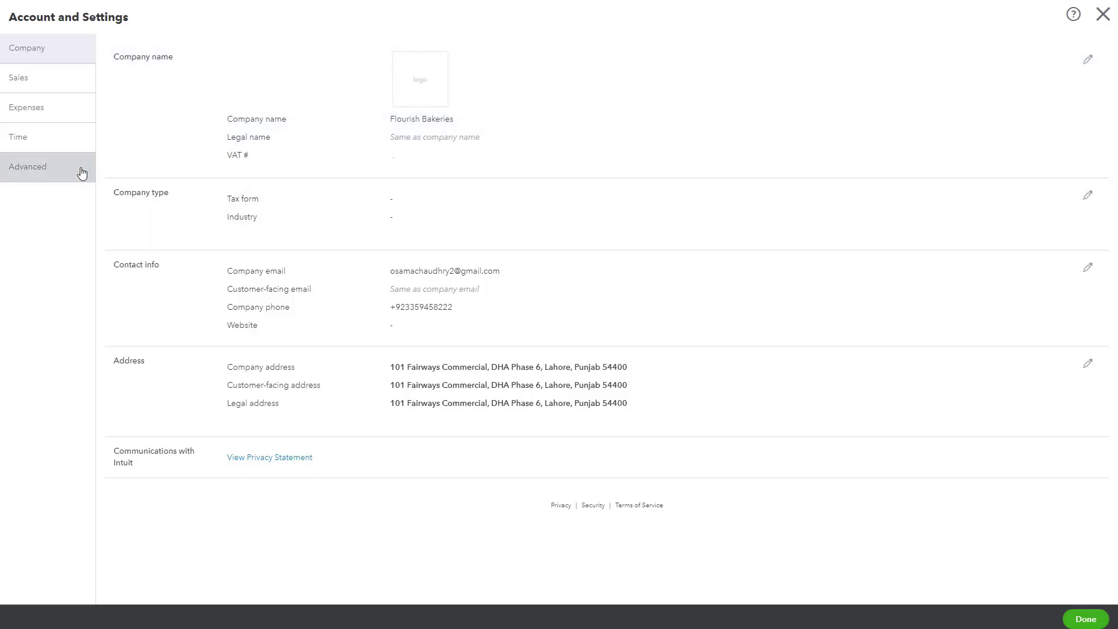
left_click(56, 173)
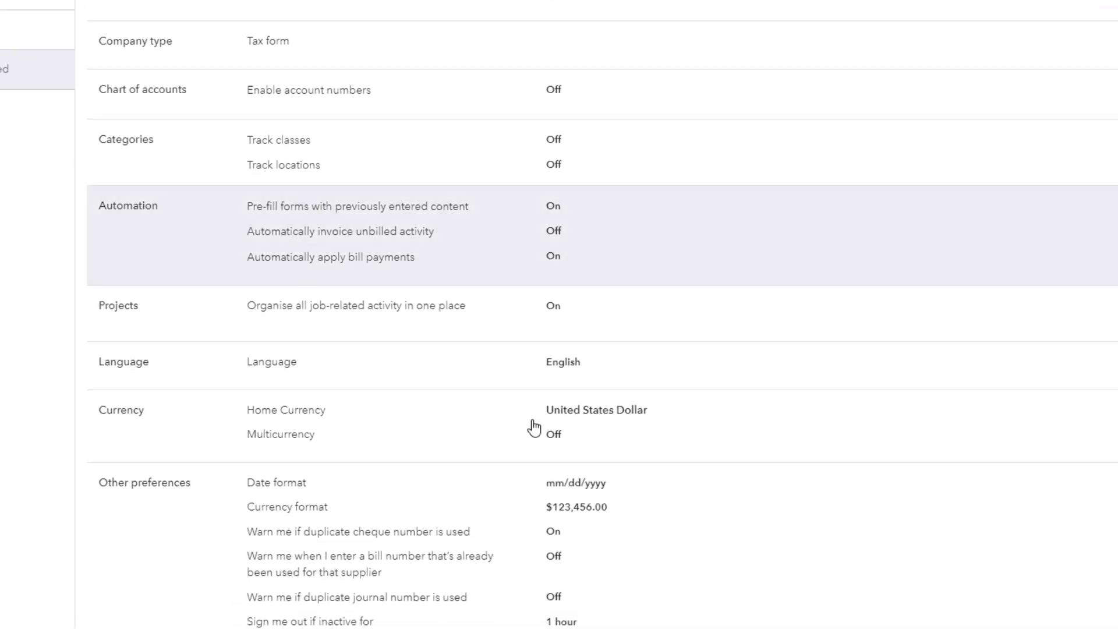
scroll(815, 367, "down", 1)
left_click(641, 403)
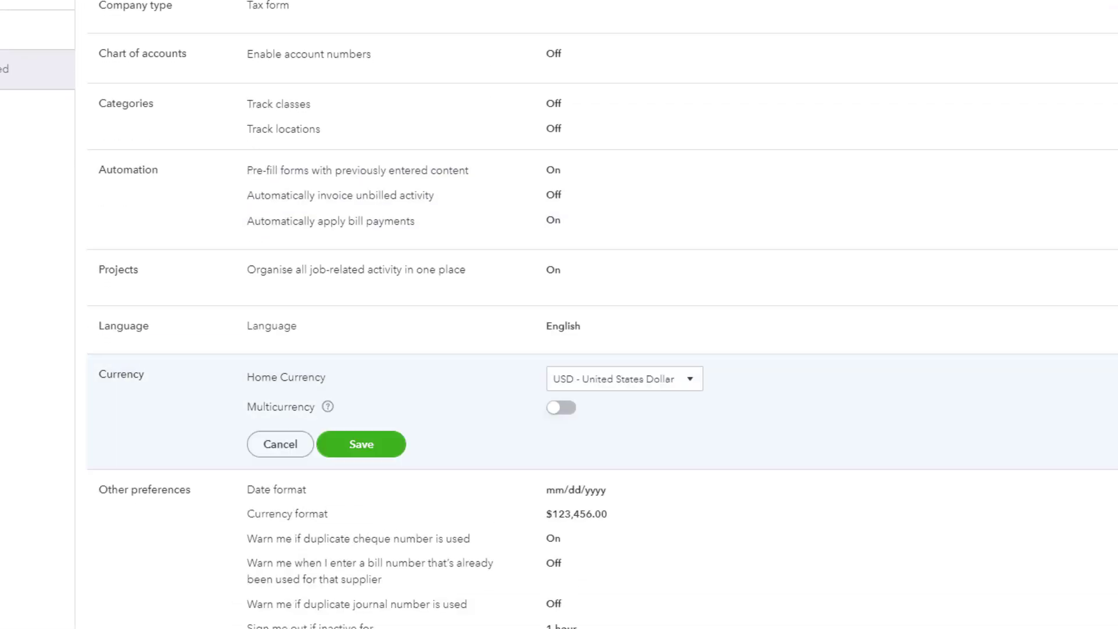
left_click(569, 414)
scroll(561, 454, "down", 2)
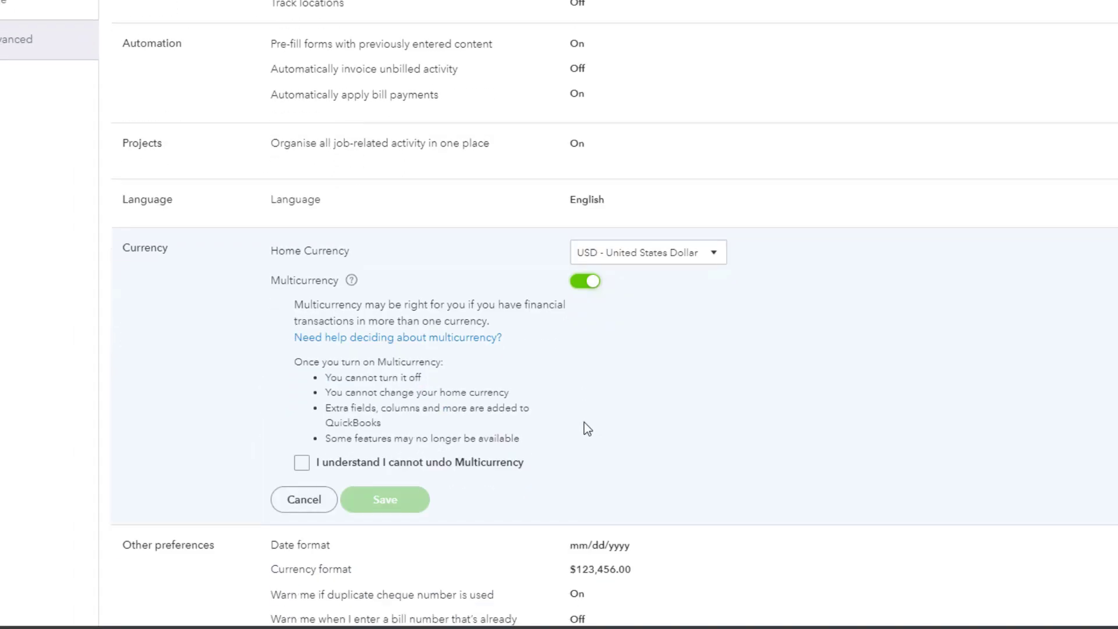
left_click(336, 461)
left_click(300, 461)
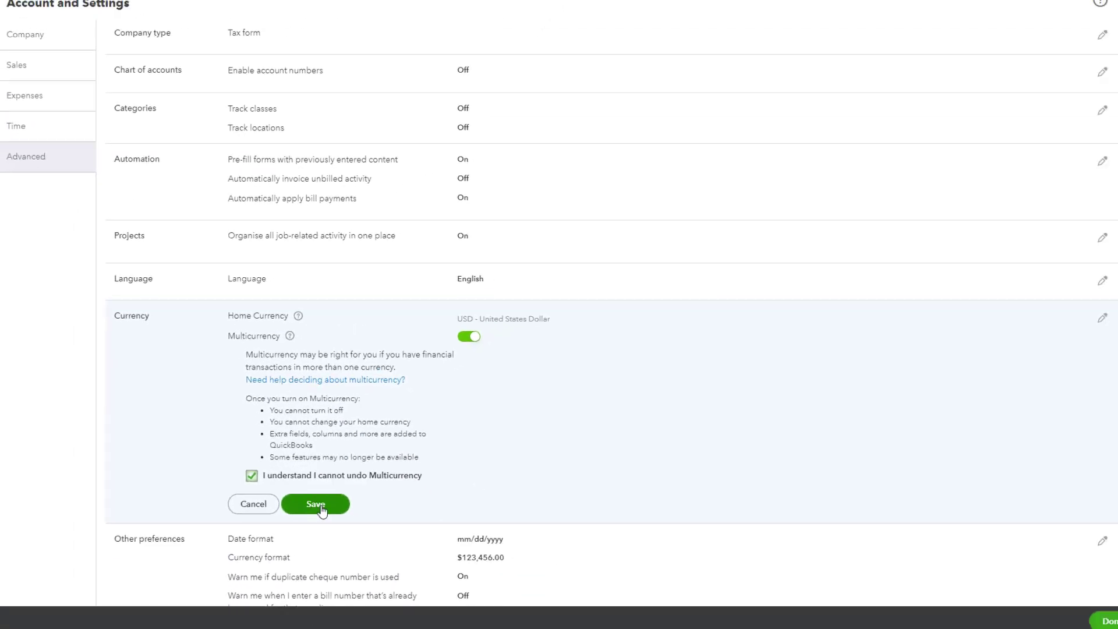
left_click(410, 499)
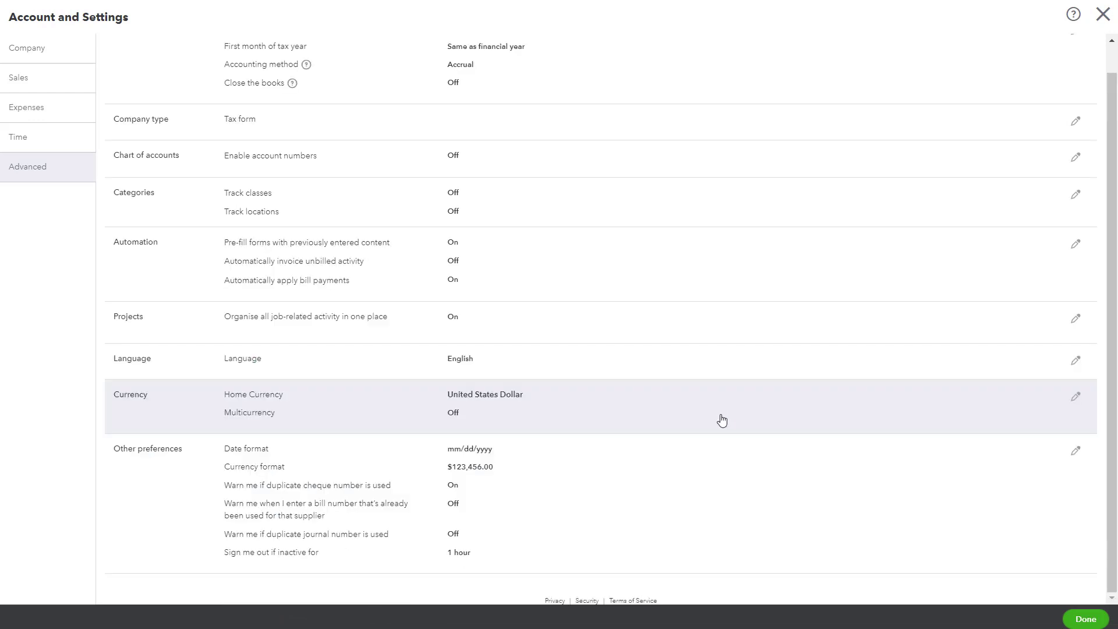
left_click(1075, 621)
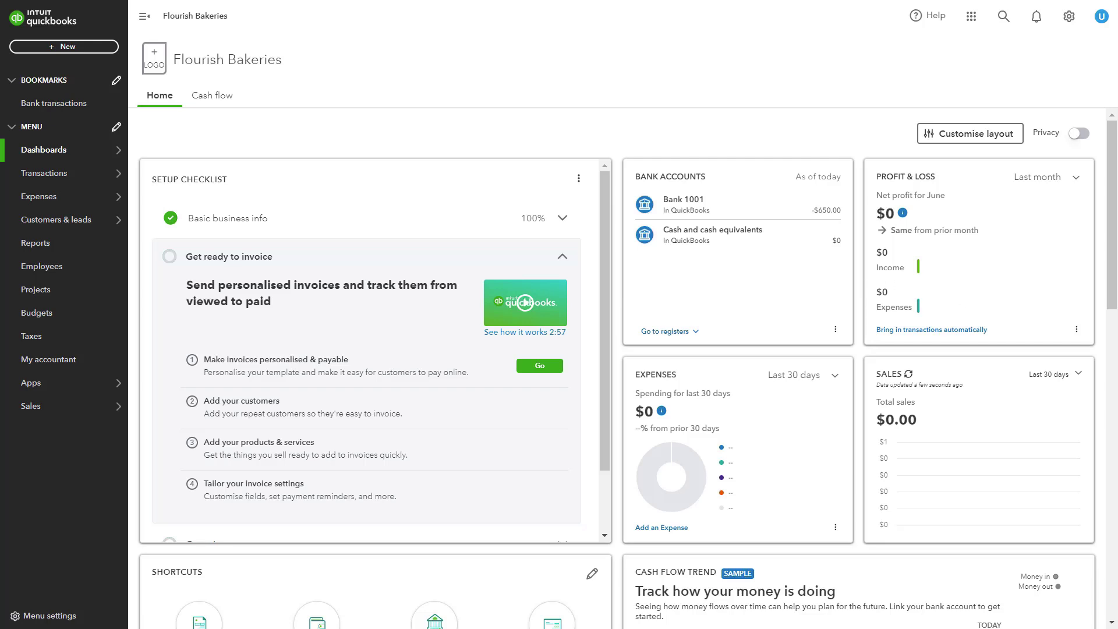
Open the Chart of accounts and start creating a new account.
left_click(170, 243)
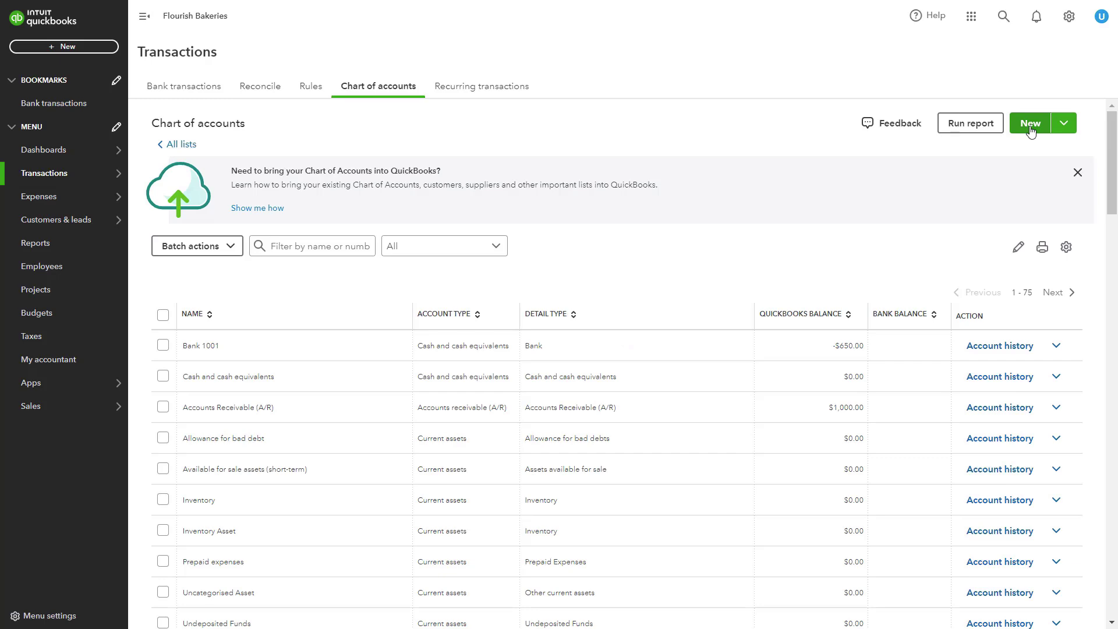
left_click(1030, 124)
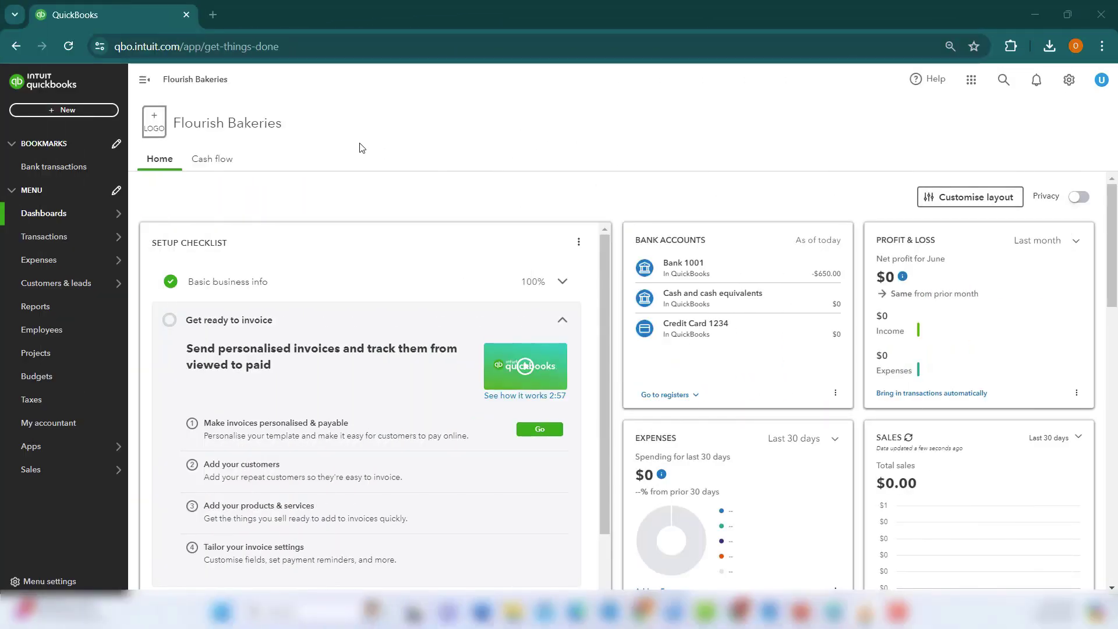
Start new invoice 1002 and enter 'Mr Yoo' as its customer name.
left_click(94, 114)
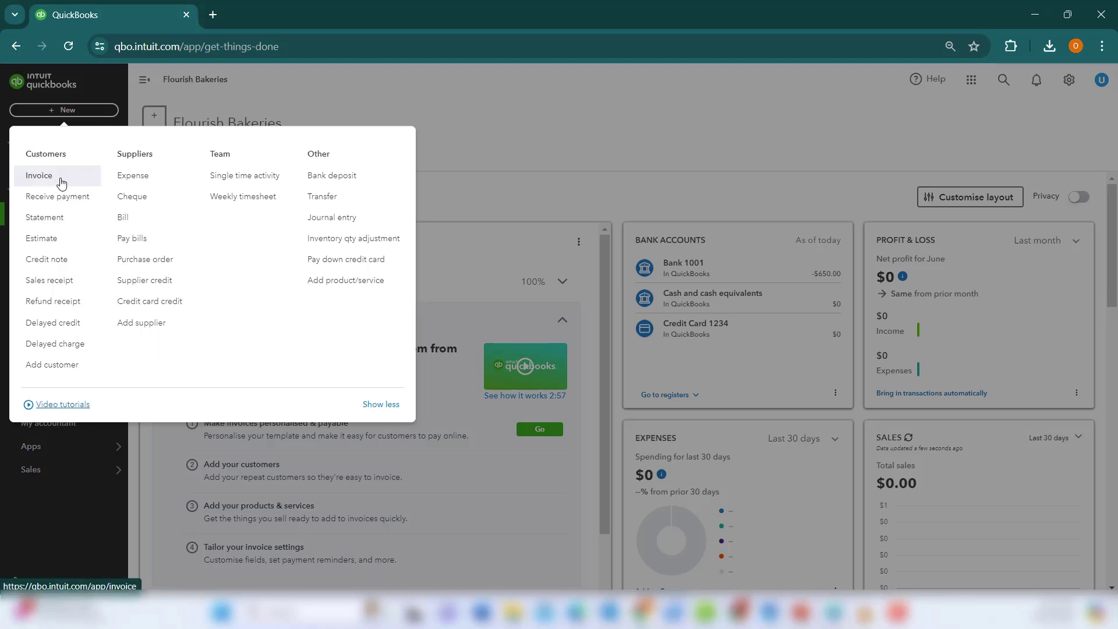
left_click(61, 183)
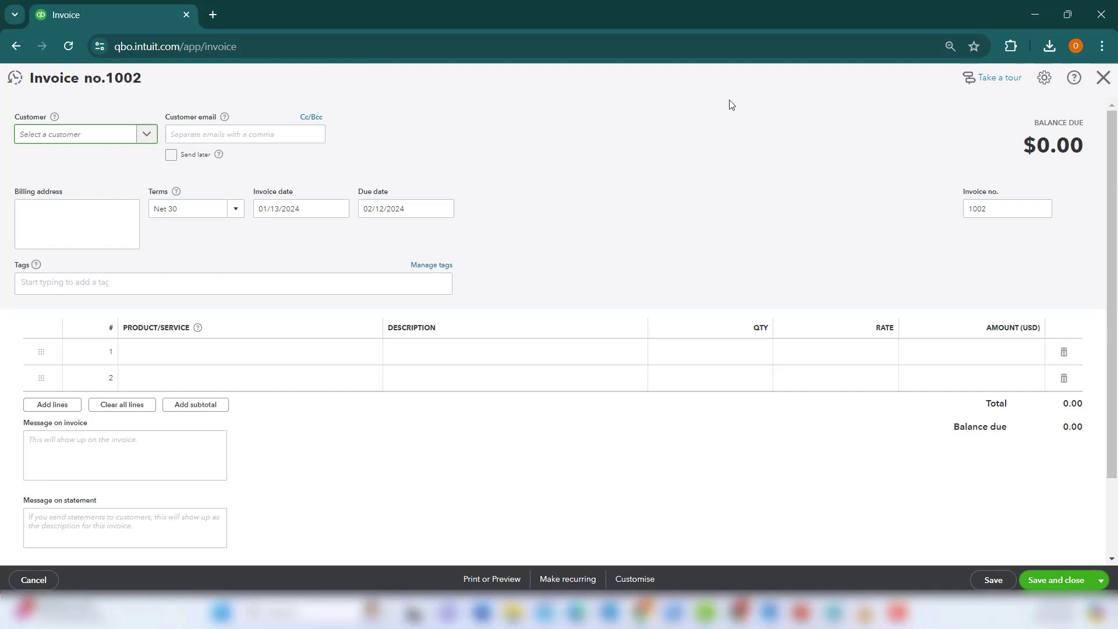
left_click(110, 140)
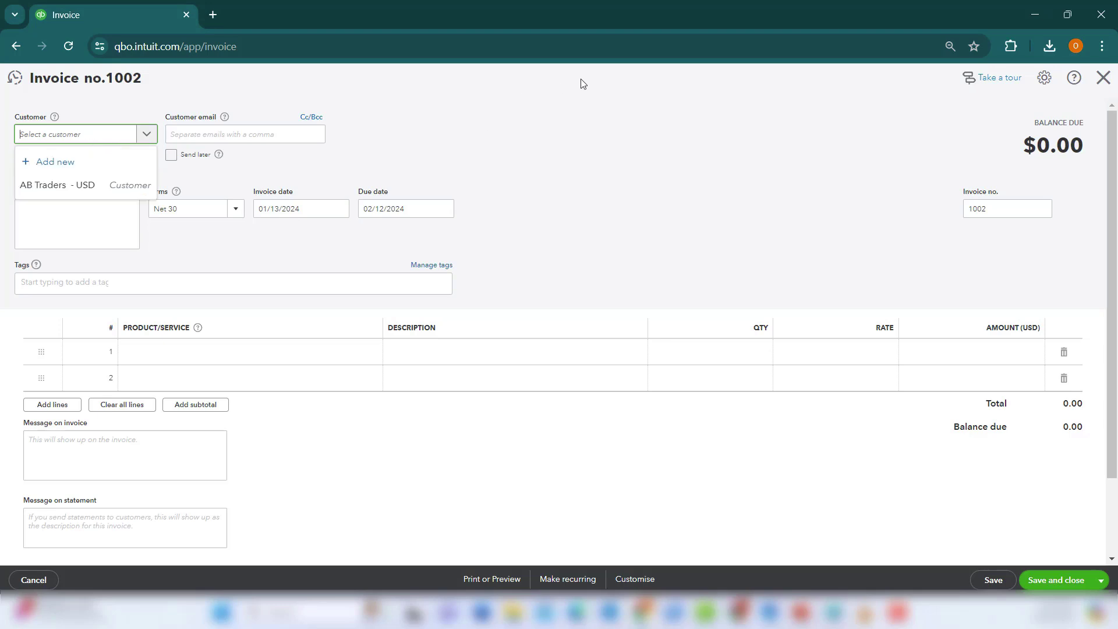
type("M")
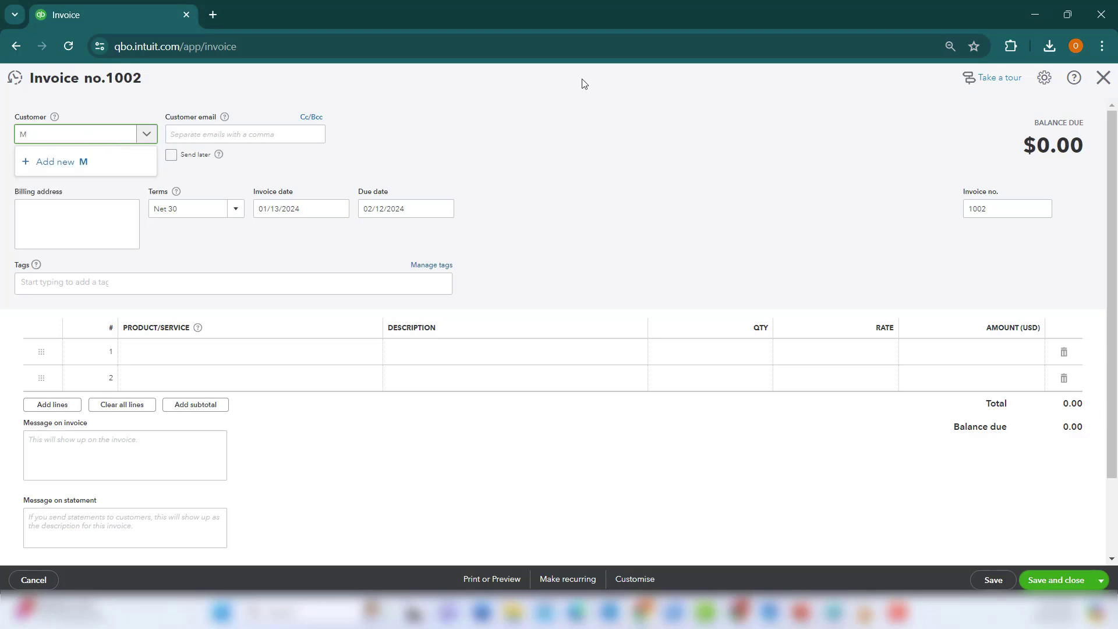
type("r Yoo")
key("BackSpace")
key("BackSpace")
key("BackSpace")
key("BackSpace")
key("BackSpace")
key("BackSpace")
left_click(615, 165)
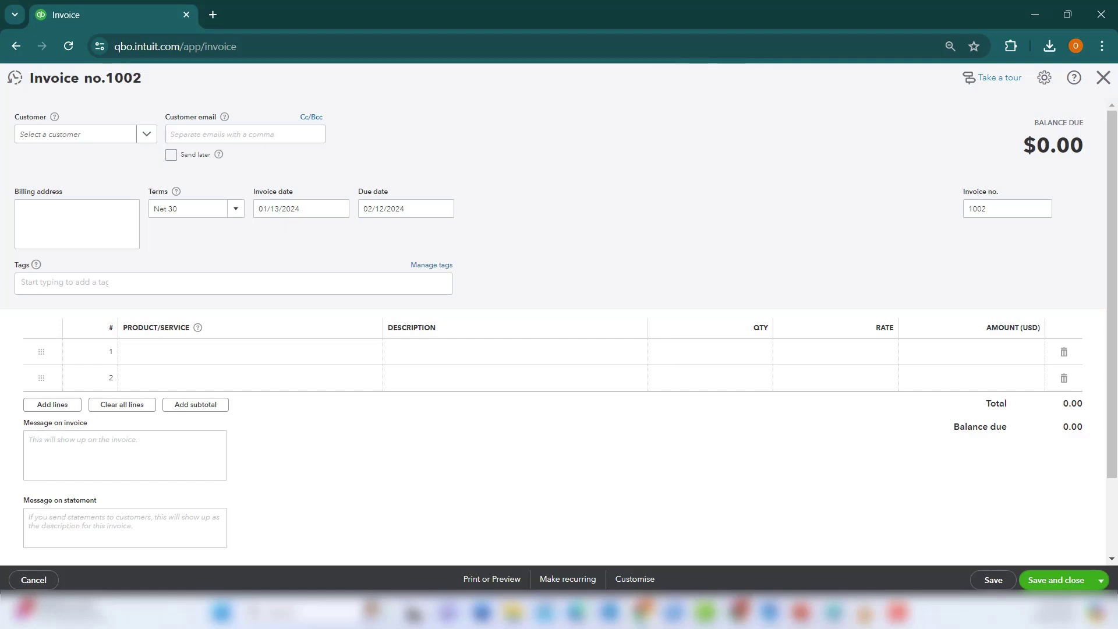
left_click(69, 135)
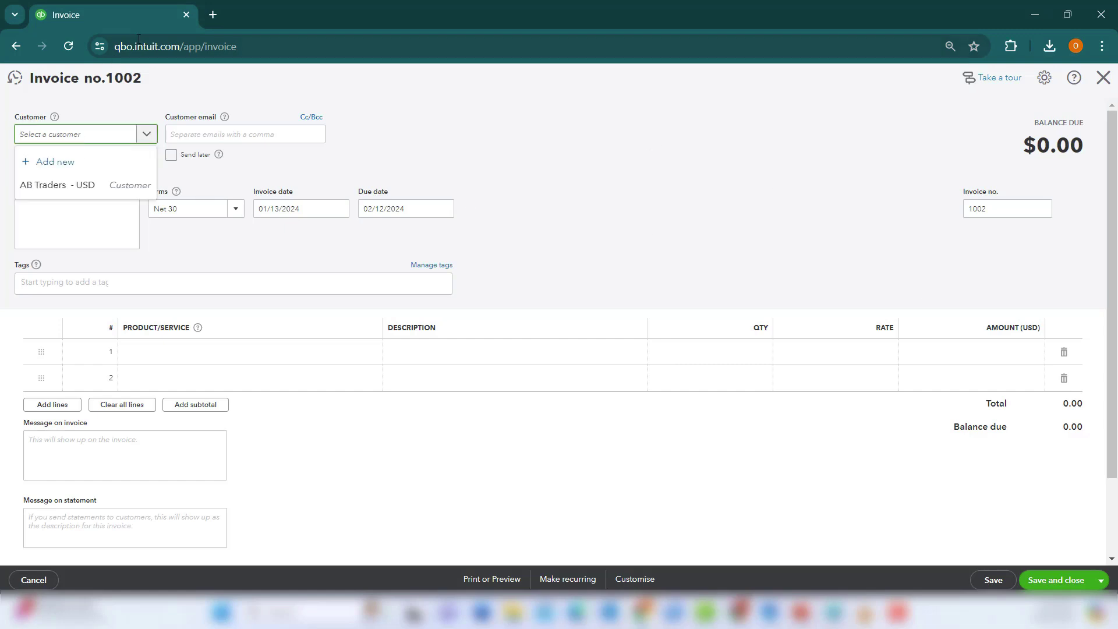
type("Mr Yoo")
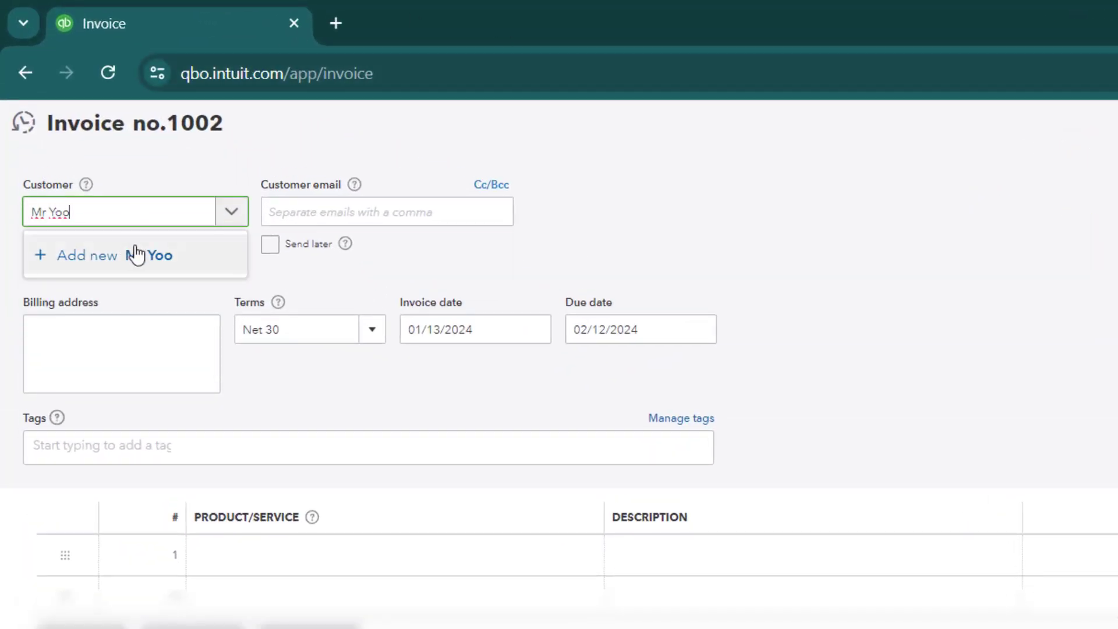
Add Mr Yoo as a new customer with CNY Chinese Yuan currency.
left_click(151, 258)
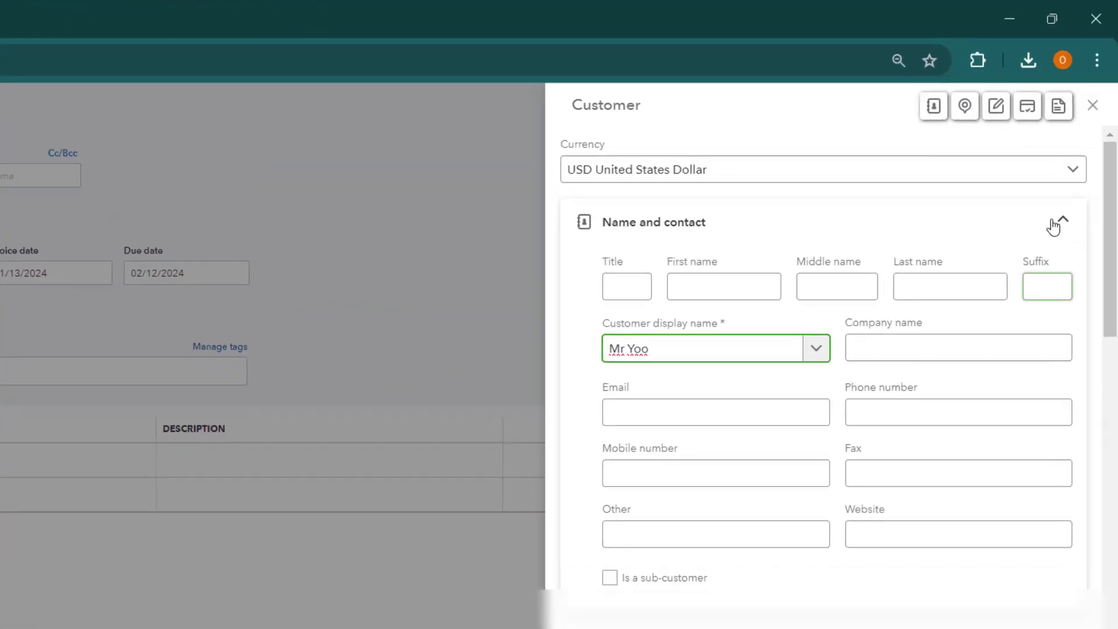
left_click(1084, 171)
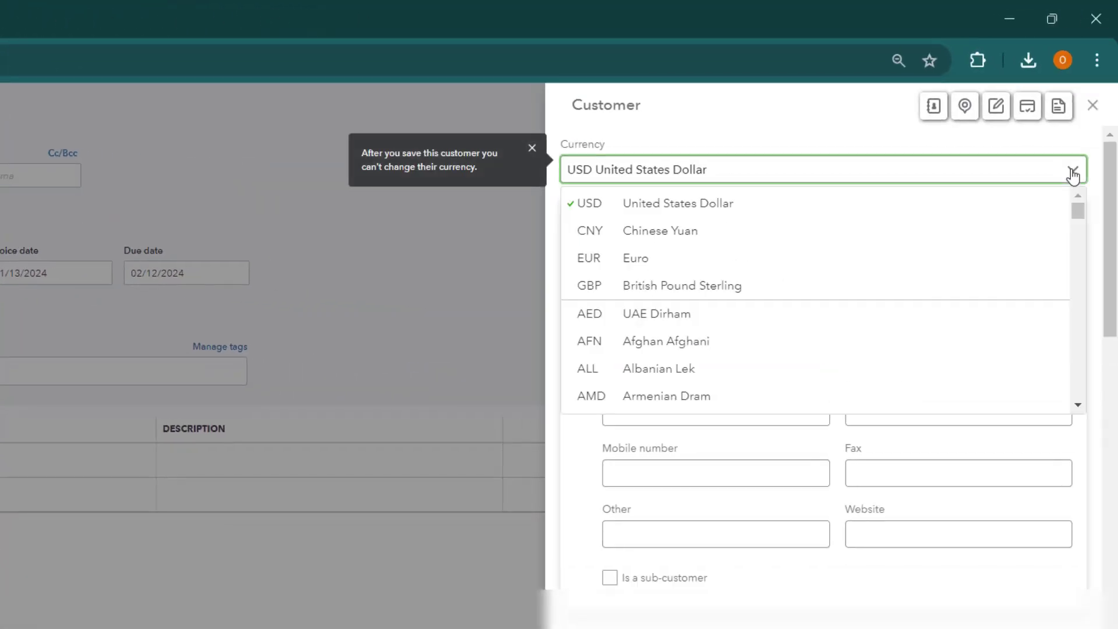
left_click(884, 233)
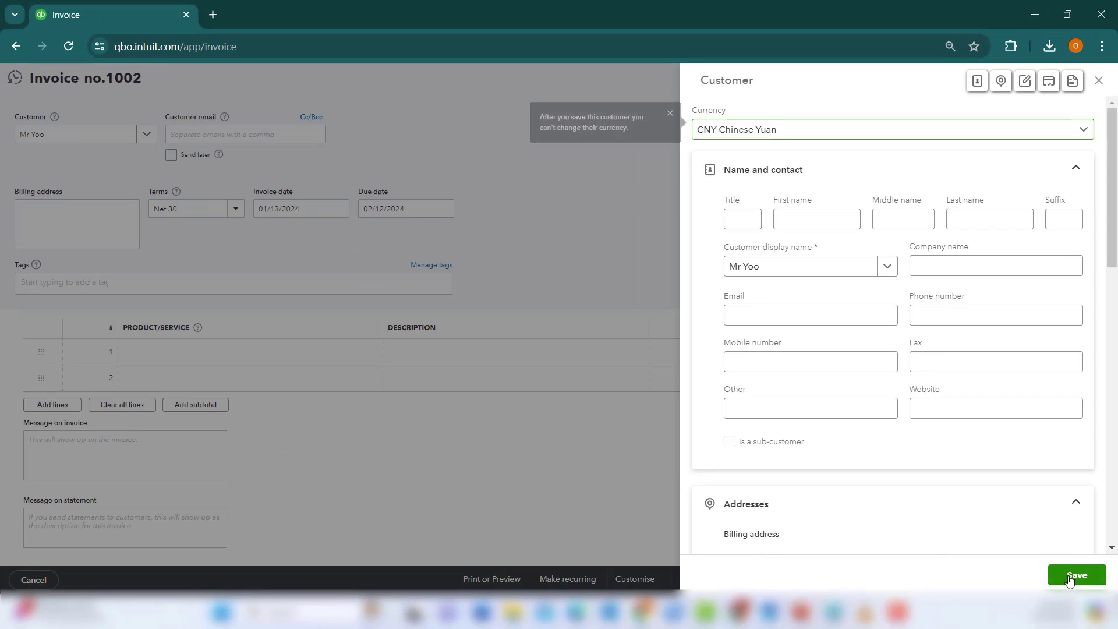
left_click(1069, 577)
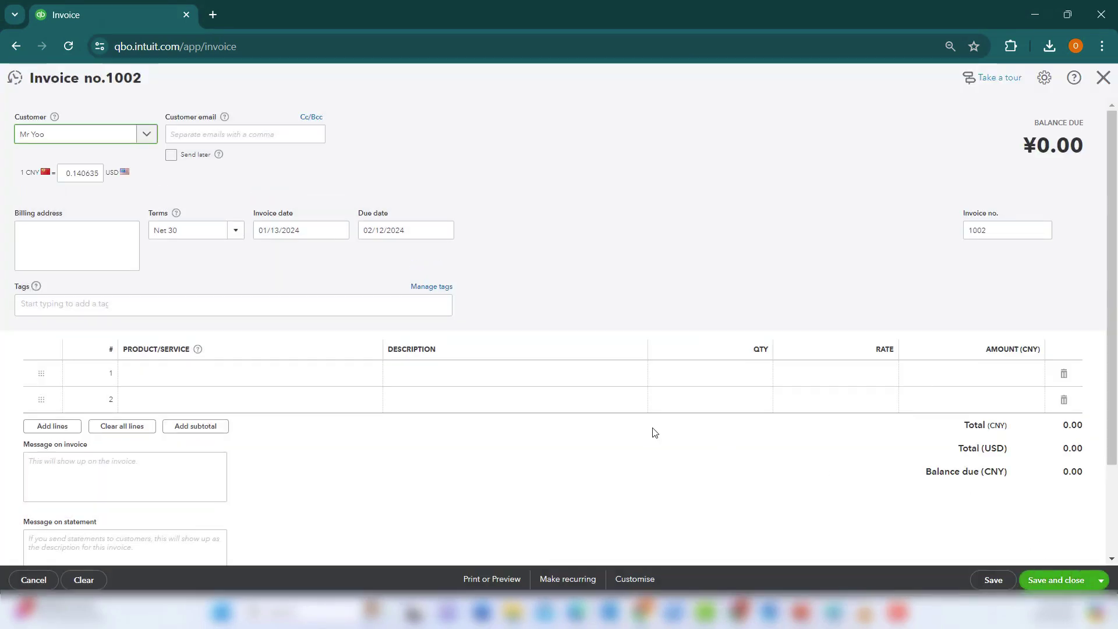
Put Consulting Services with quantity 2 on invoice line 1.
left_click(287, 386)
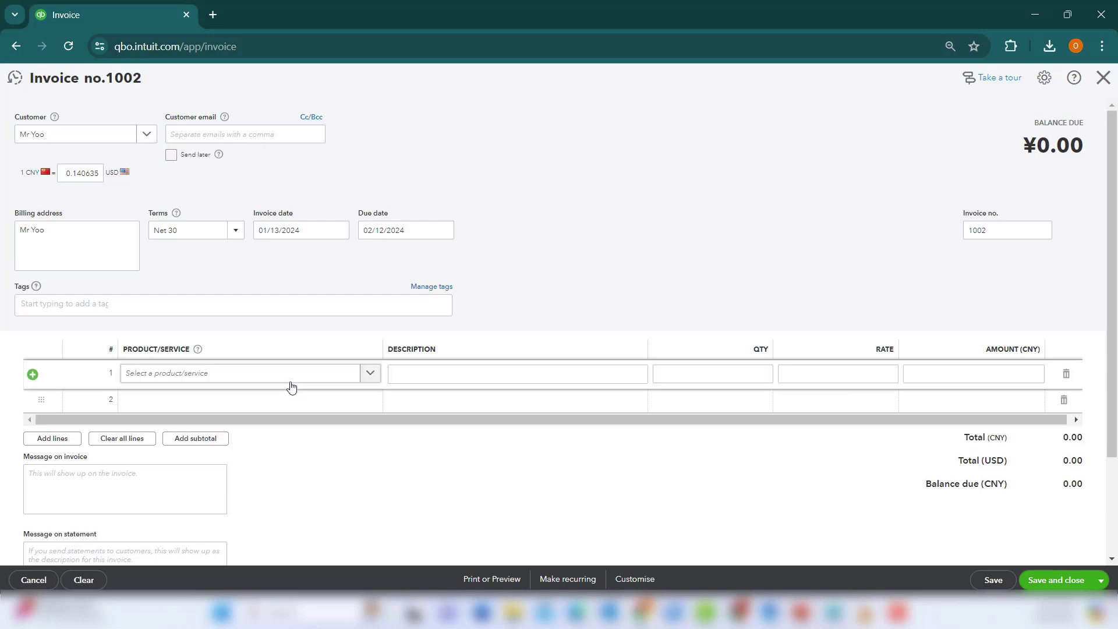
left_click(370, 373)
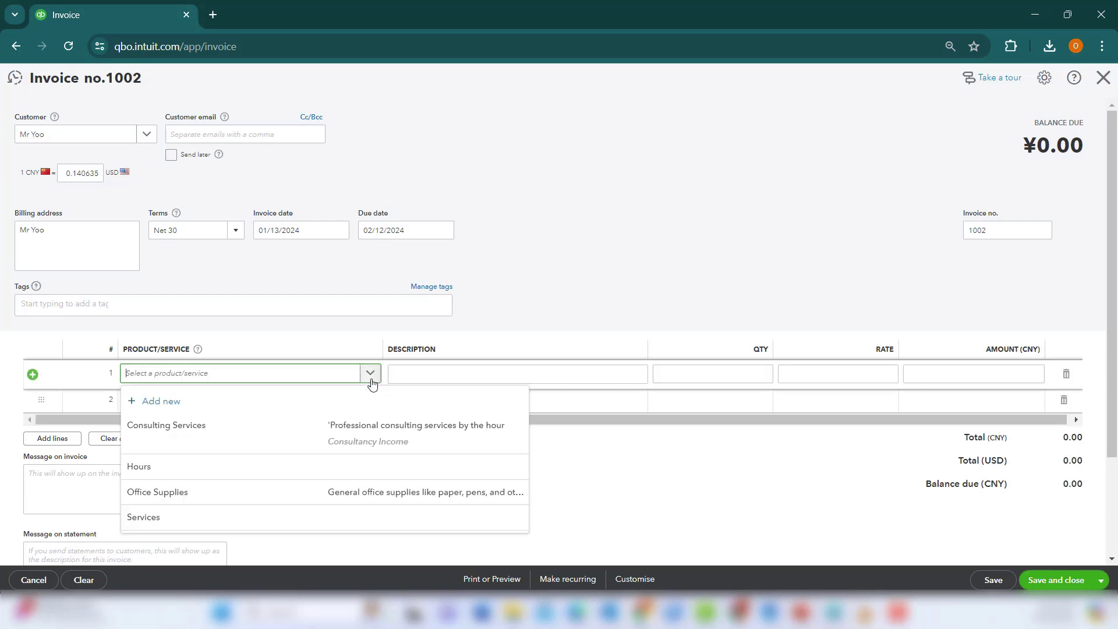
left_click(338, 429)
left_click(720, 384)
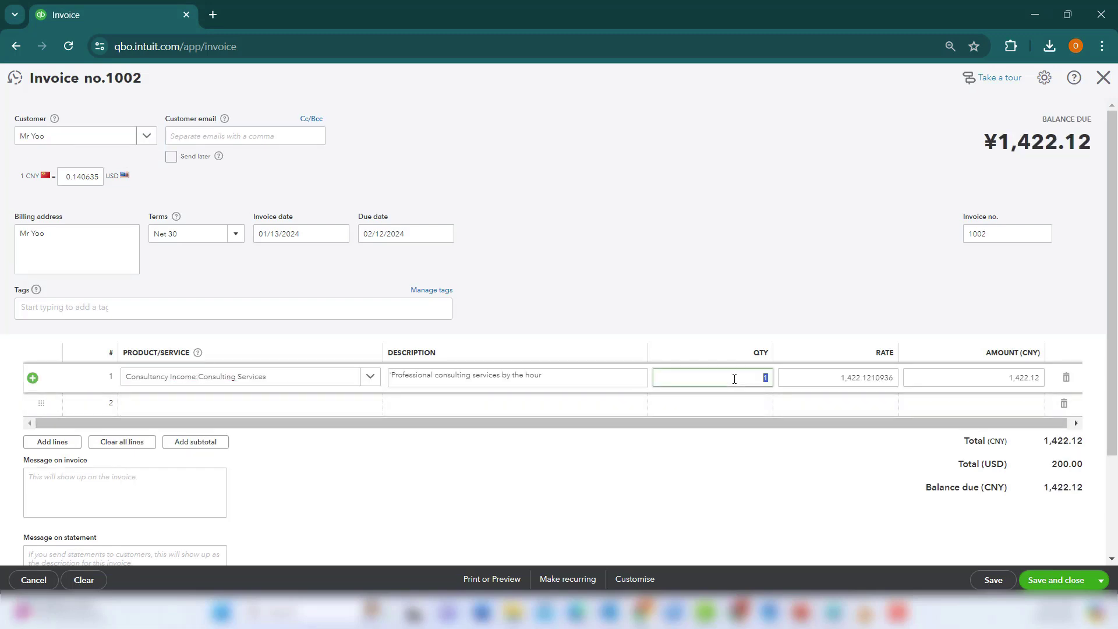
type("2")
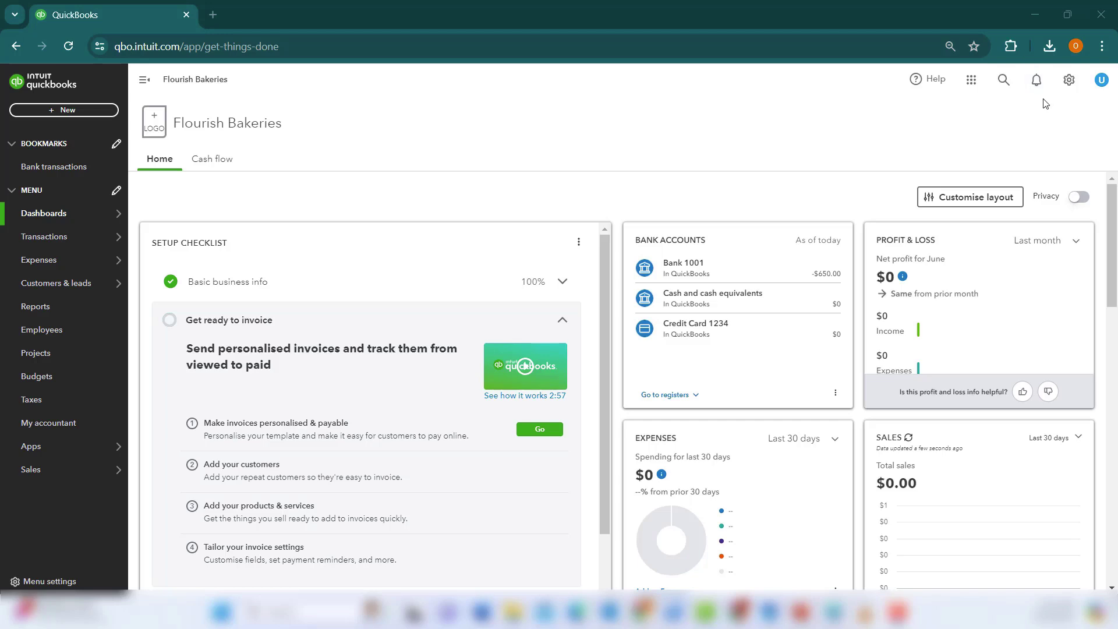
Save the GBP exchange rate at the market rate in the Currencies list.
left_click(1068, 79)
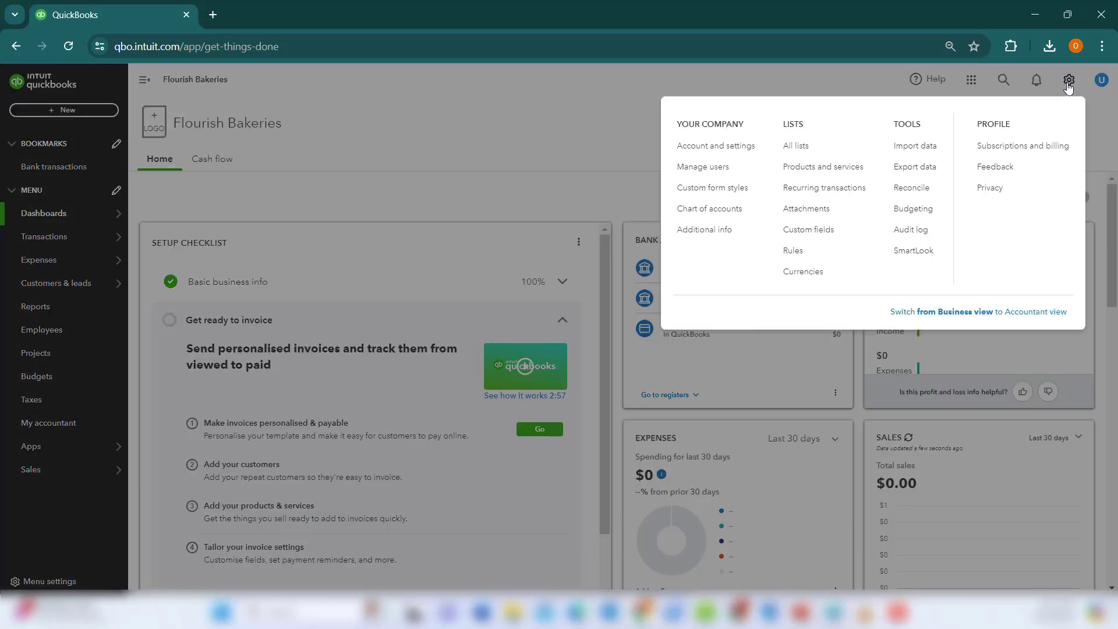
left_click(704, 145)
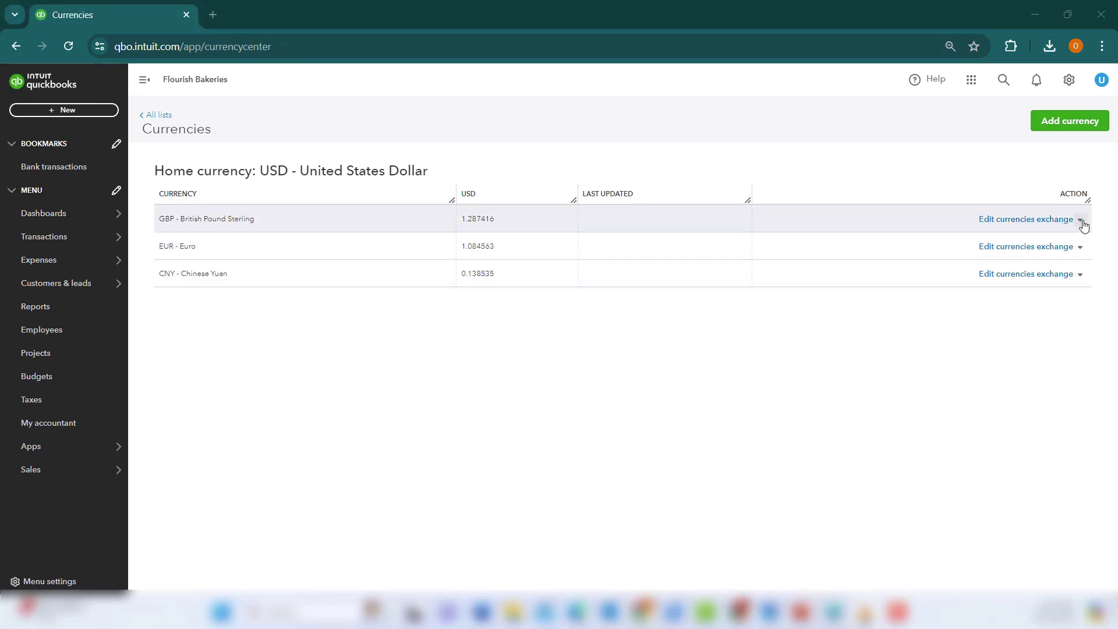
left_click(1051, 223)
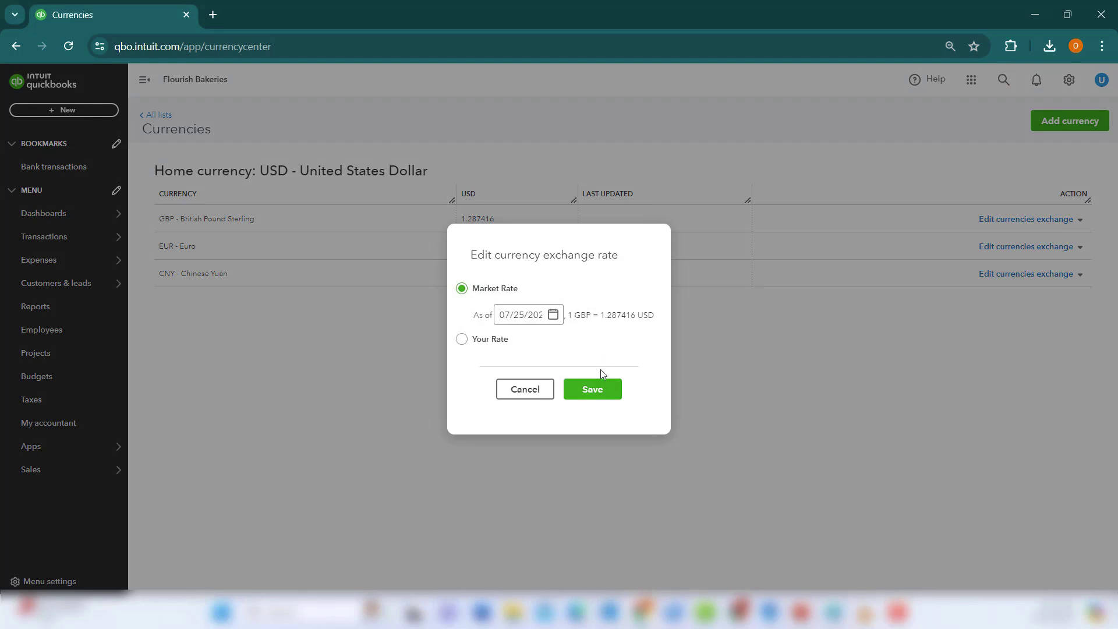
left_click(600, 395)
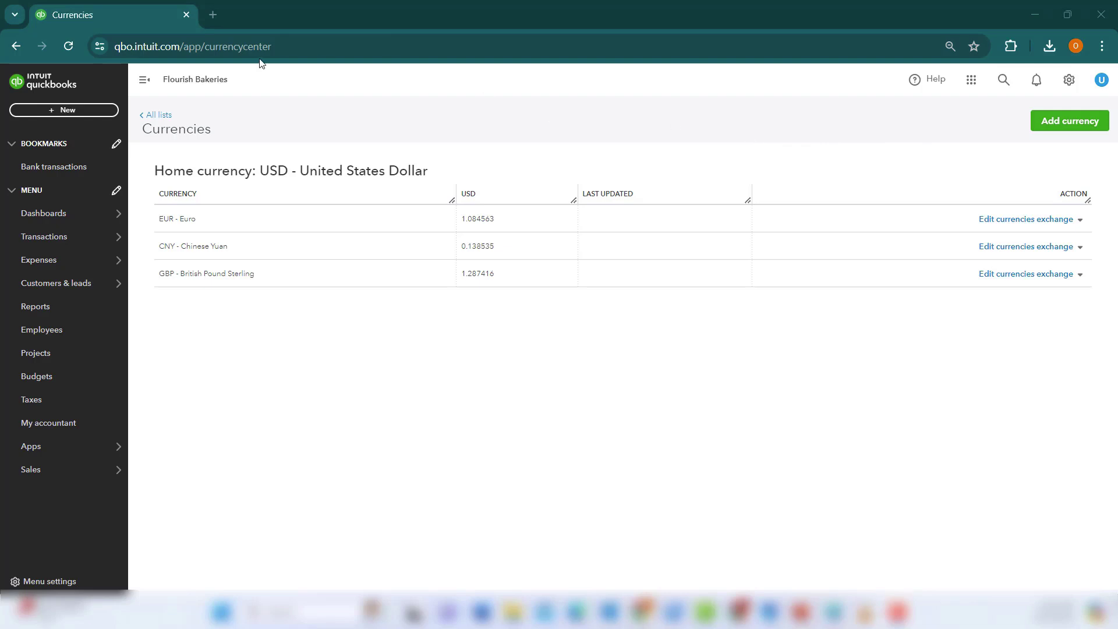
left_click(86, 114)
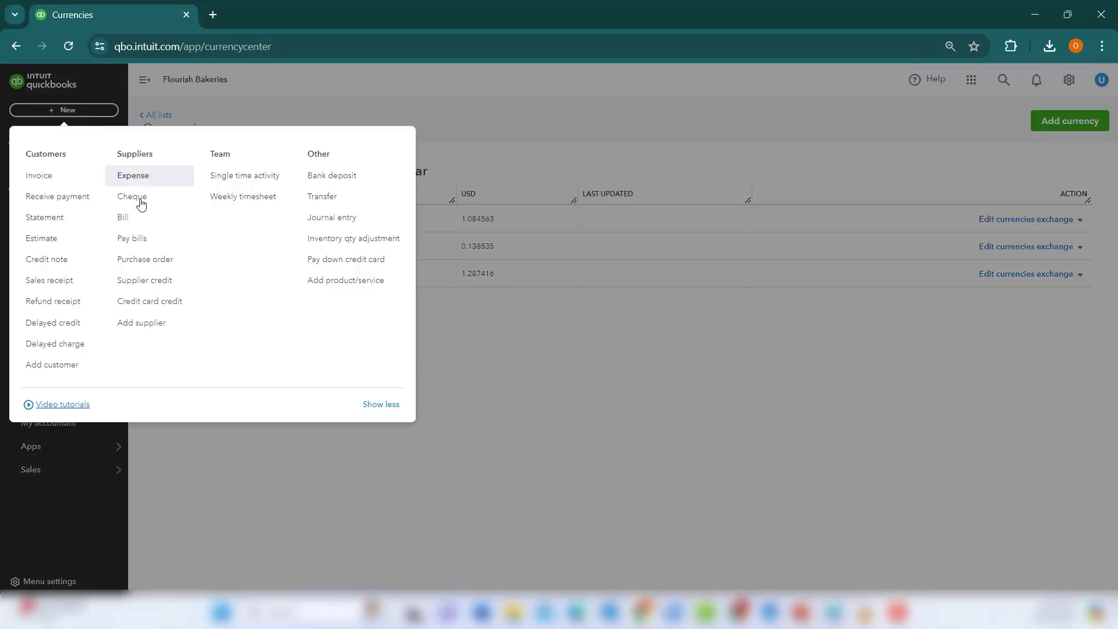
Start a new bill with China Traders as the CNY supplier.
left_click(144, 218)
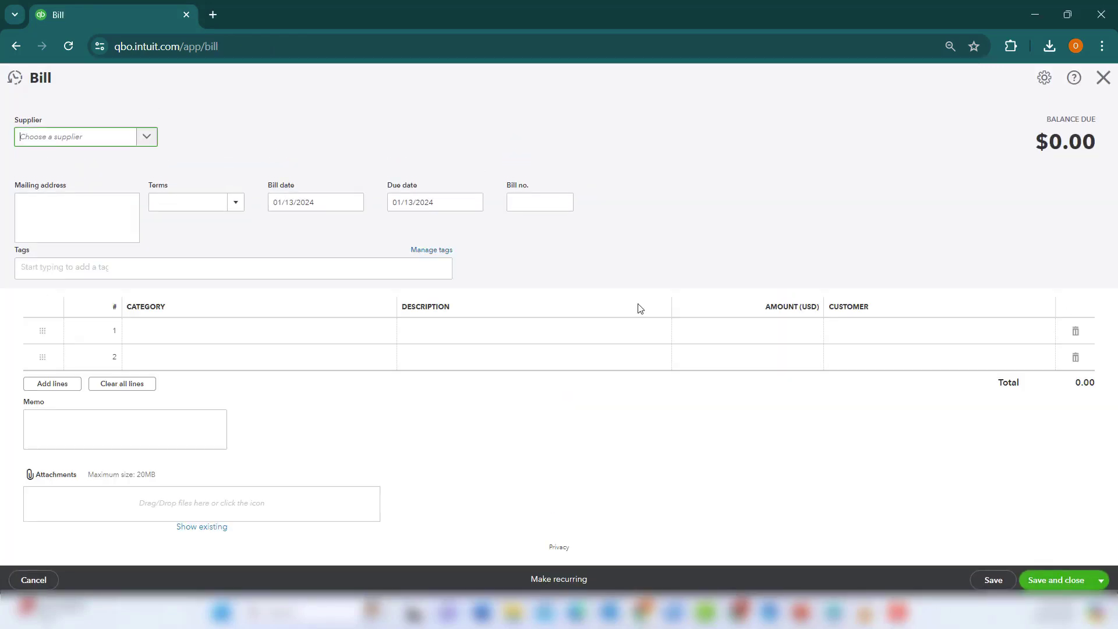
left_click(147, 137)
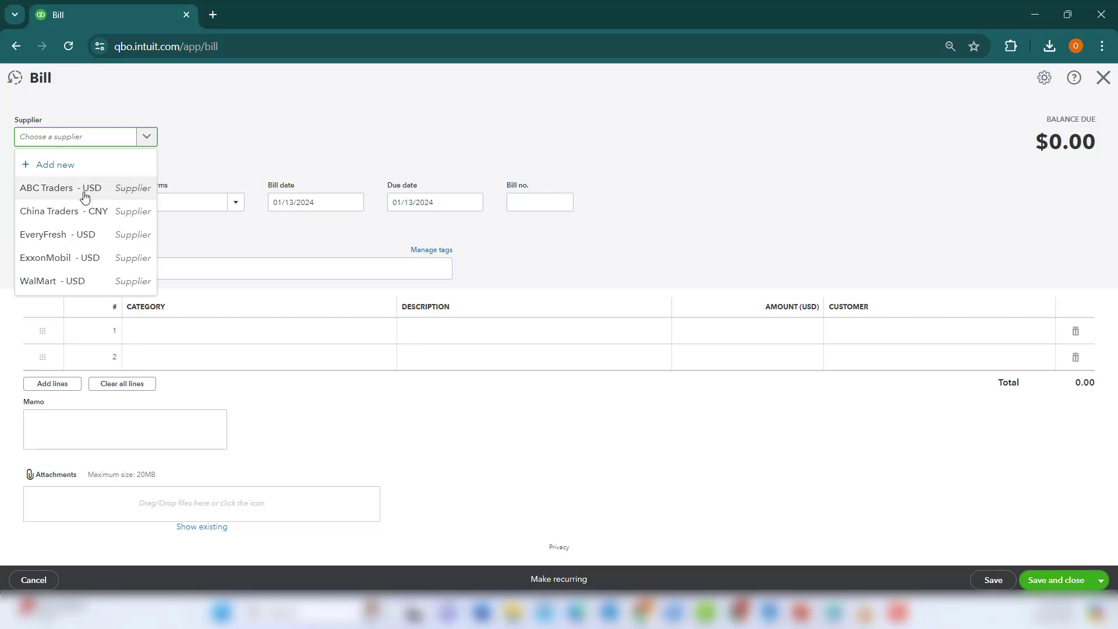
left_click(82, 210)
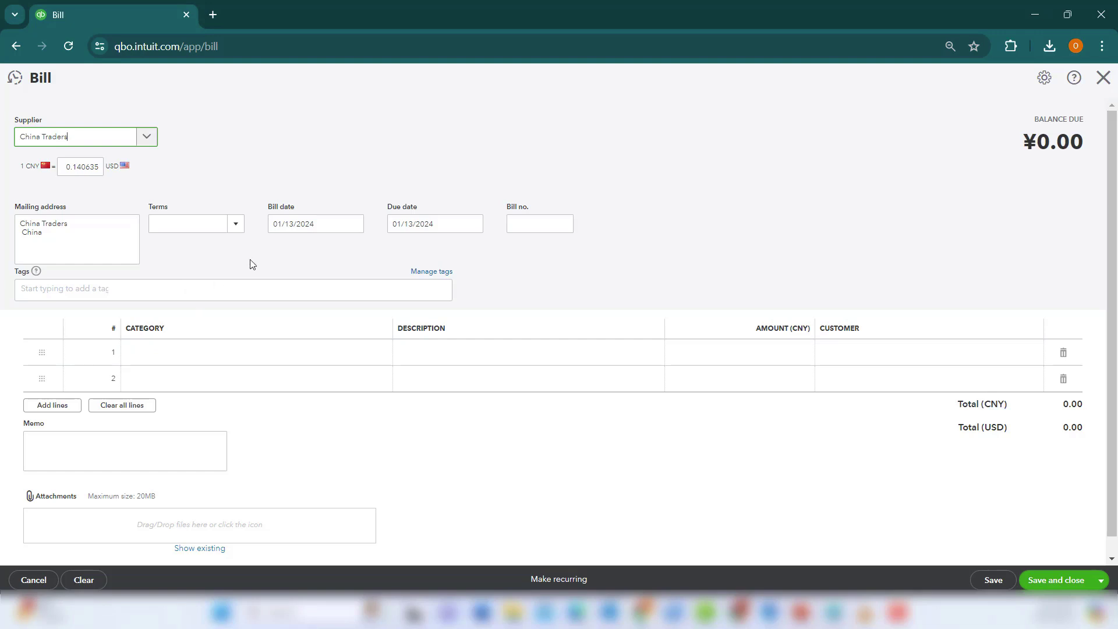
key("alt+Tab")
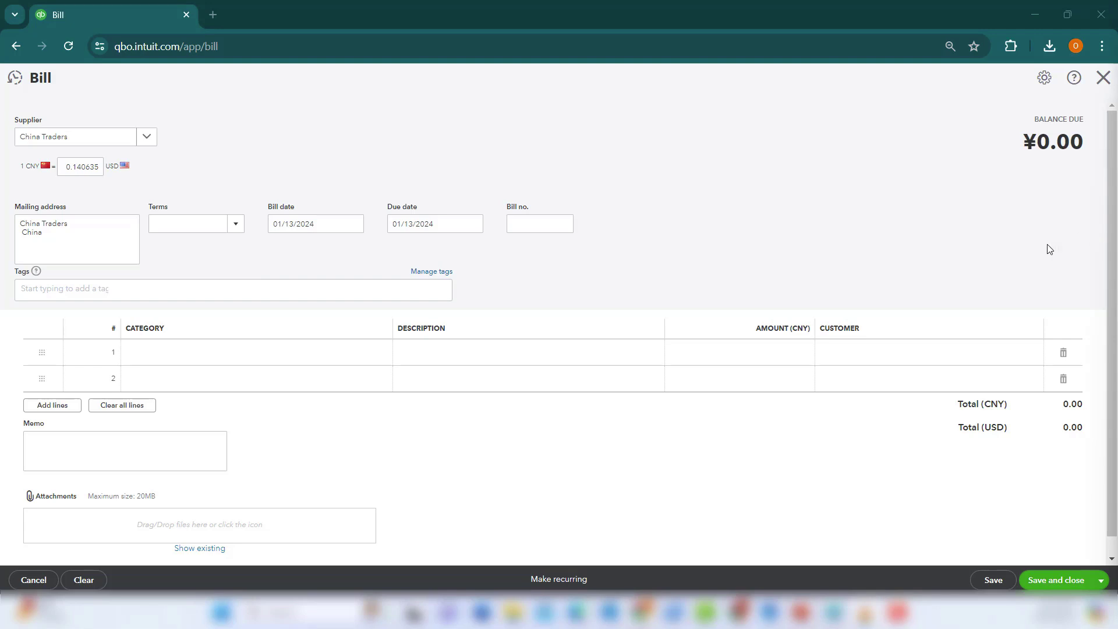
Set bill line 1 to Property, plant and equipment with amount 500.00 CNY.
left_click(335, 355)
left_click(383, 352)
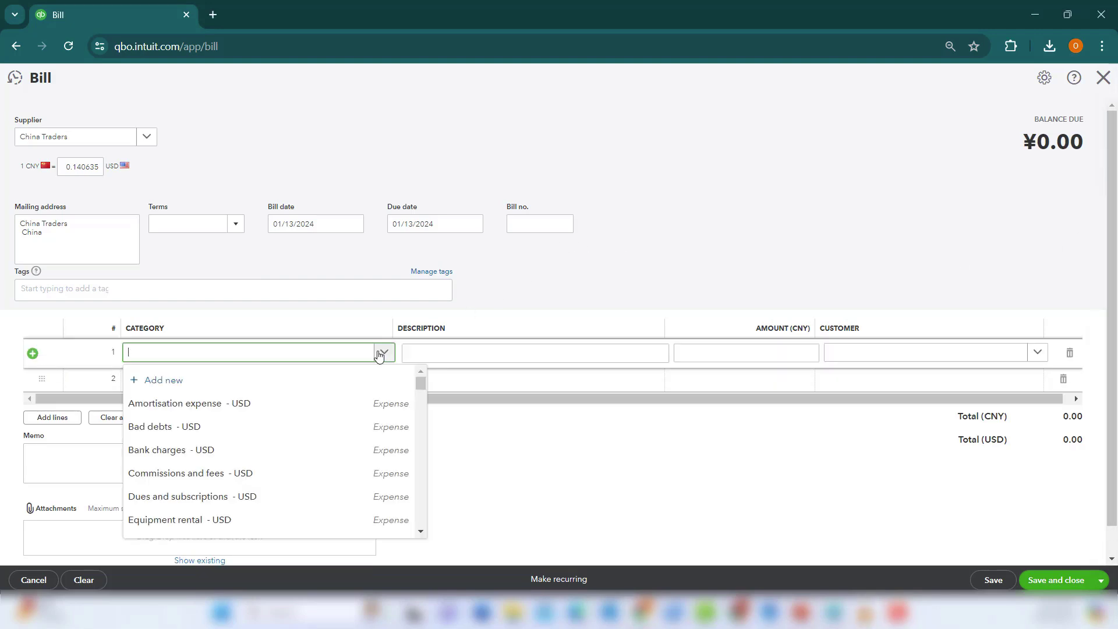
type("eq")
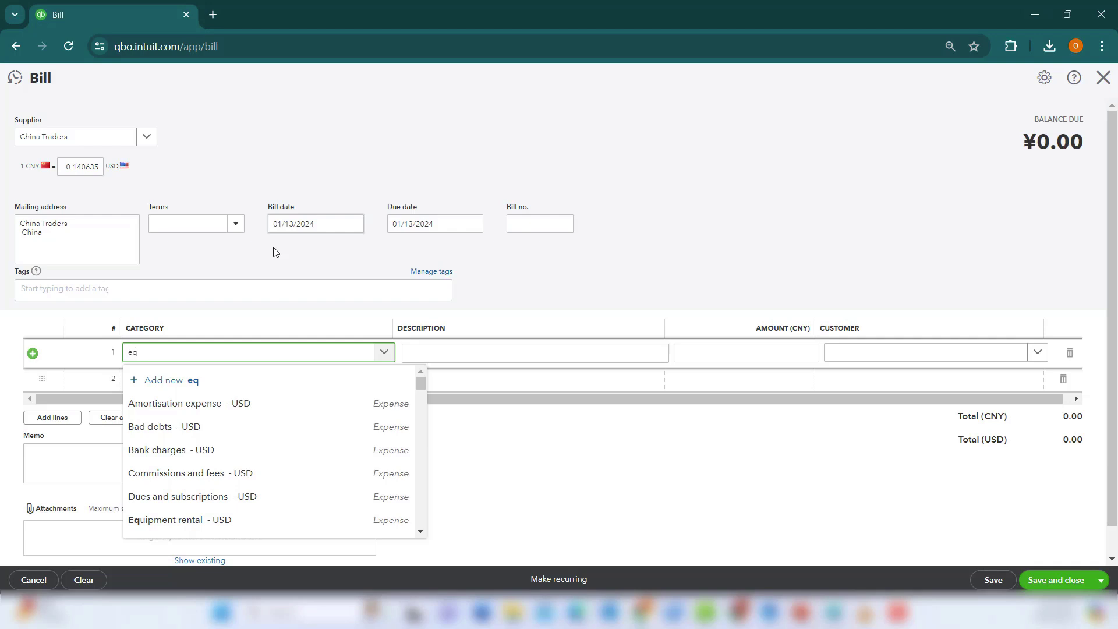
type("uip")
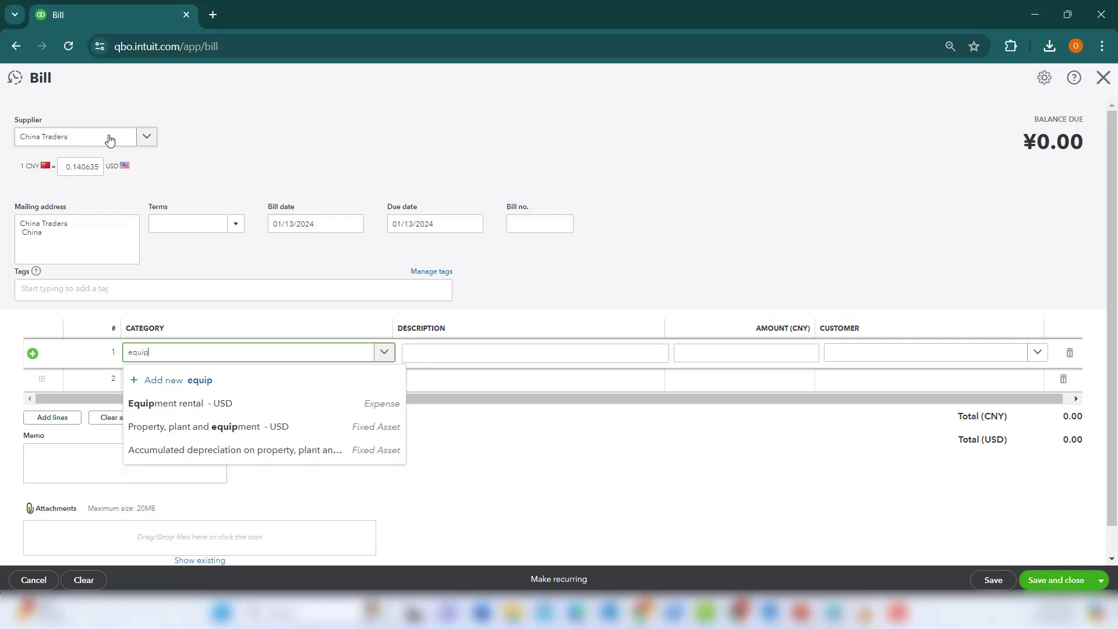
left_click(260, 426)
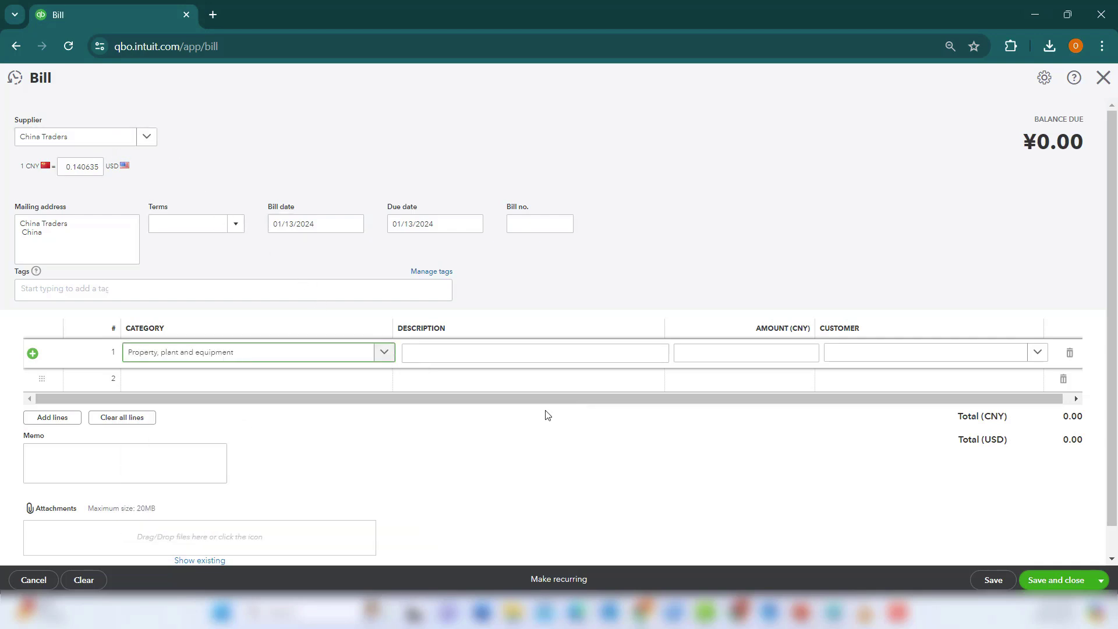
left_click(780, 354)
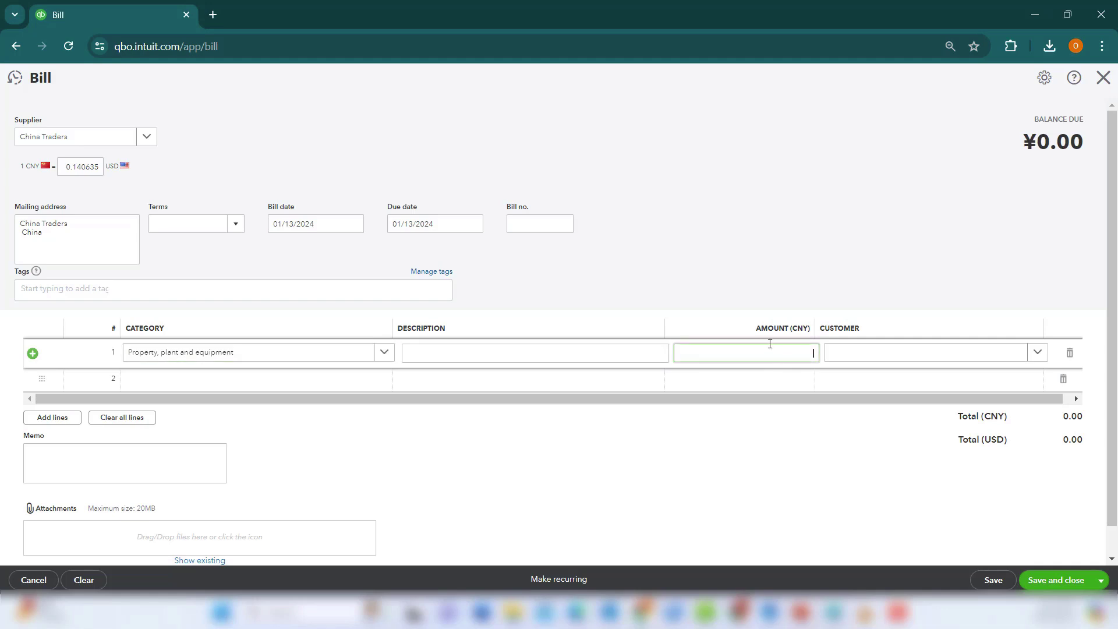
type("500")
left_click(893, 435)
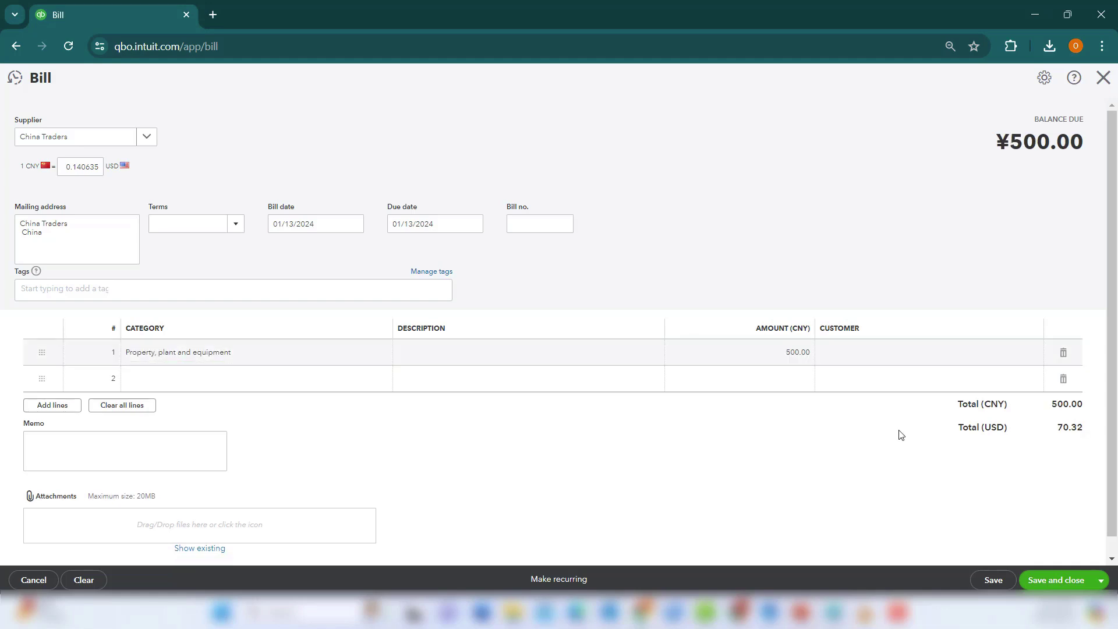
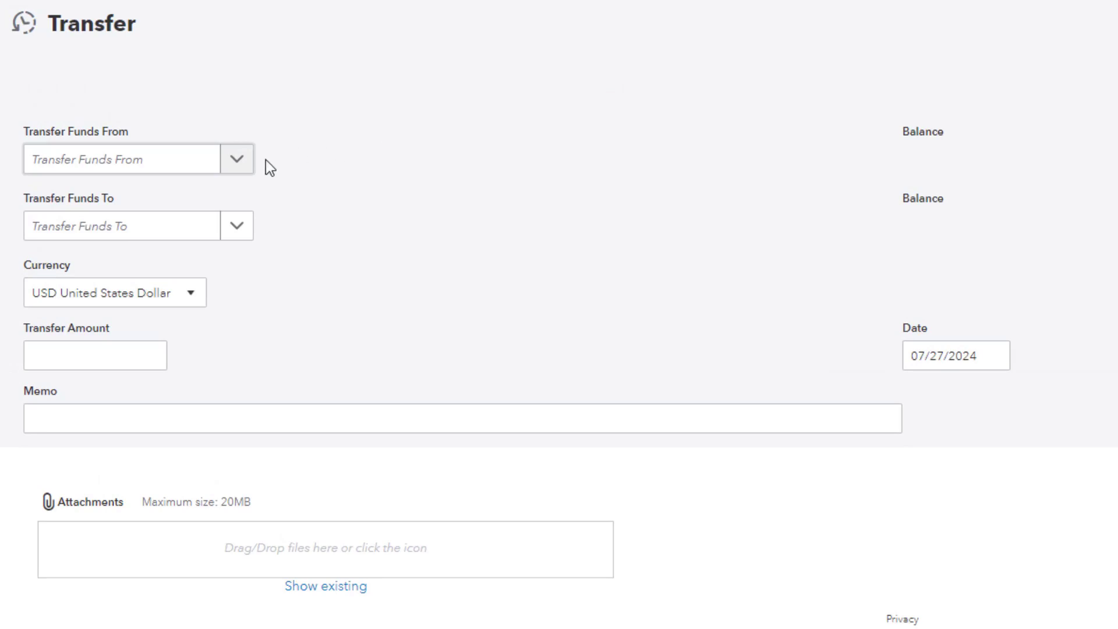
Save a 2,000.00 transfer from Bank 1001 to Bank 1005 memoed 'Transfer from checking to savings'.
left_click(243, 170)
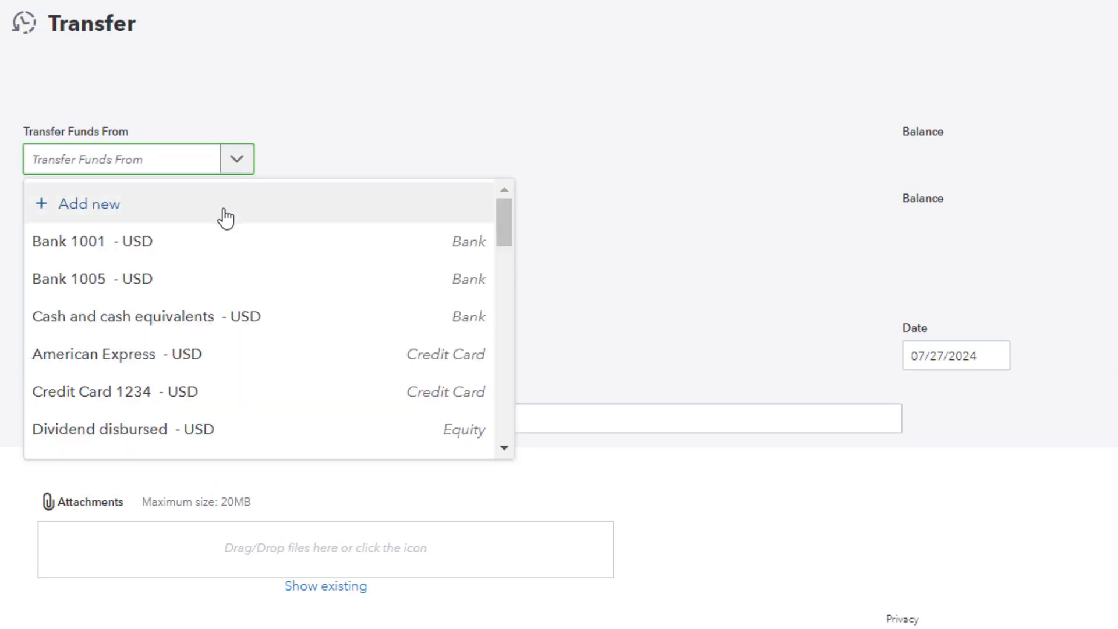
left_click(234, 256)
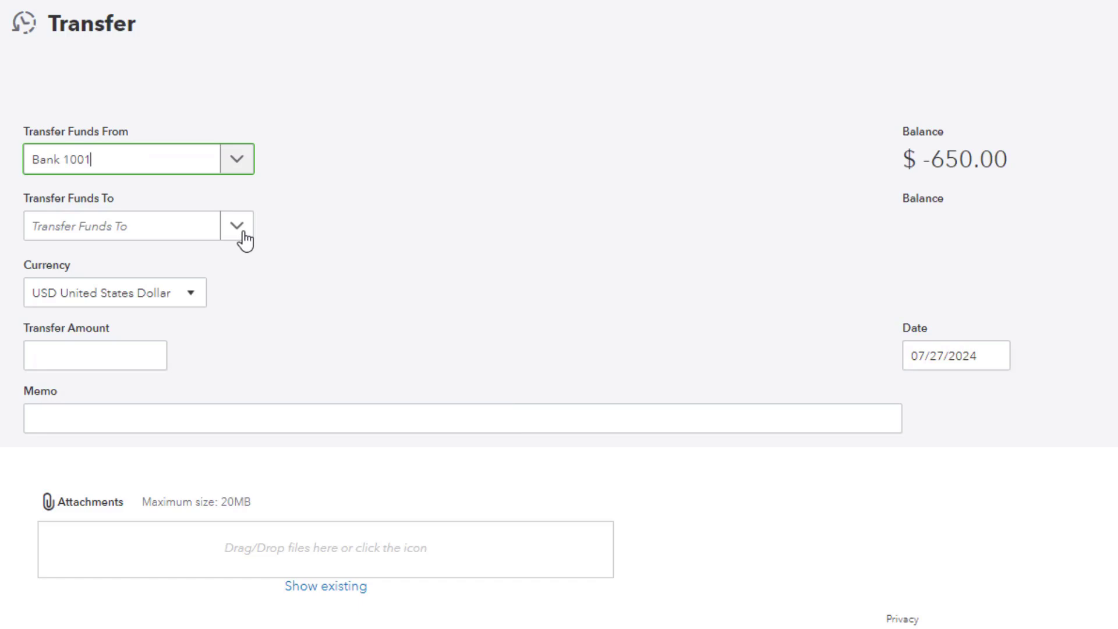
left_click(244, 238)
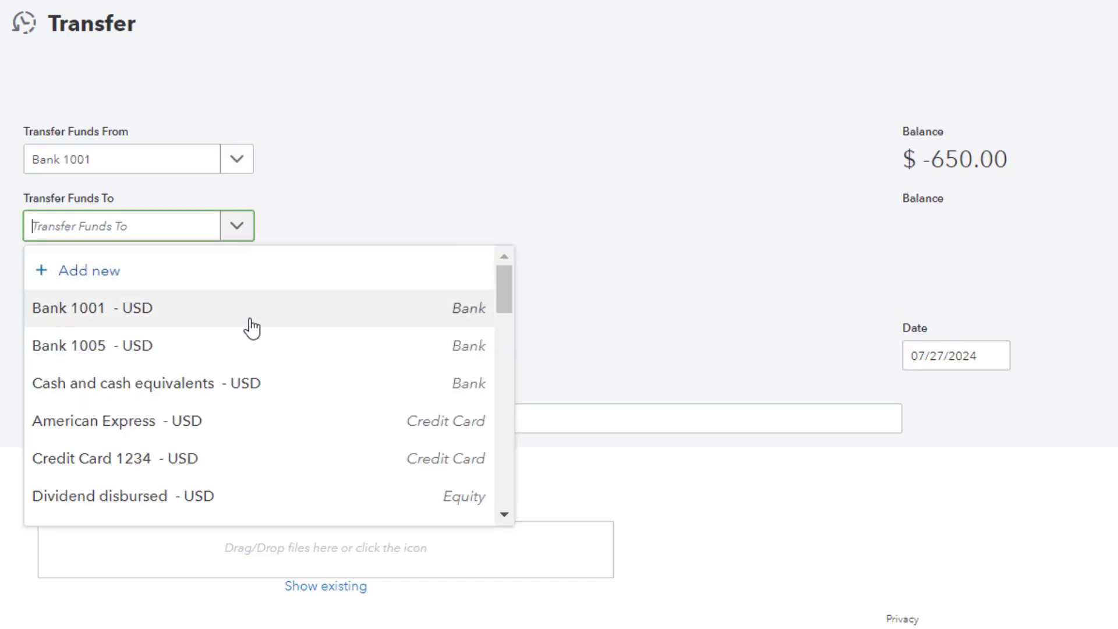
left_click(259, 346)
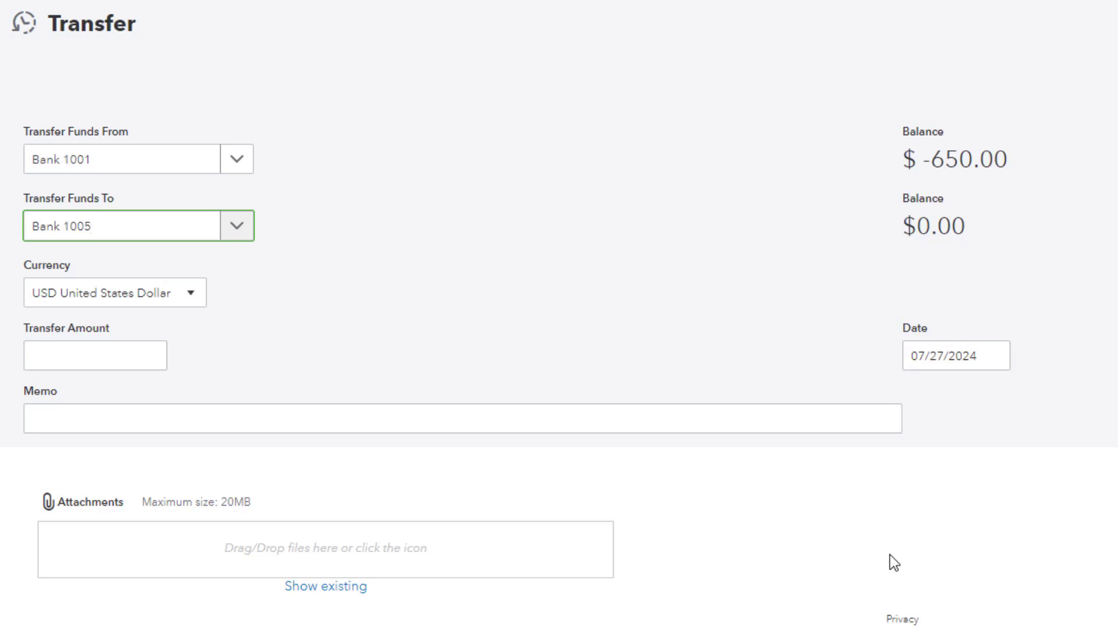
left_click(74, 368)
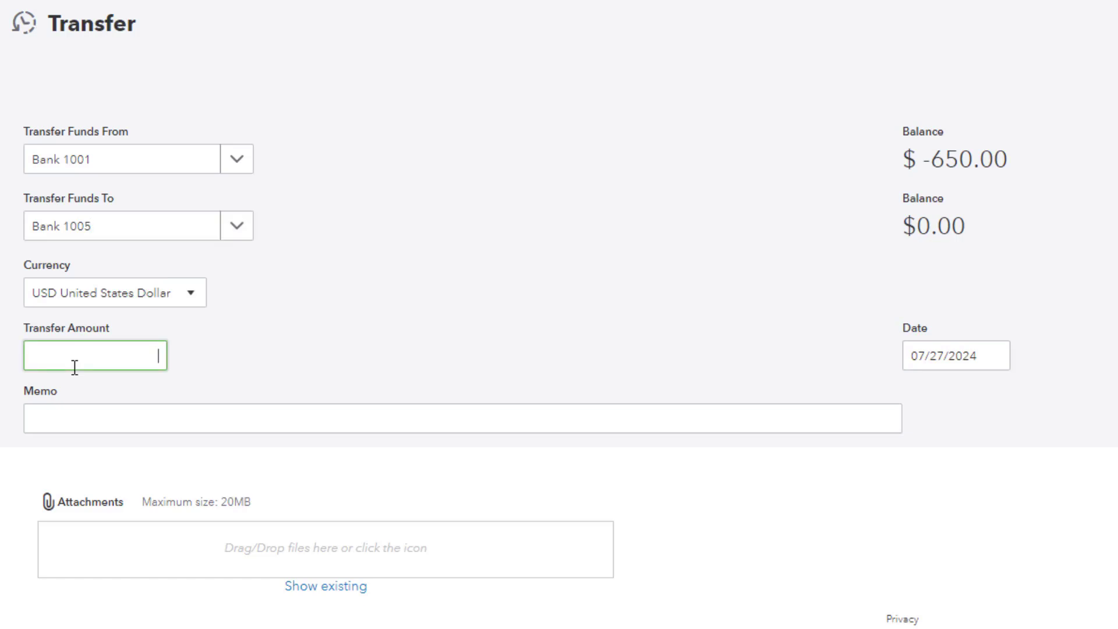
type("2000")
left_click(182, 429)
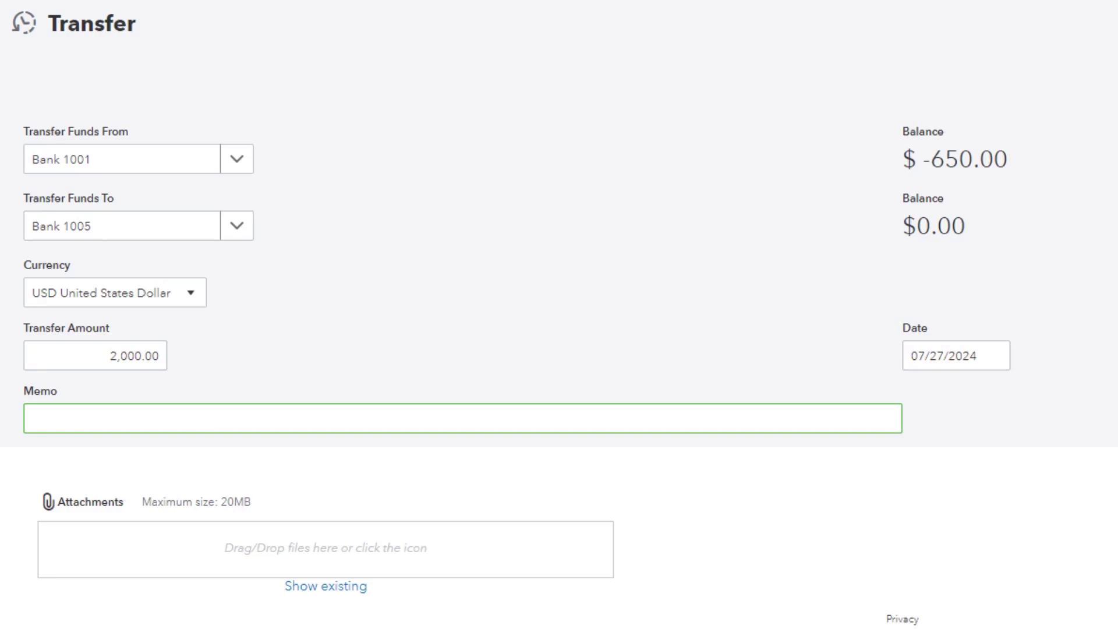
type("Transfer from checking to savings")
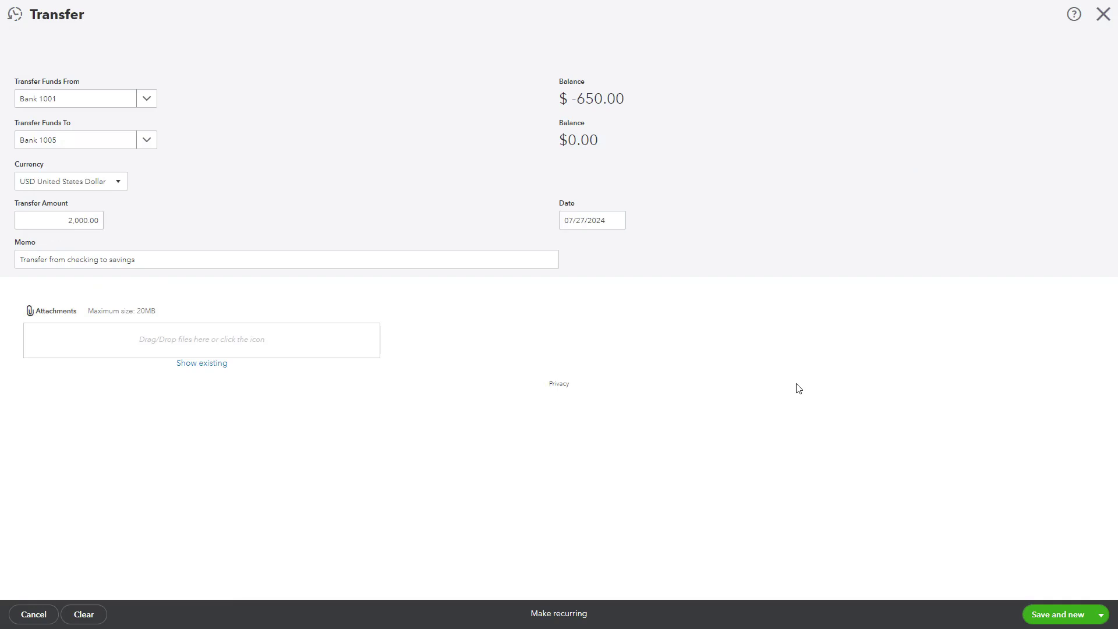
left_click(1090, 616)
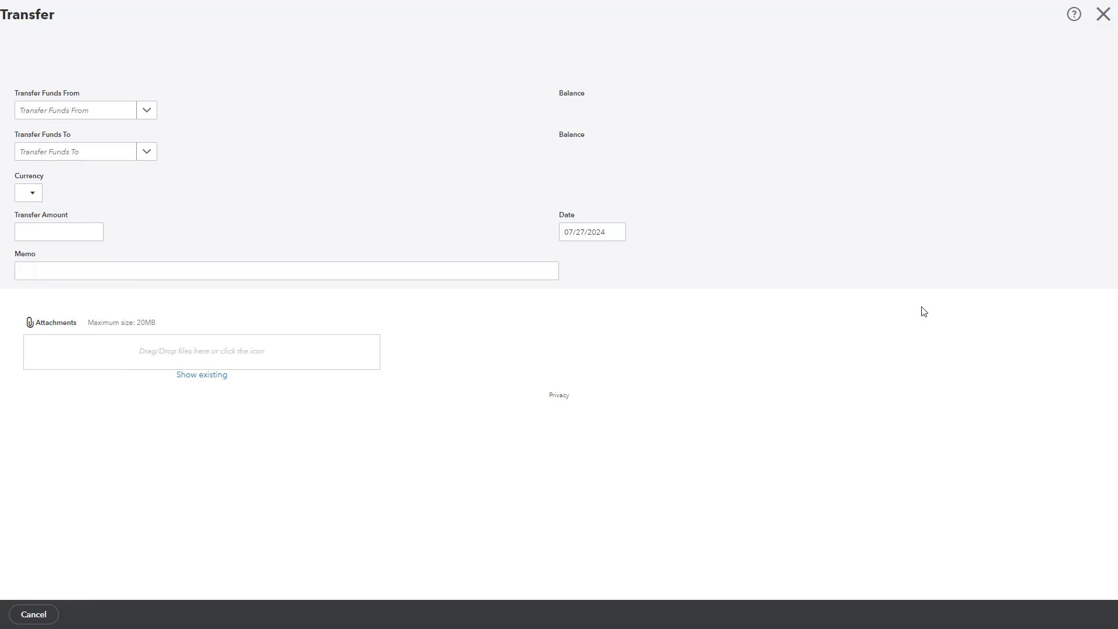
Close the blank Transfer form and bring up the + New transaction menu from the dashboard.
left_click(1103, 15)
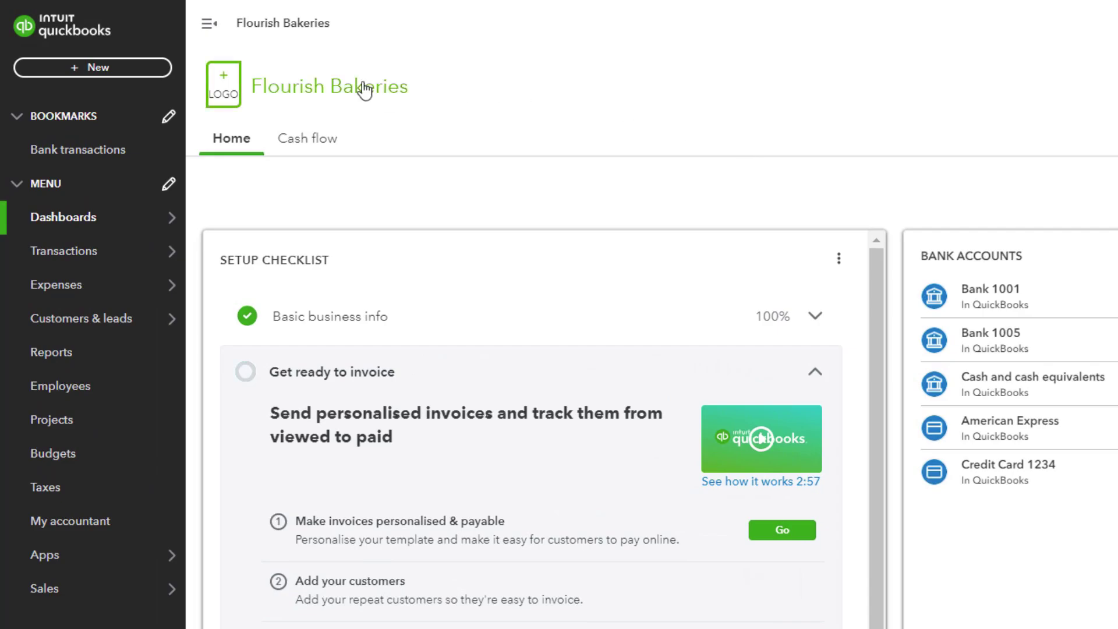
left_click(136, 67)
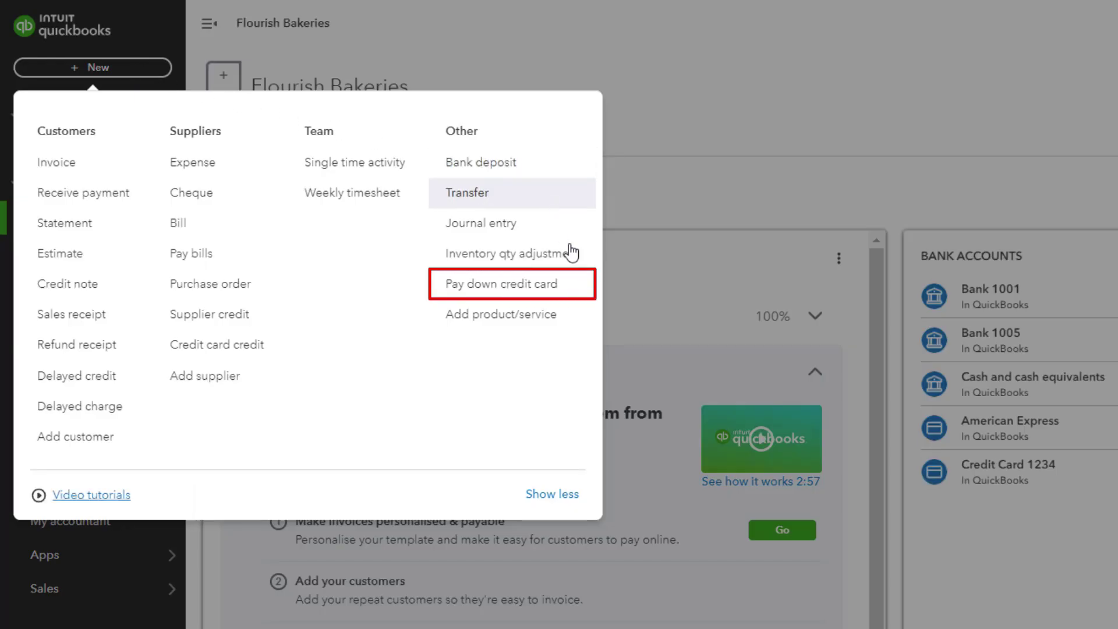
Start a Pay down credit card transaction from the New menu.
left_click(567, 290)
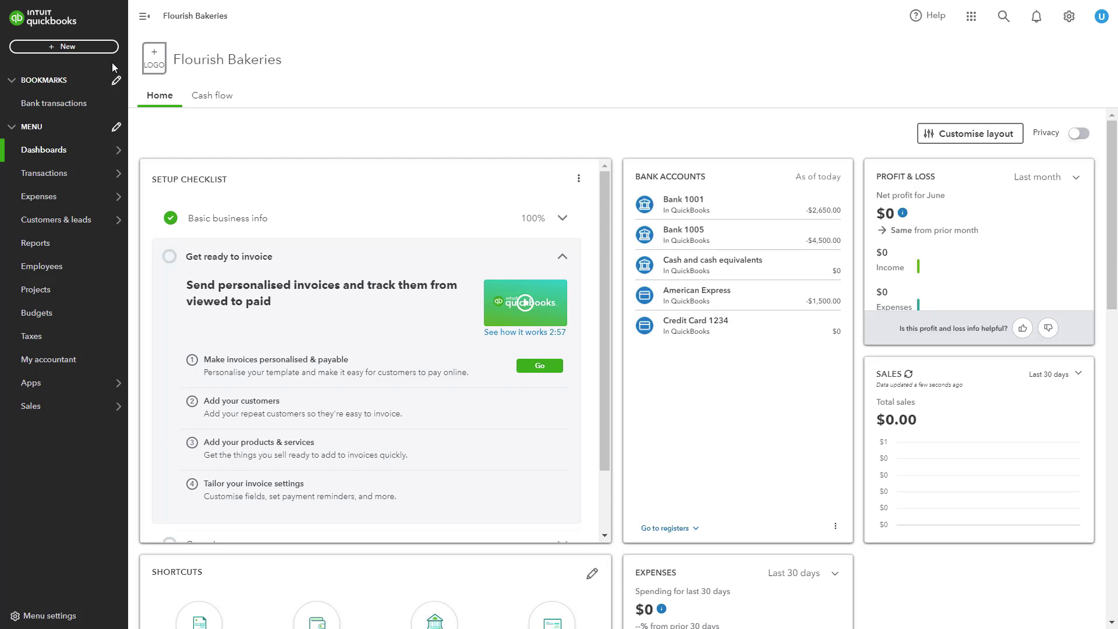
Record a new 1,500 transfer from Bank 1001 to American Express and save it.
left_click(64, 46)
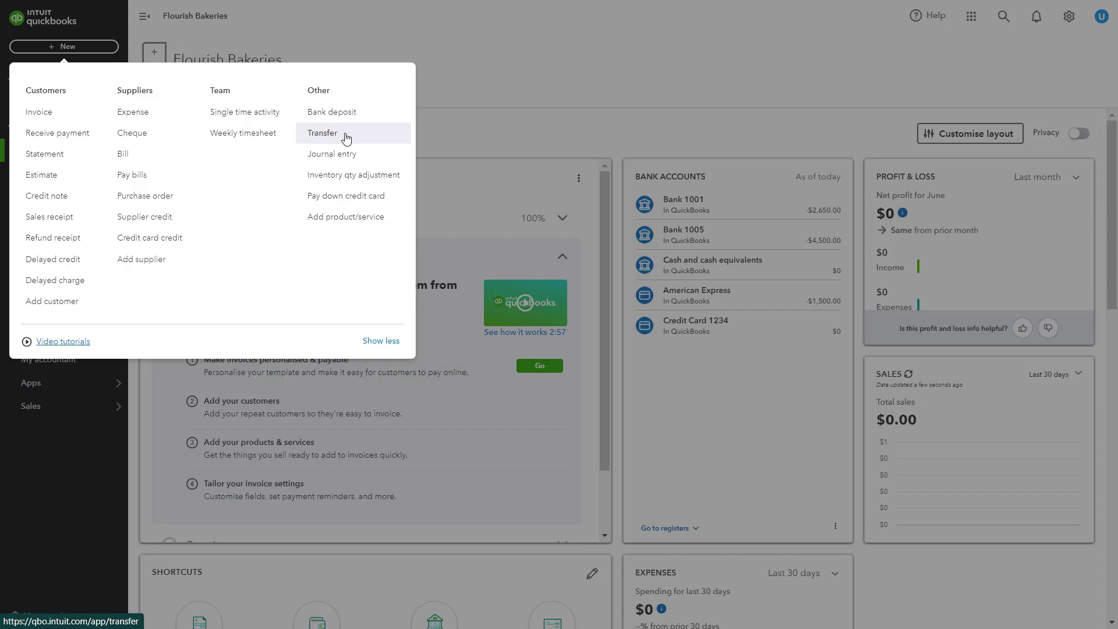
left_click(346, 138)
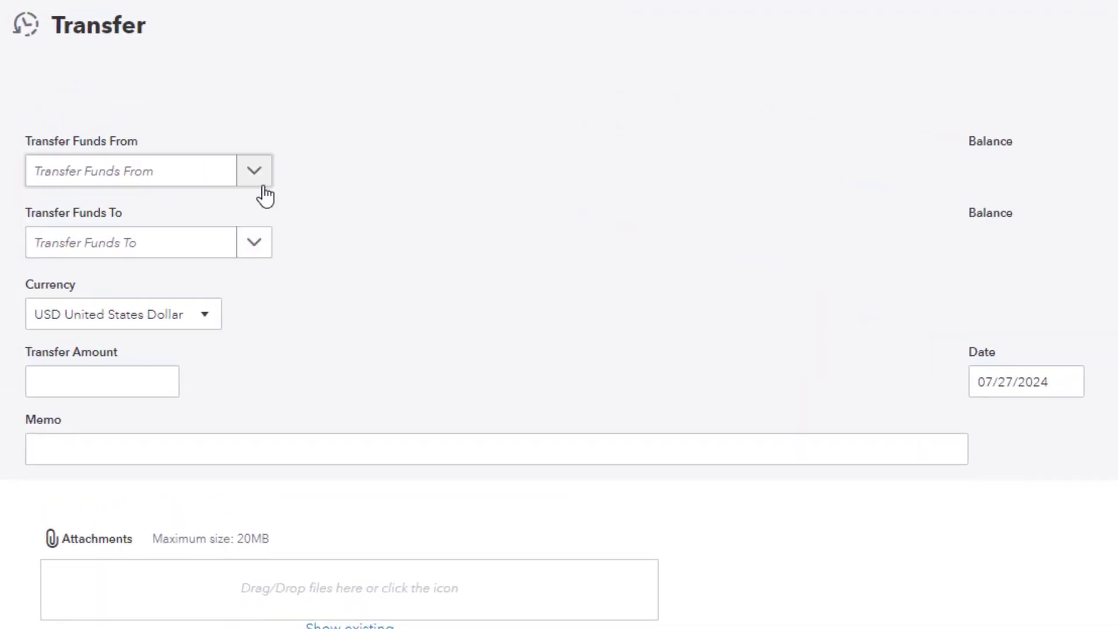
left_click(260, 178)
left_click(217, 259)
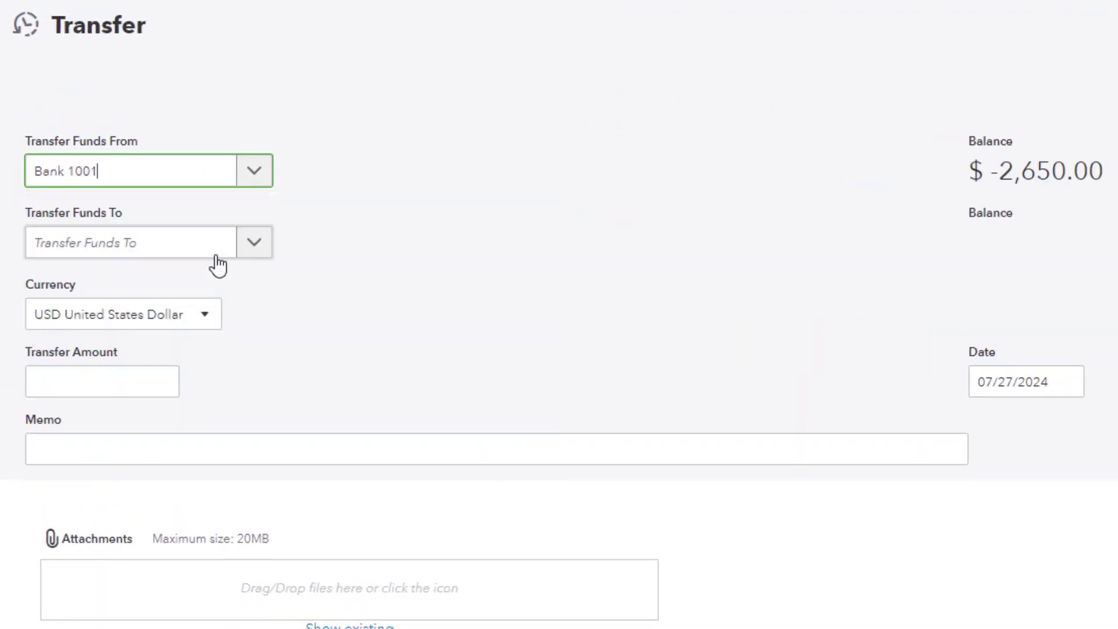
left_click(255, 251)
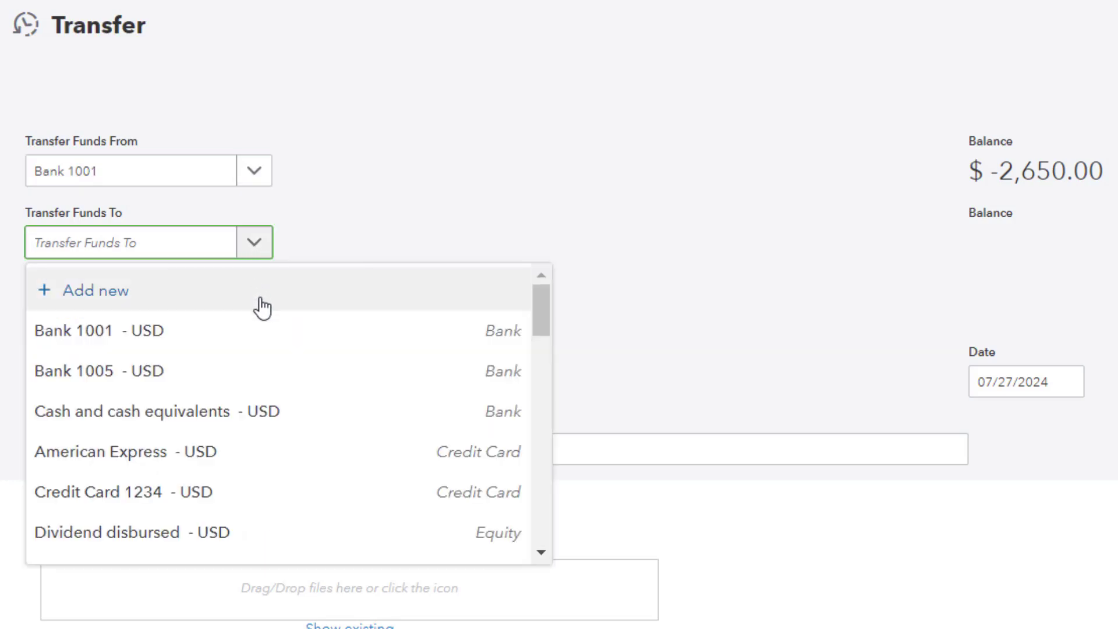
left_click(274, 448)
left_click(124, 378)
type("1500")
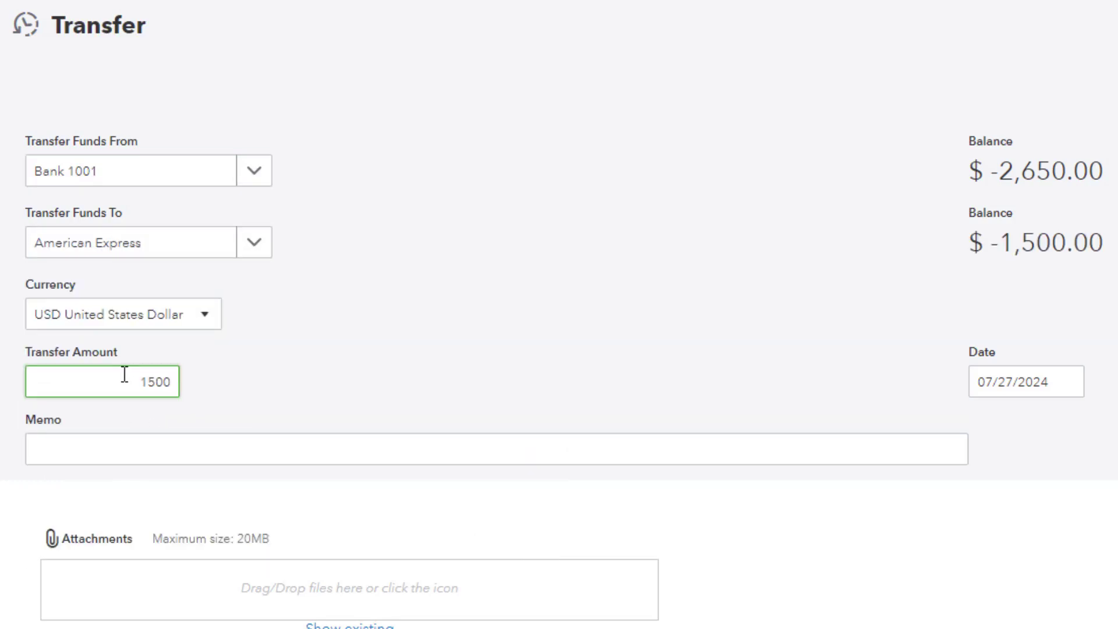
left_click(1055, 613)
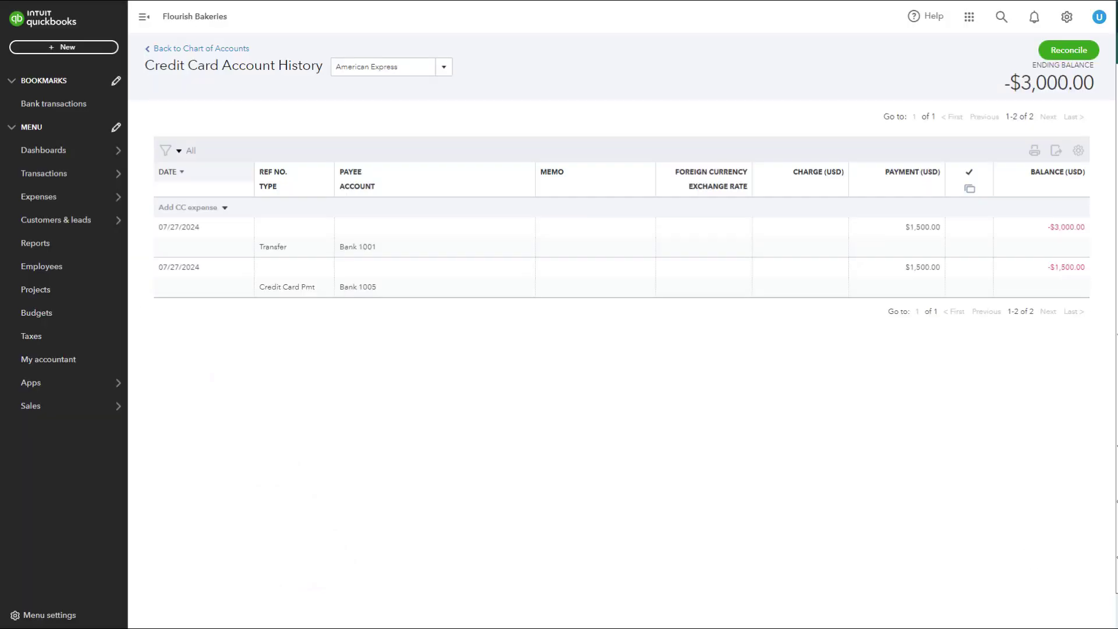
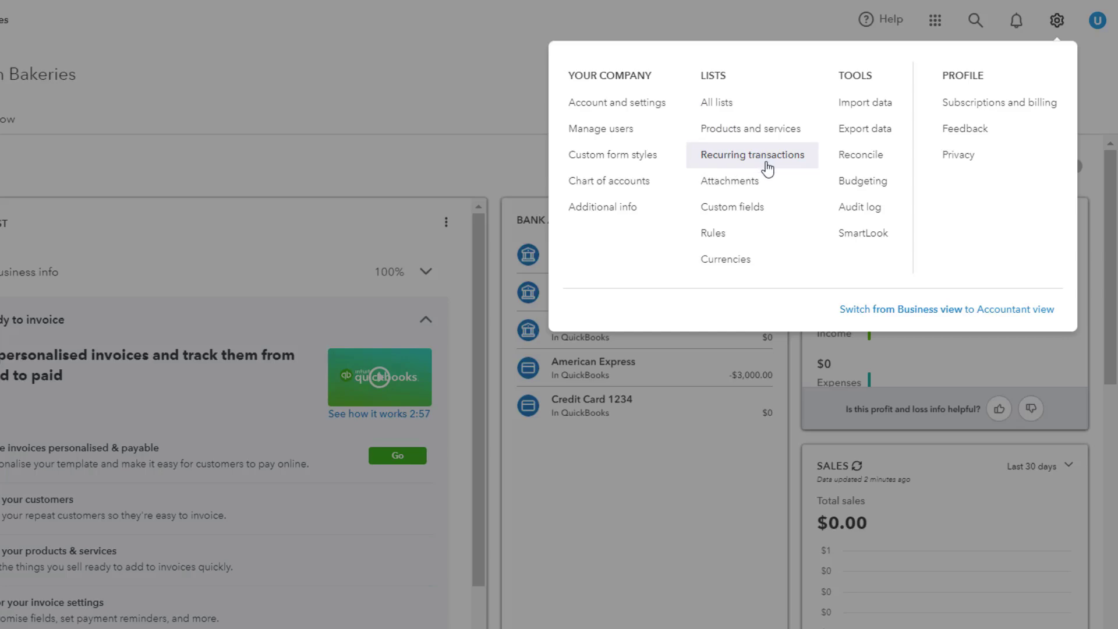
From the Recurring transactions list, create a new Expense template, opening a blank Scheduled Monthly form.
left_click(787, 166)
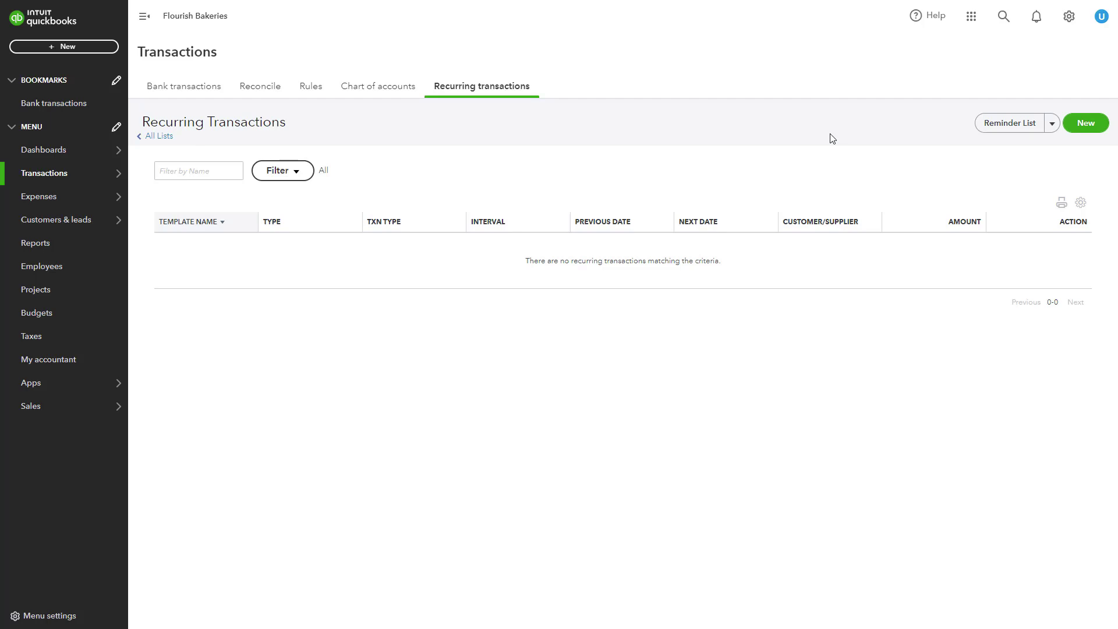
left_click(1087, 130)
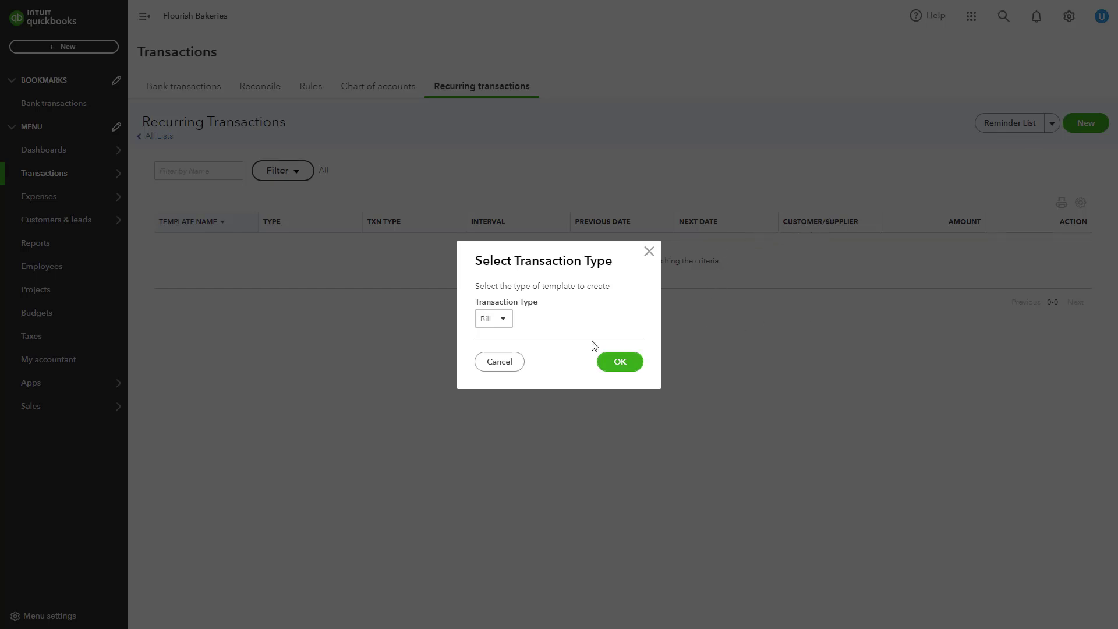
left_click(501, 320)
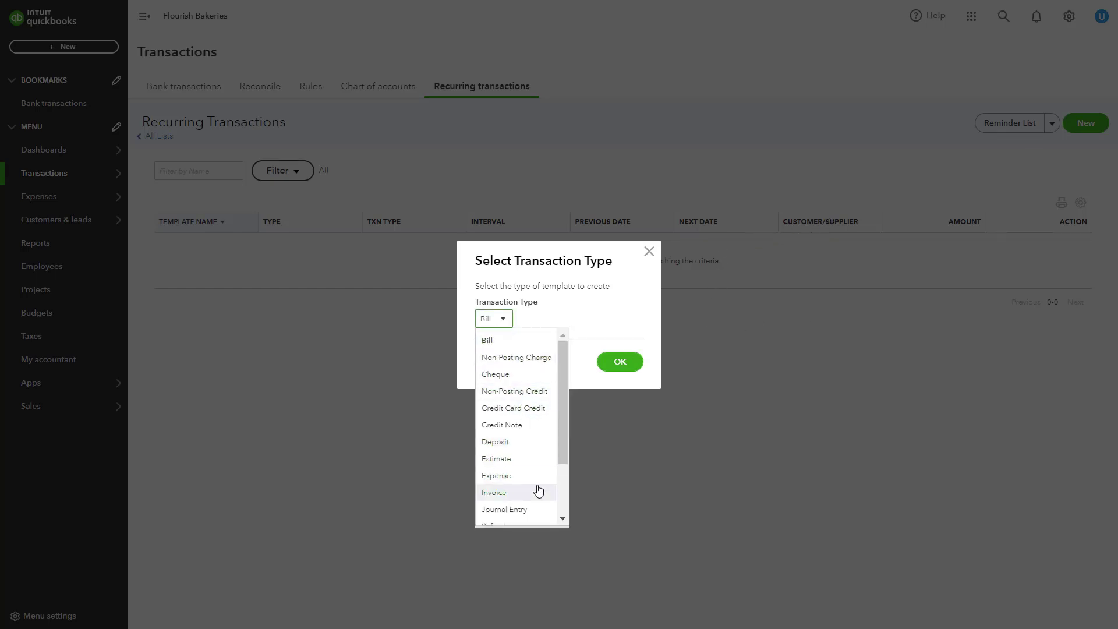
left_click_drag(562, 442, 562, 474)
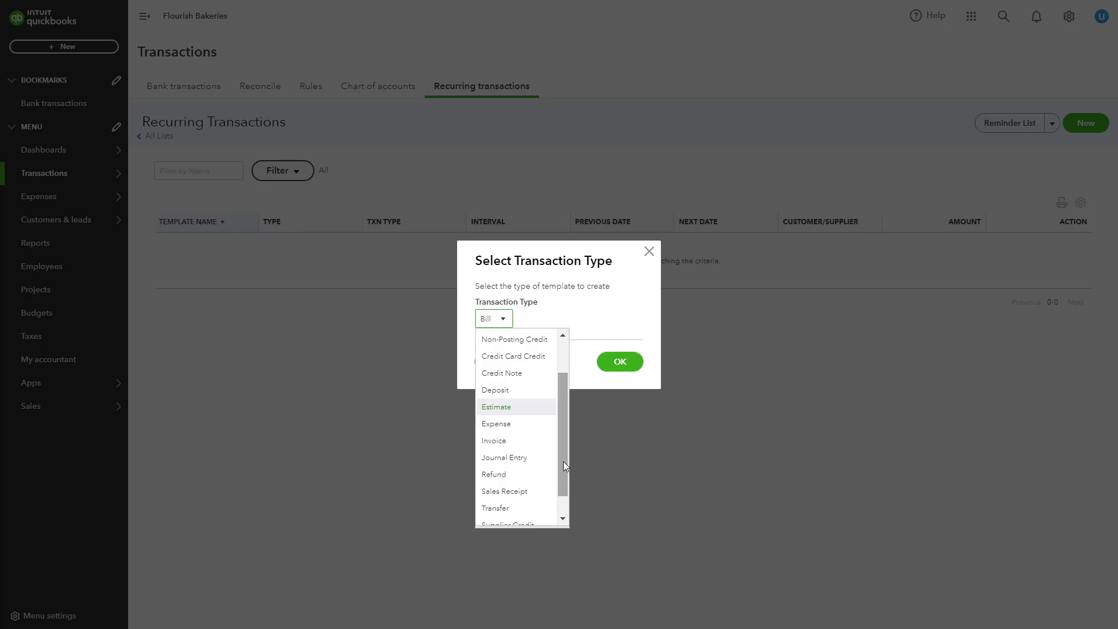
left_click(512, 424)
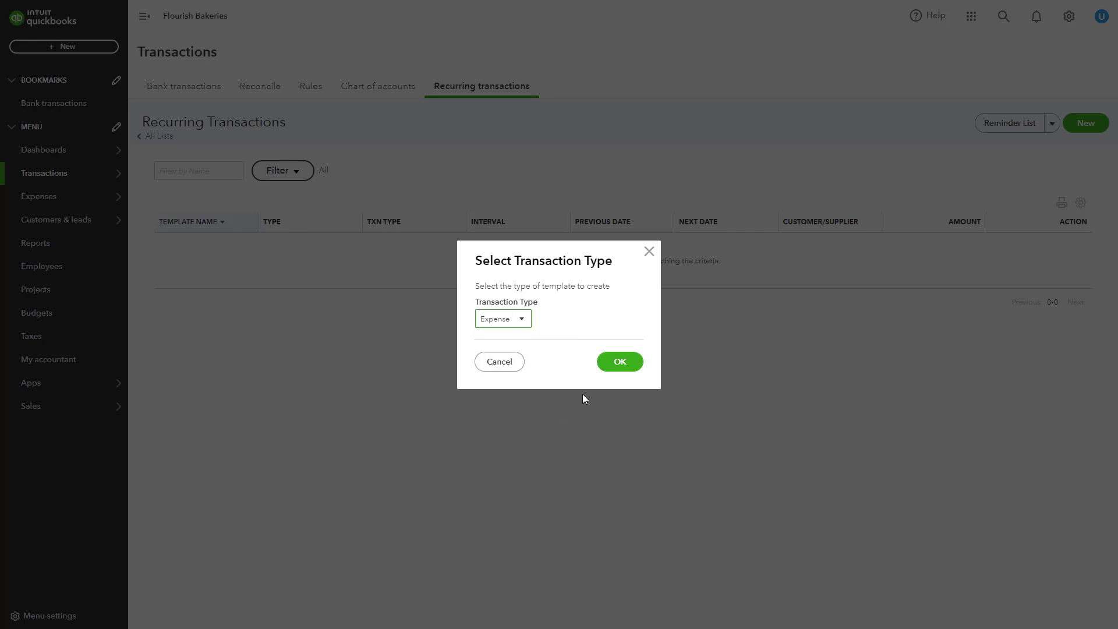
left_click(620, 362)
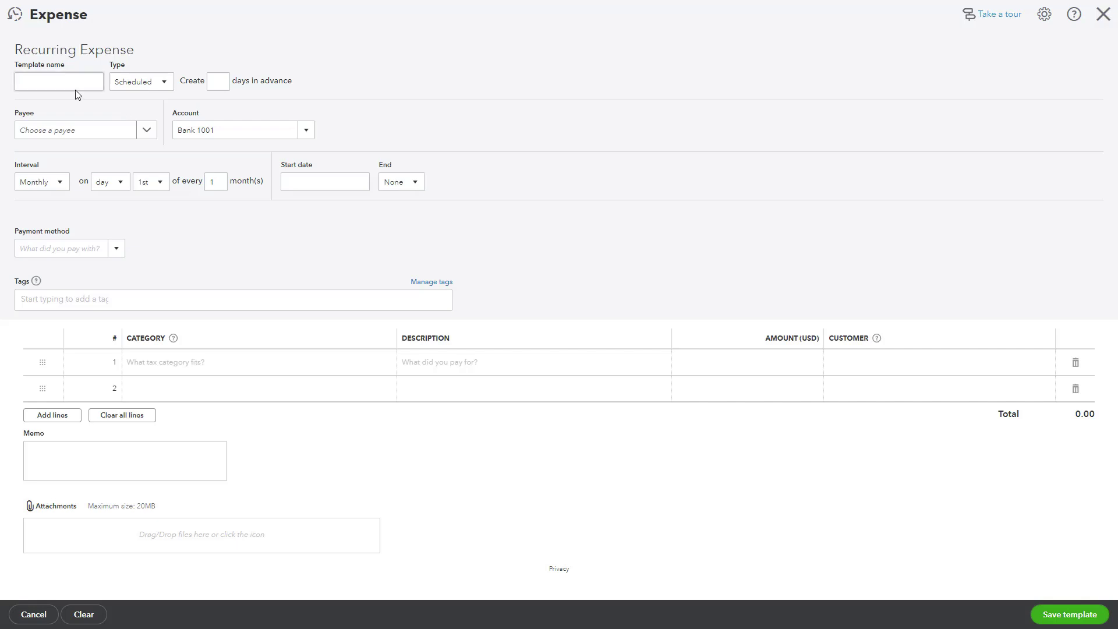
Check the template Type, keeping it Scheduled, and the days-in-advance setting.
left_click(162, 83)
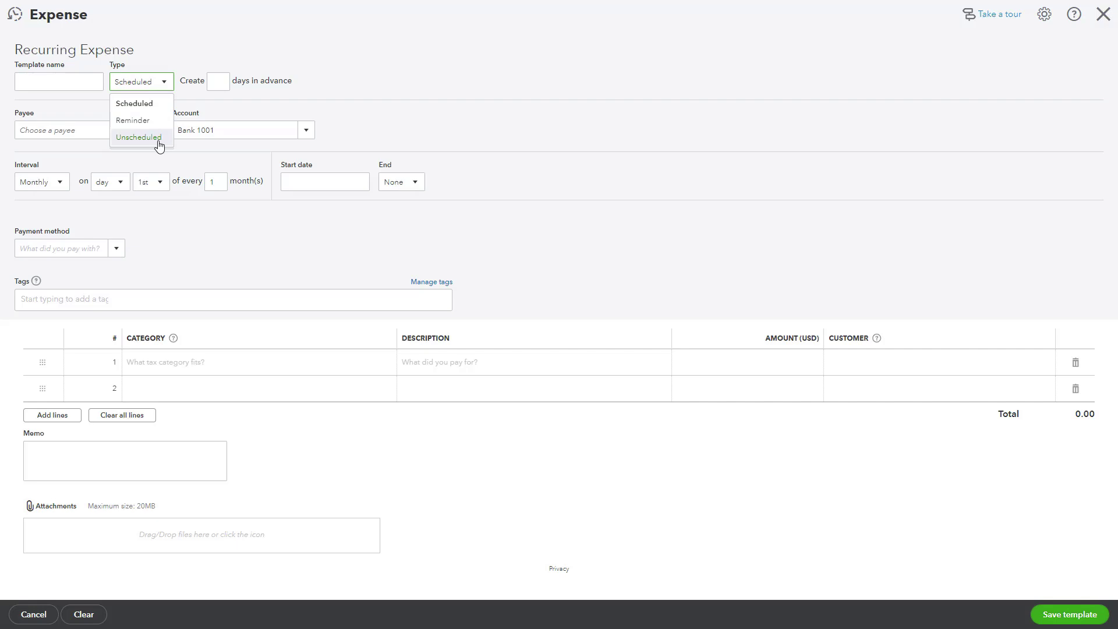
left_click(228, 113)
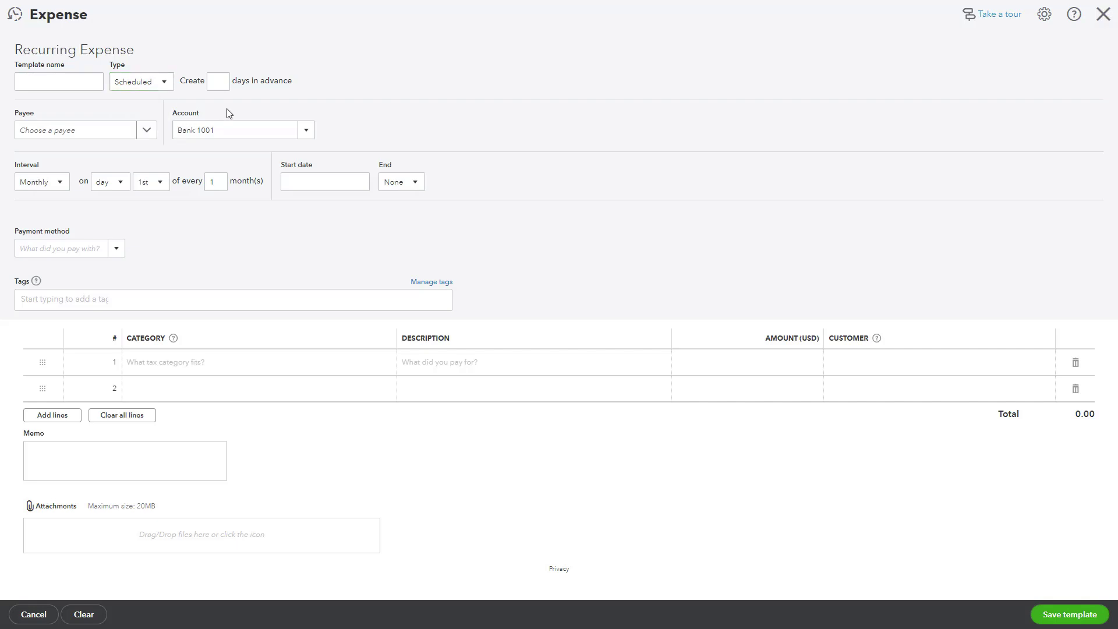
left_click(220, 84)
left_click(146, 130)
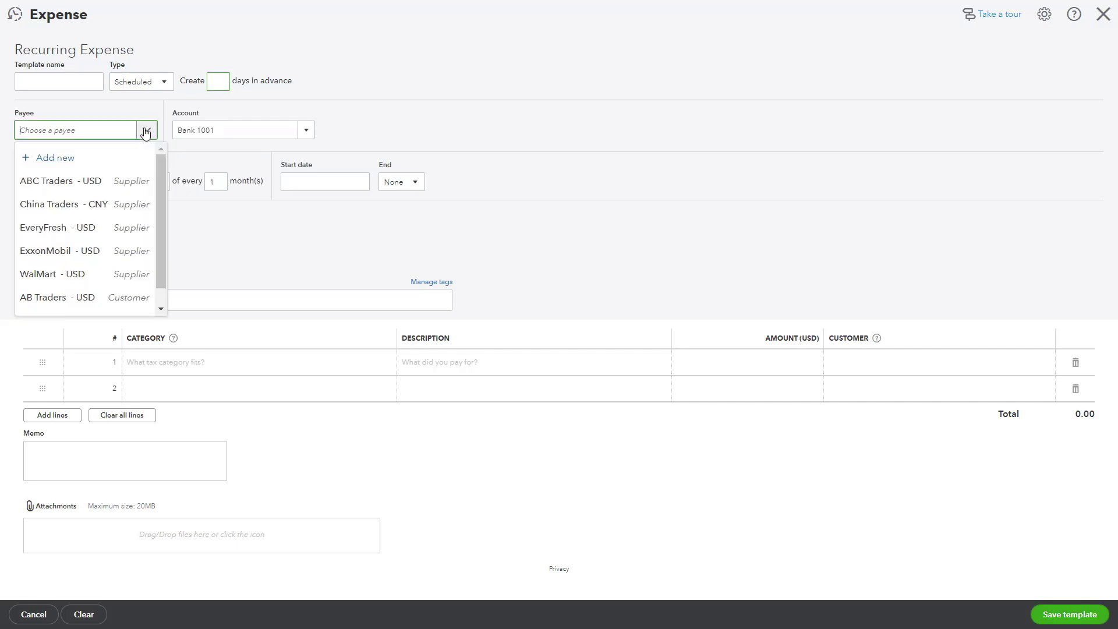
left_click(146, 132)
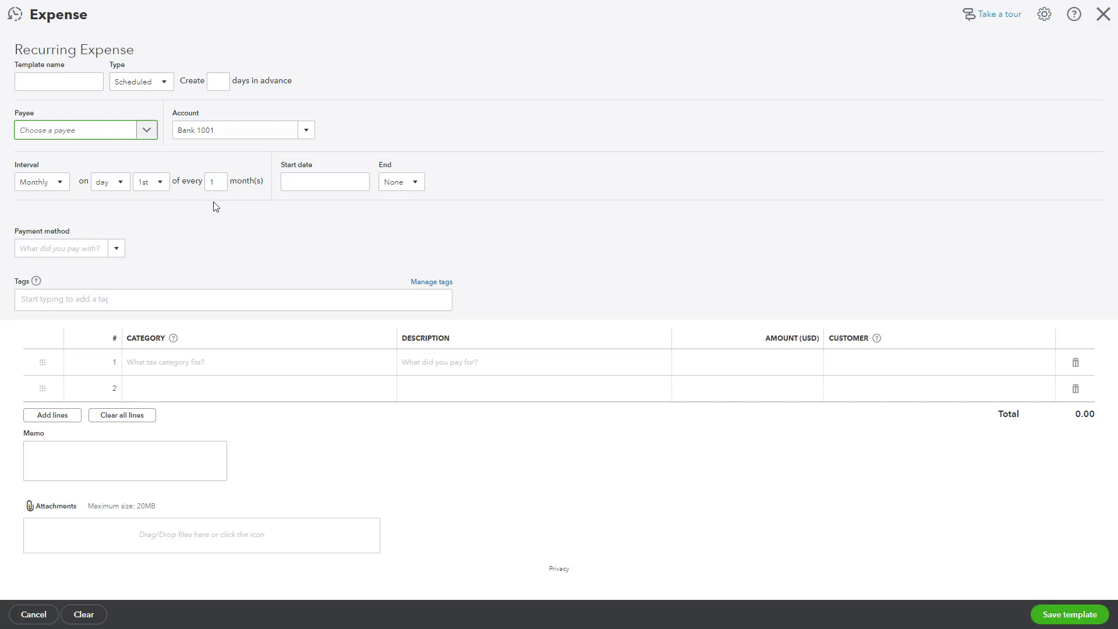
Review the start date and payment method, then add a new supplier as payee.
left_click(305, 183)
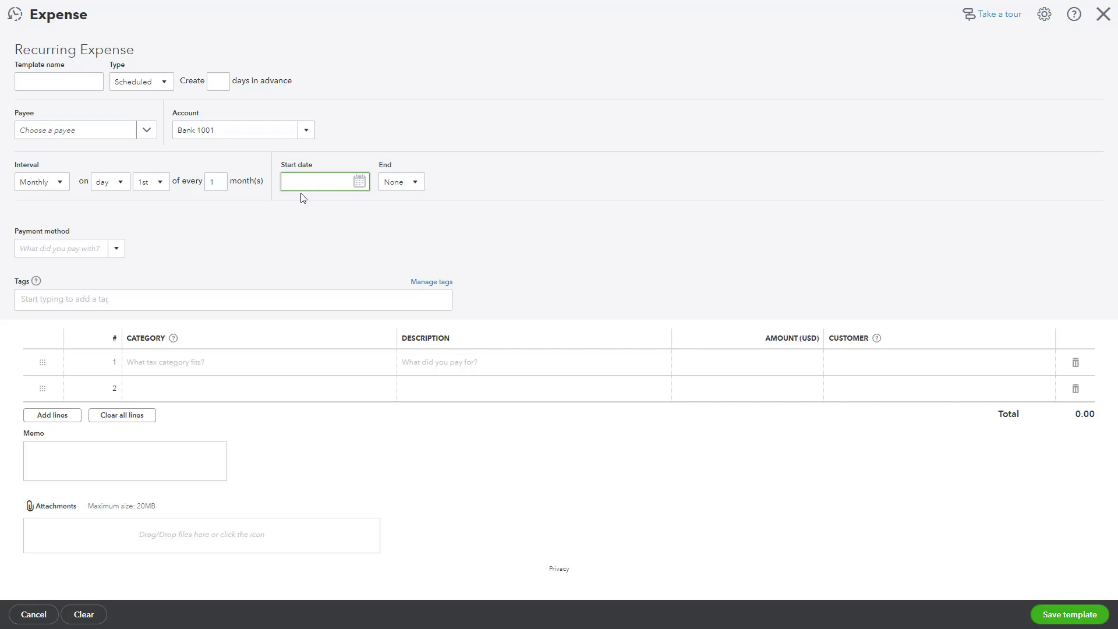
left_click(117, 249)
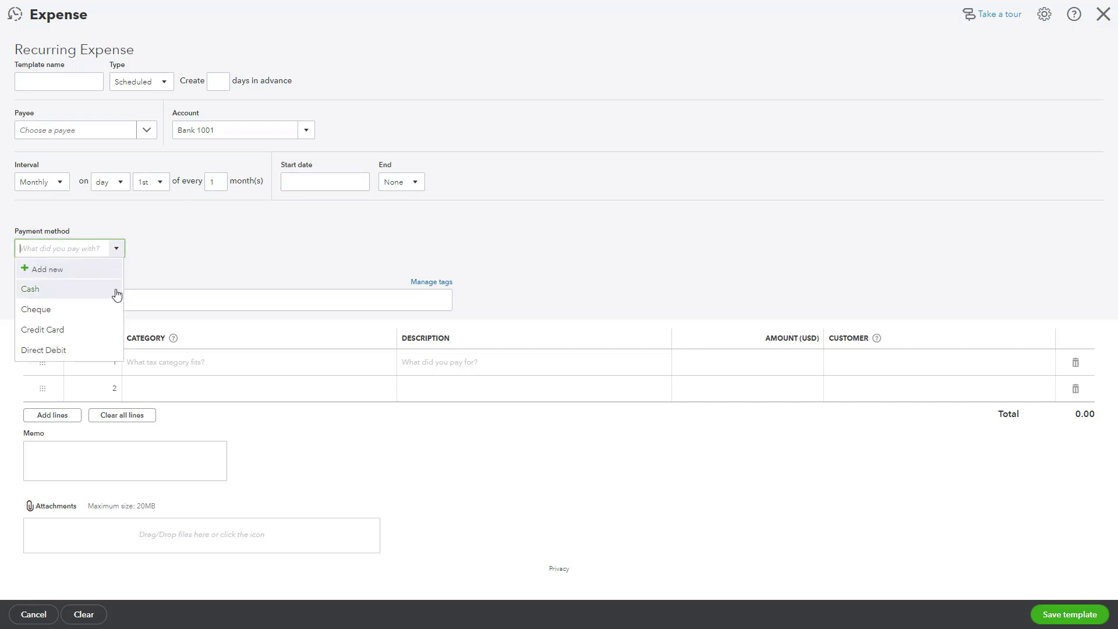
left_click(160, 271)
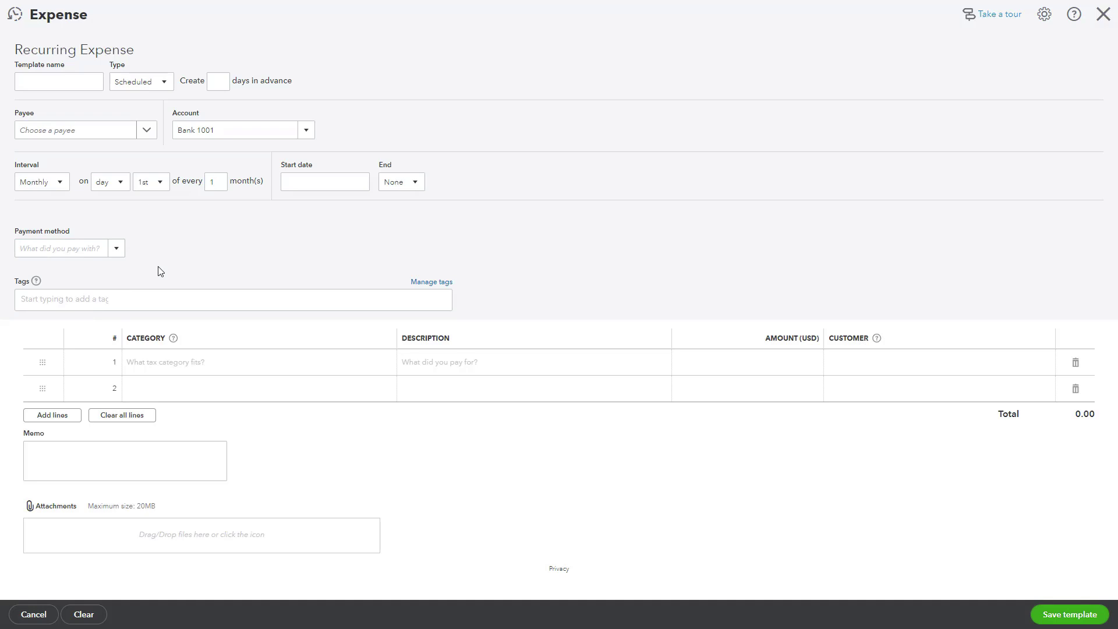
left_click(147, 132)
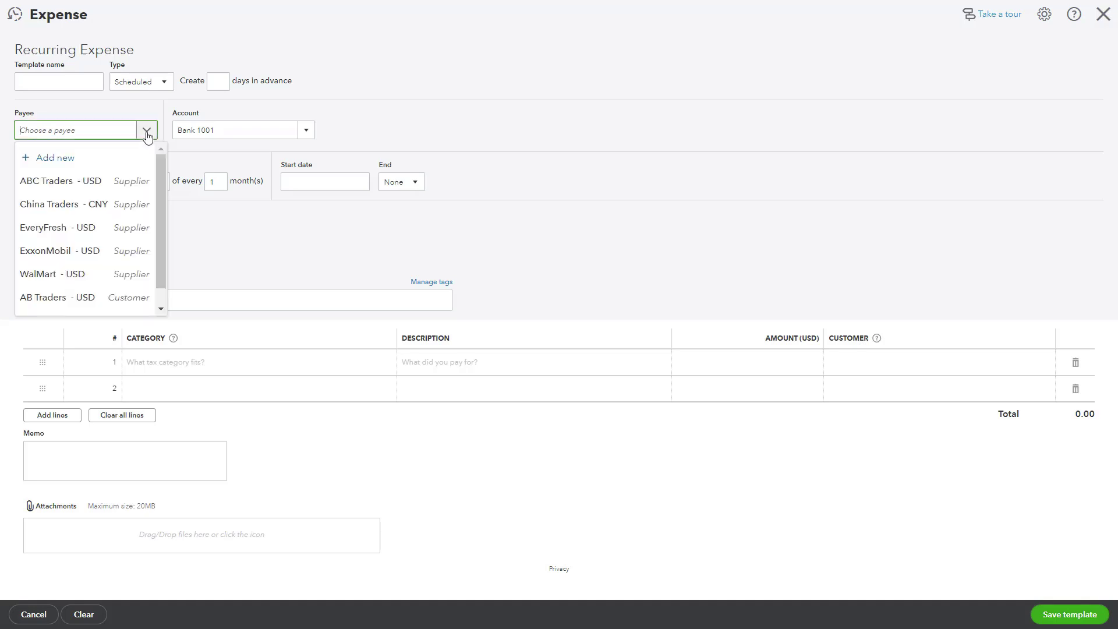
left_click(67, 166)
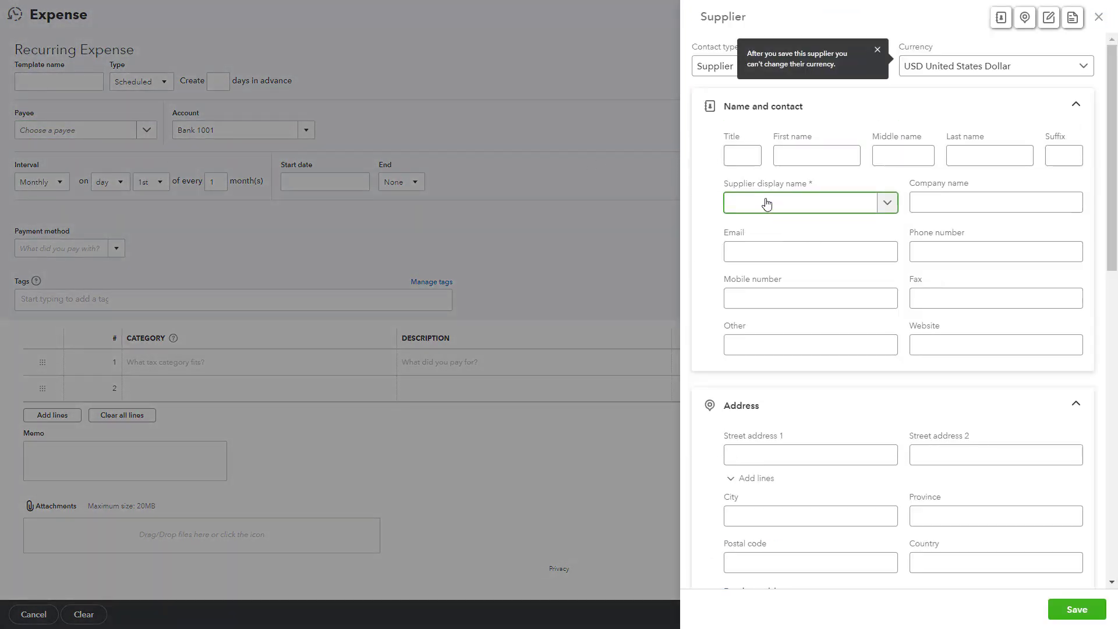
Enter 'Office D' as the new supplier's name for Office Depot.
type("Office Depot")
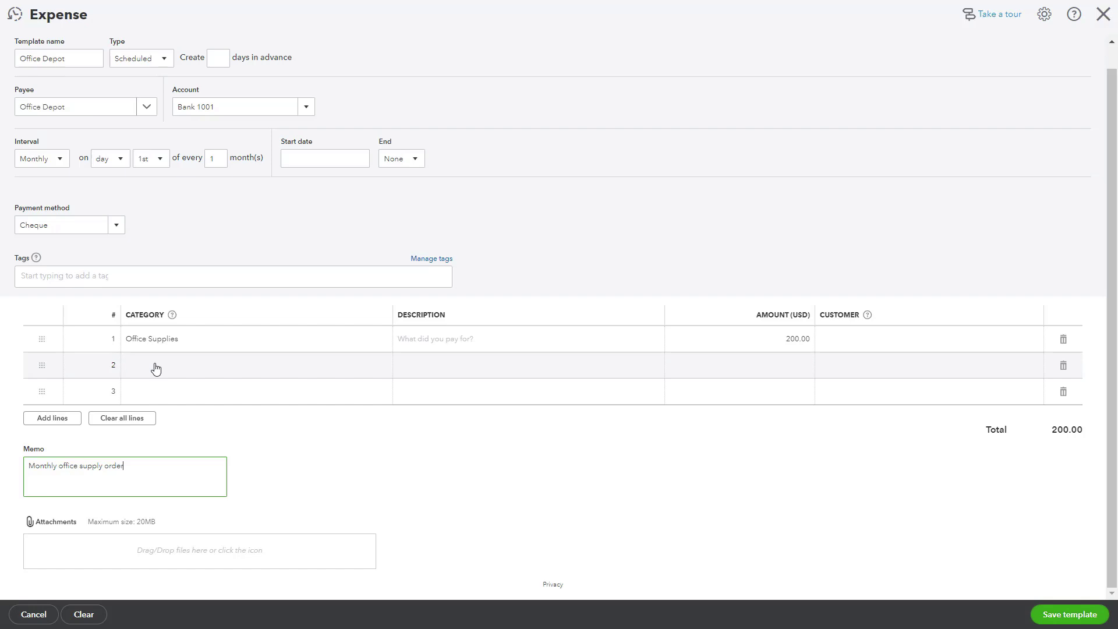
Add a 50.00 Printing Services line and save the Office Depot expense template.
left_click(155, 367)
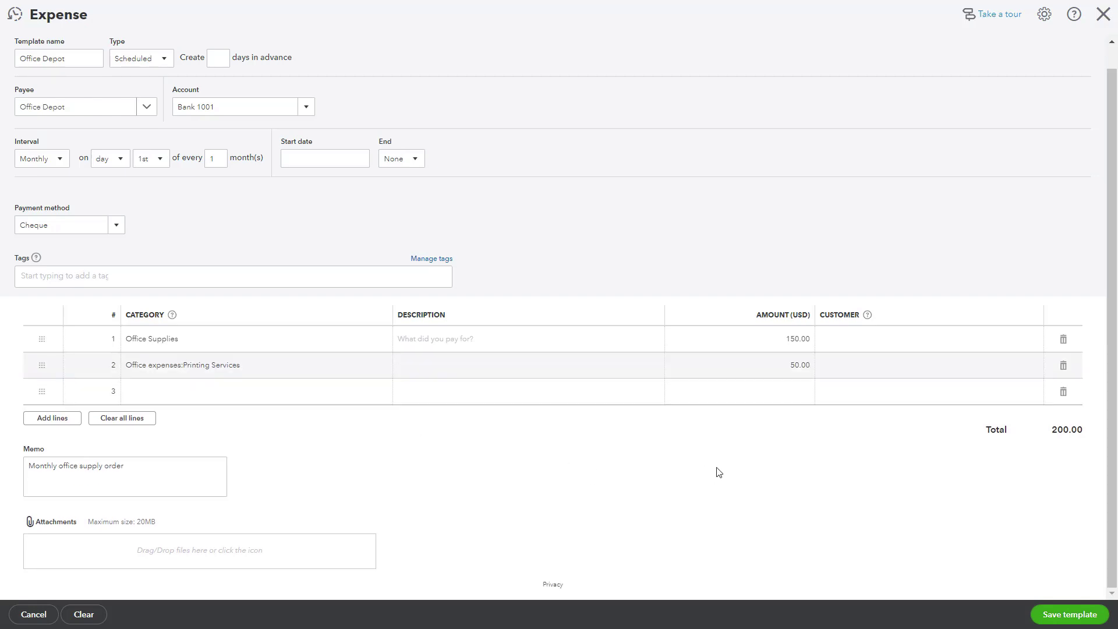
left_click(1057, 617)
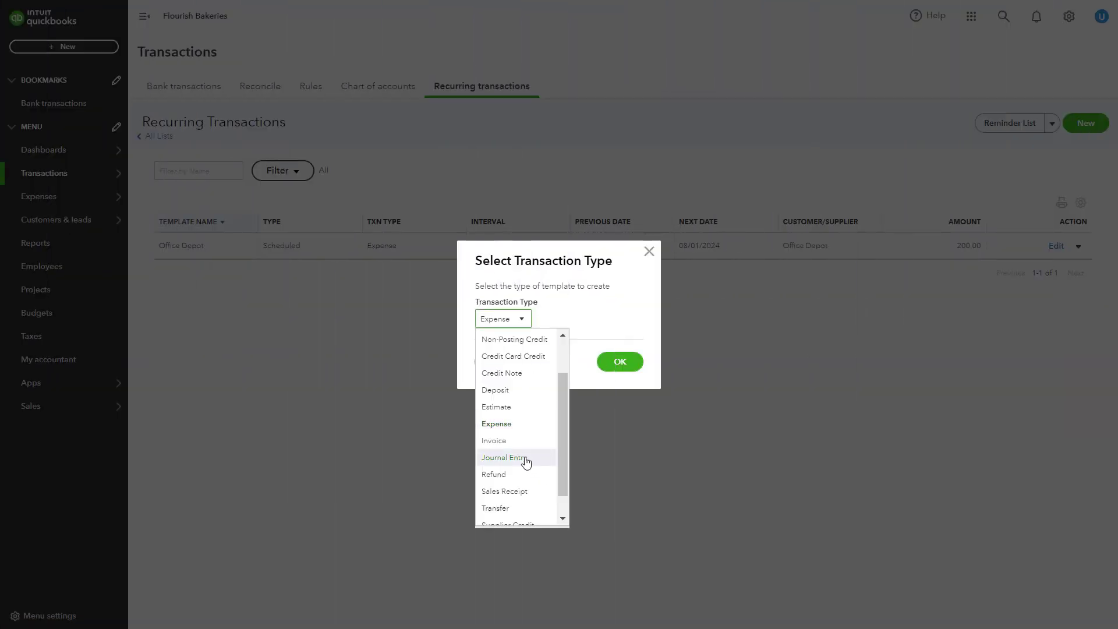
Create a Scheduled Invoice template for IT Support Services 500.00, recurring weekly on Monday.
left_click(507, 441)
left_click(616, 365)
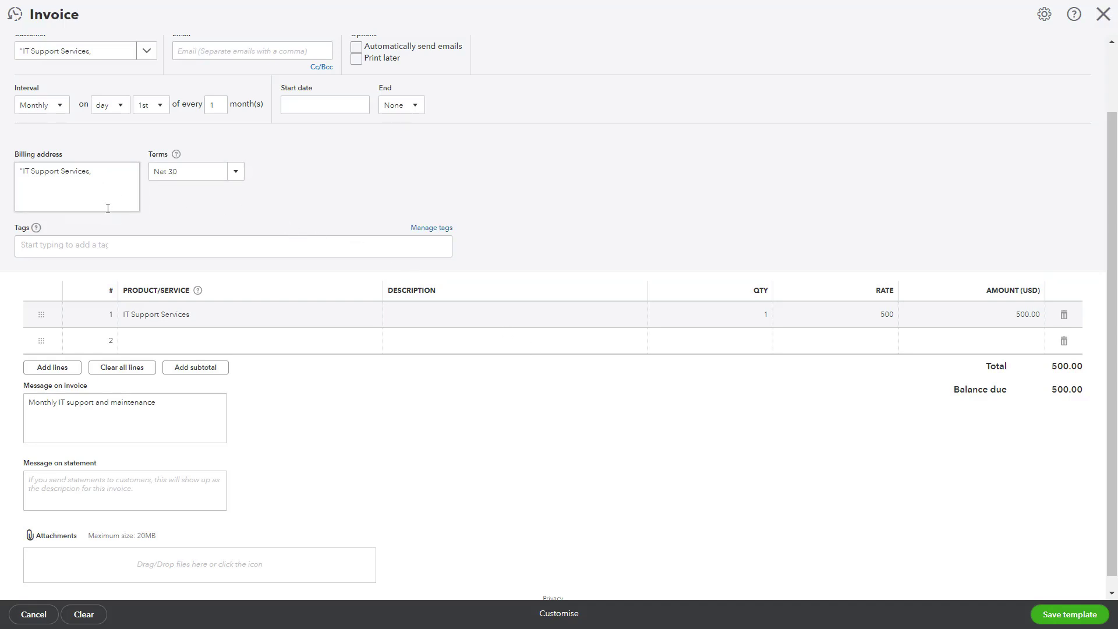
scroll(108, 209, "up", 1)
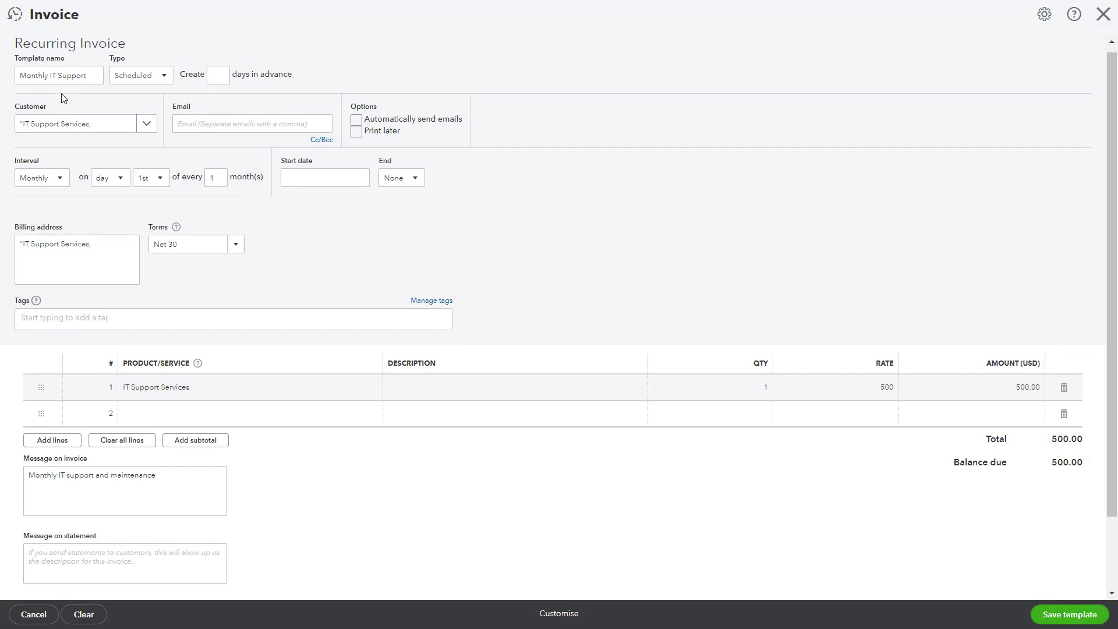
left_click(165, 82)
left_click(166, 80)
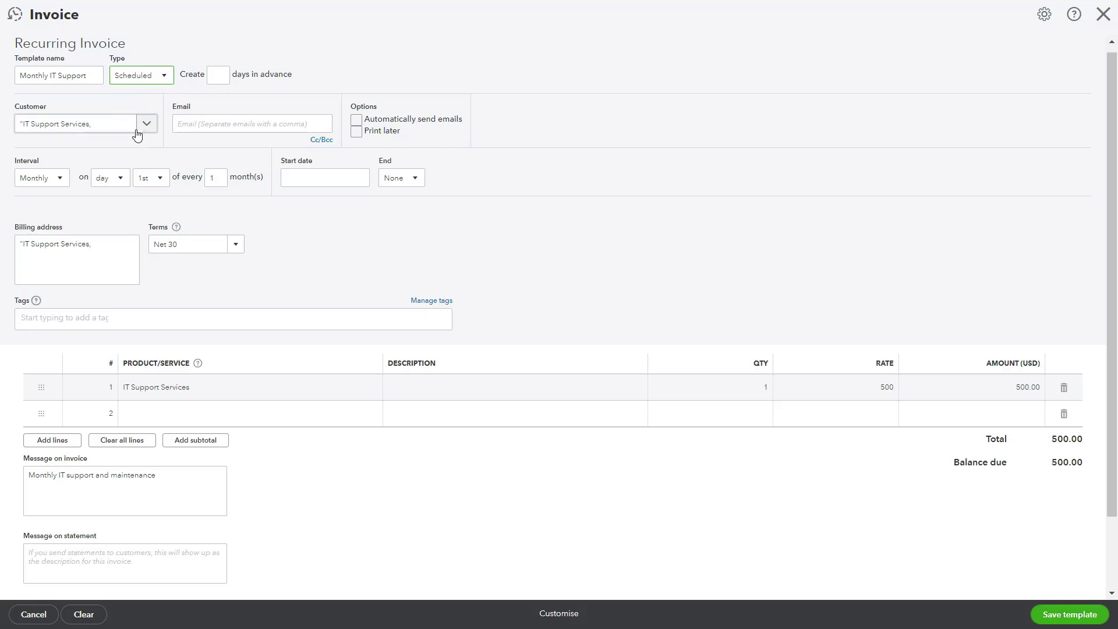
left_click(225, 79)
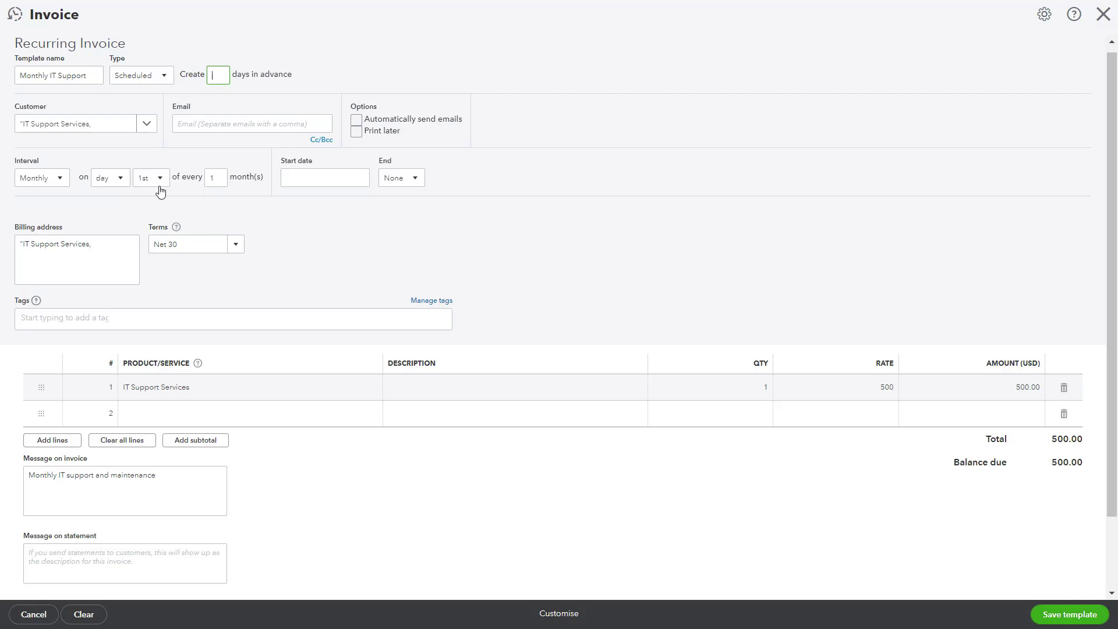
left_click(61, 182)
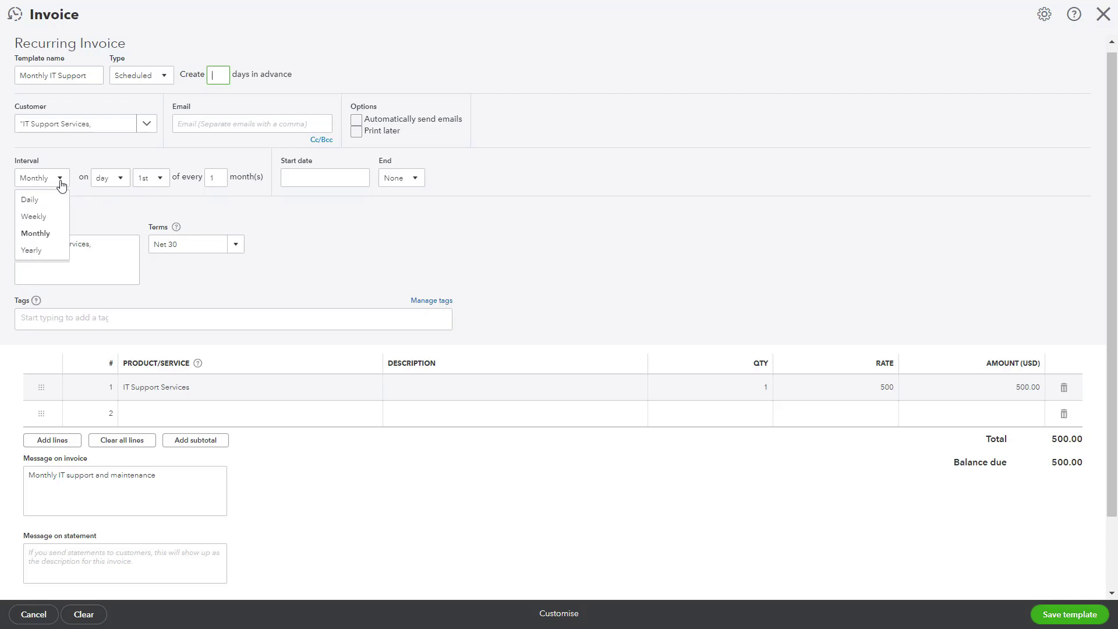
left_click(46, 217)
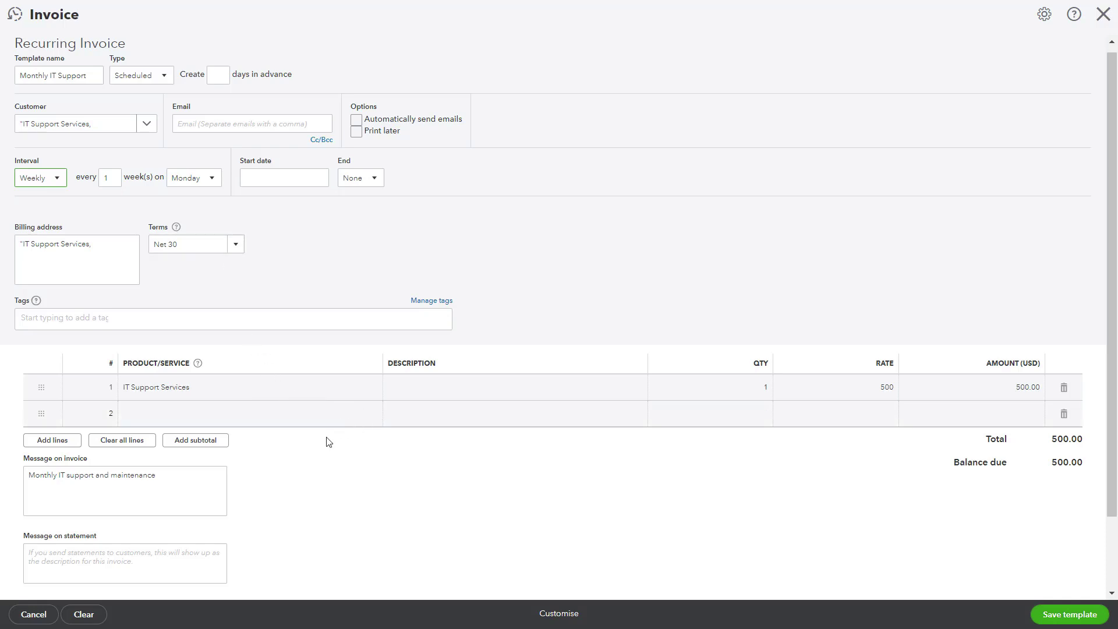
Keep the type Scheduled and save the weekly Monthly IT Support invoice template.
scroll(339, 435, "down", 1)
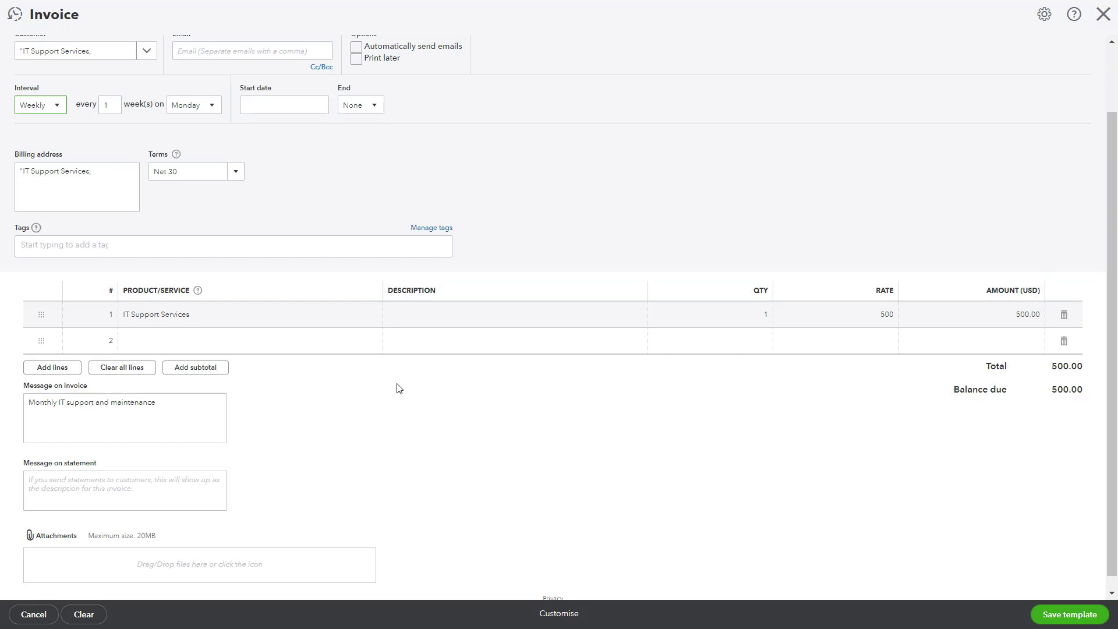
scroll(398, 387, "up", 2)
left_click(155, 82)
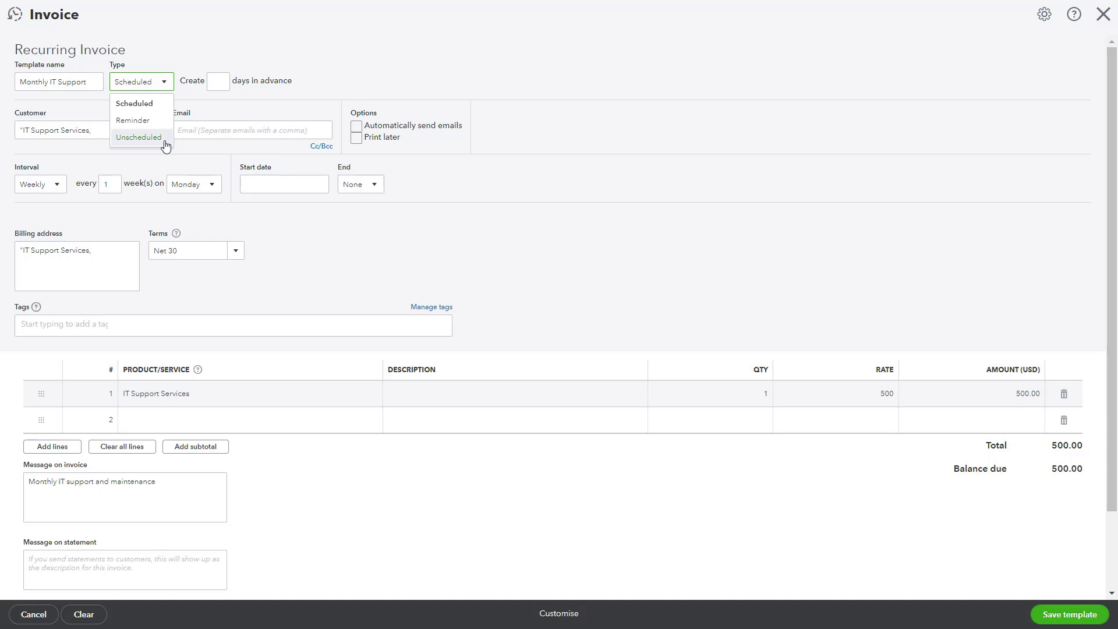
left_click(515, 250)
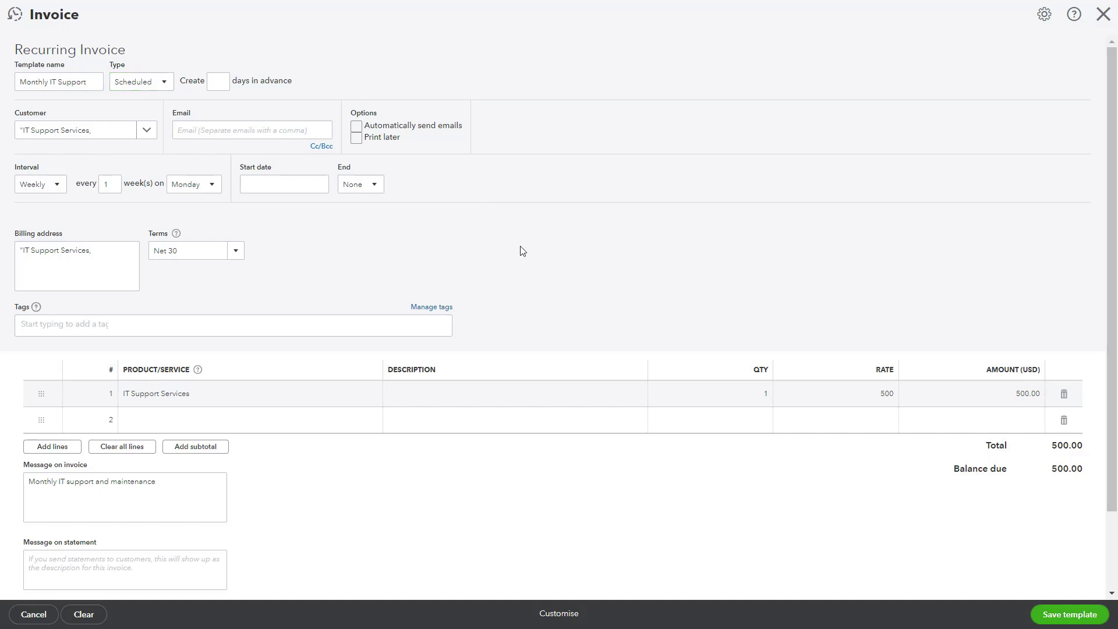
left_click(1070, 614)
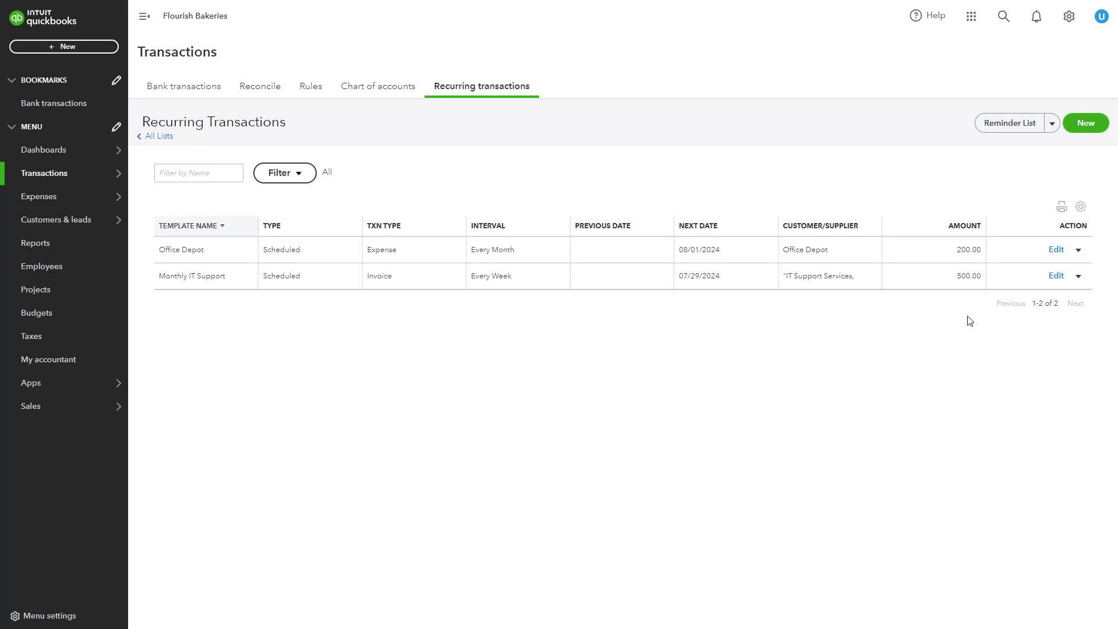
left_click(1078, 251)
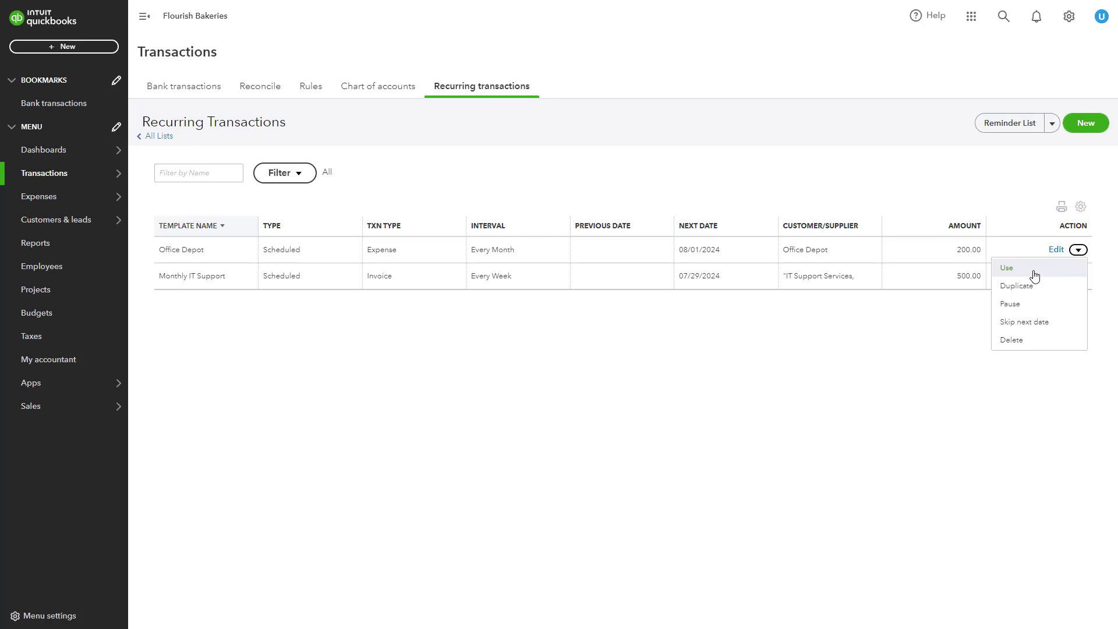
left_click(1033, 272)
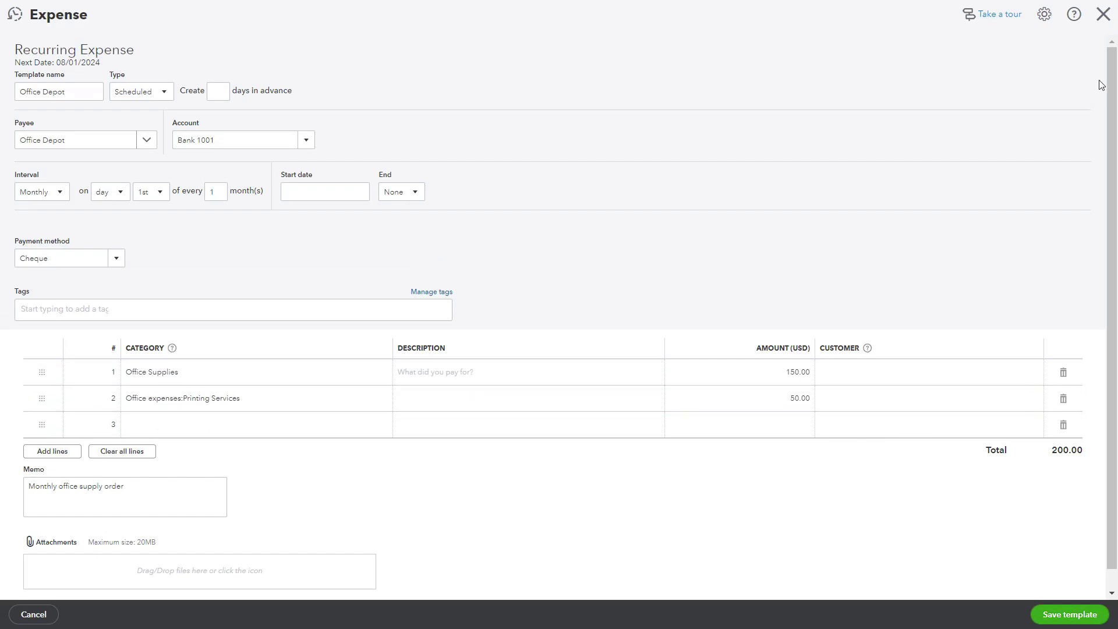
left_click(1104, 14)
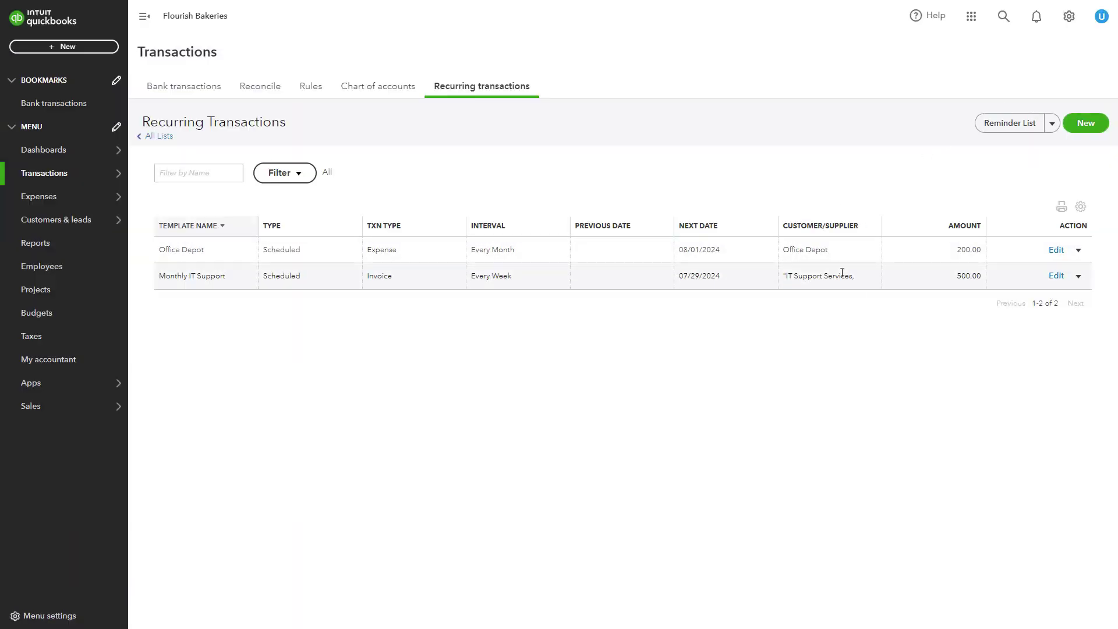